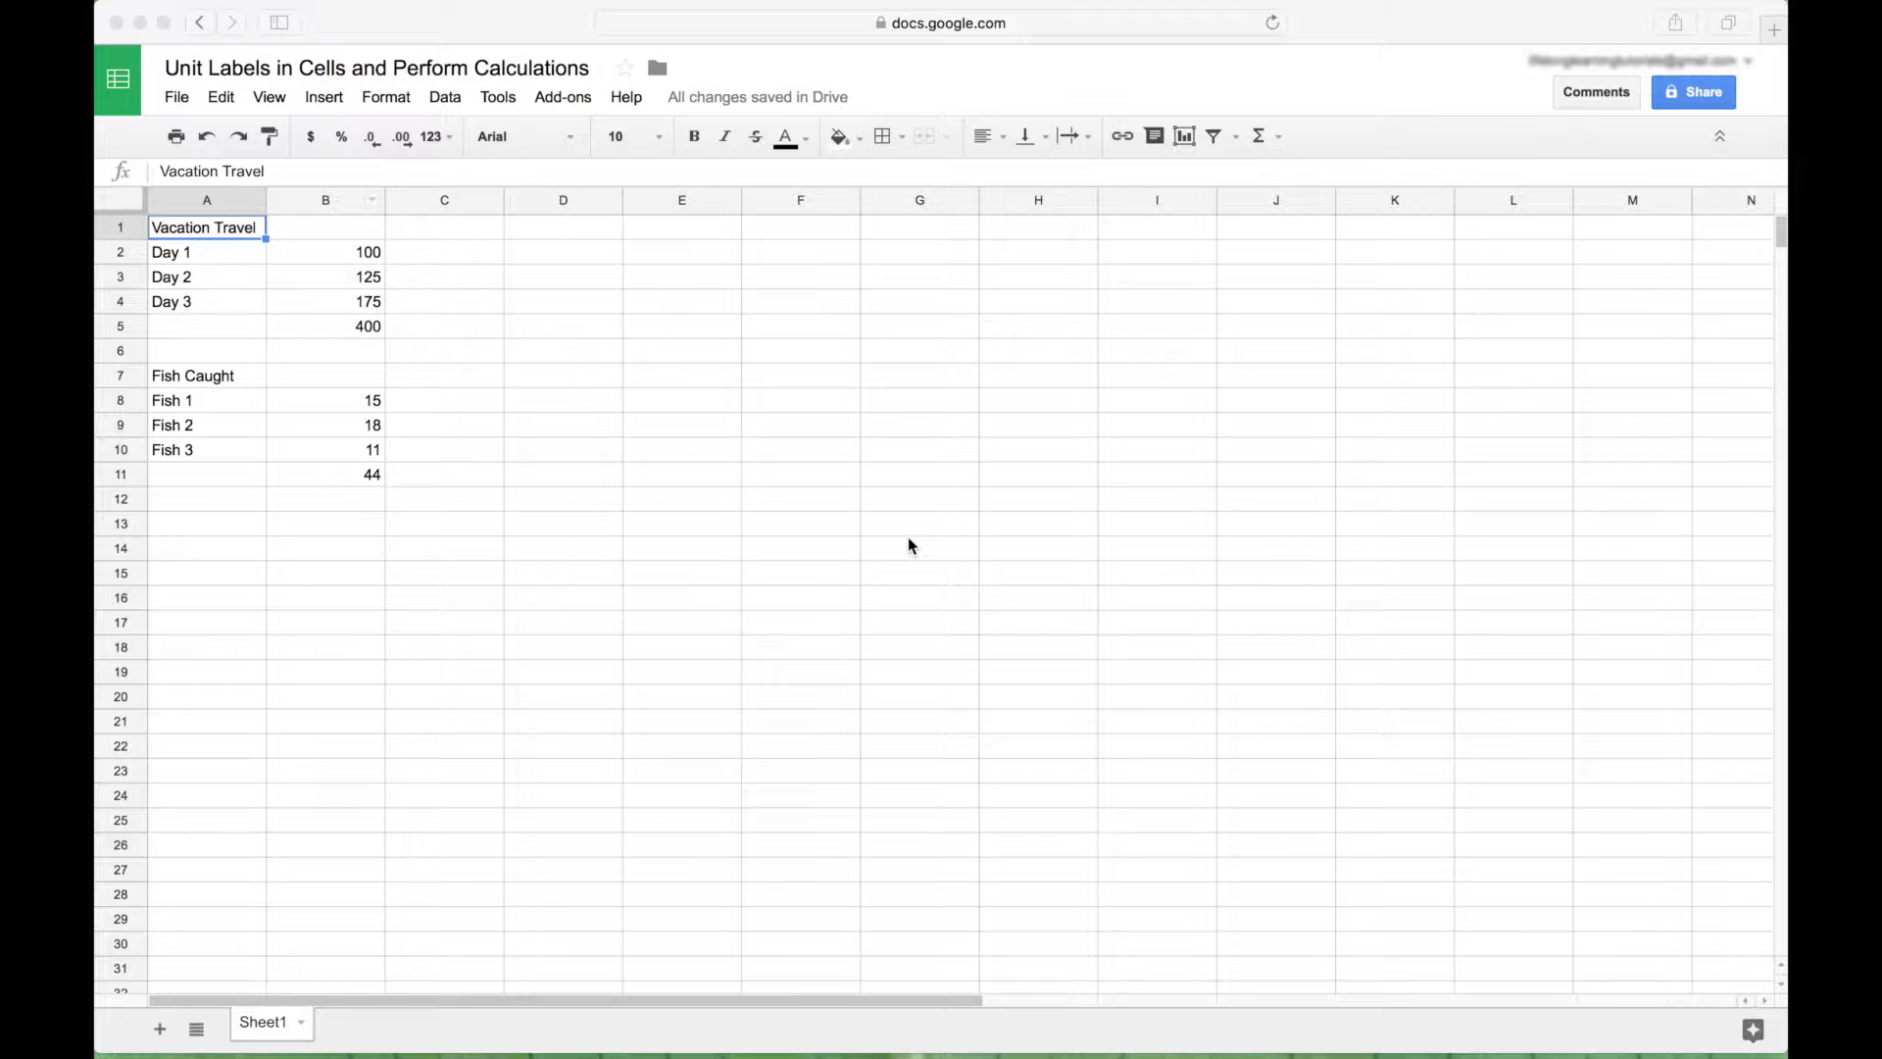
- Enter "10 miles" in cell A13 and "20 miles" in cell A14
click(248, 534)
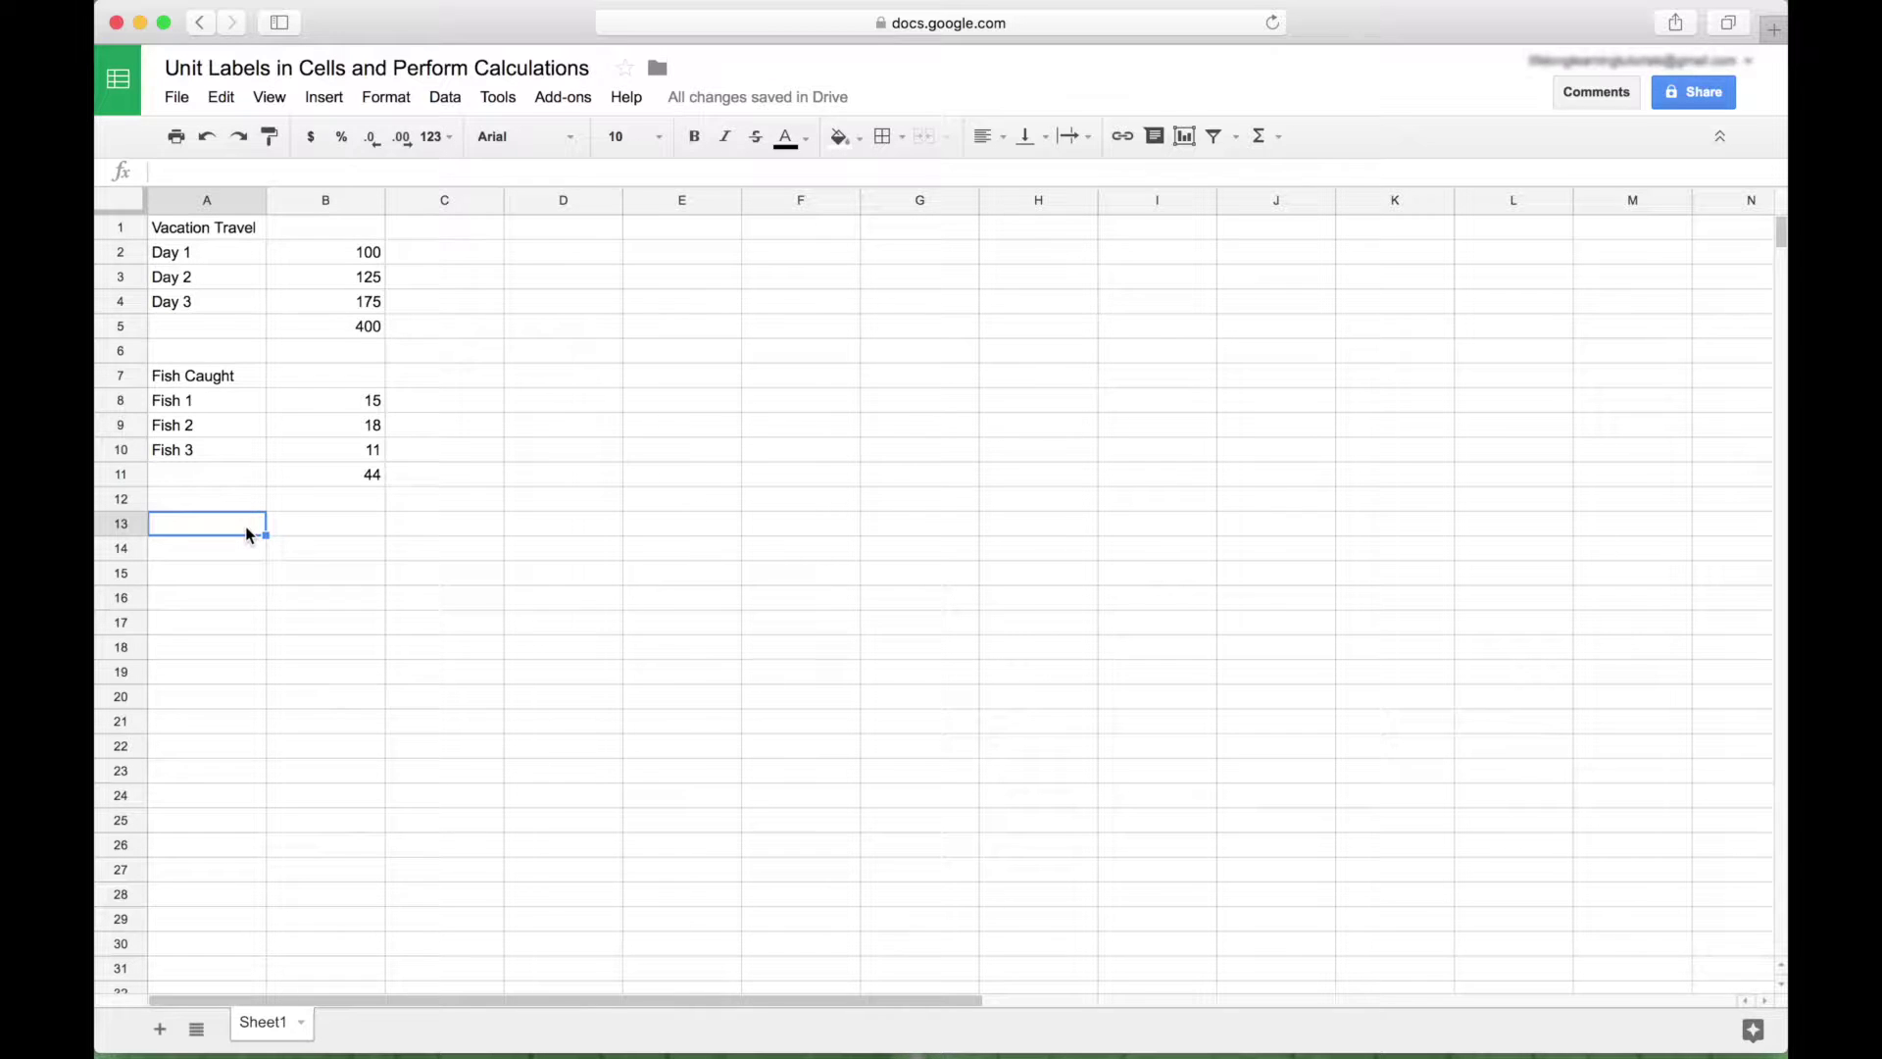
text(10 miles)
key(Return)
text(20 miles)
key(Return)
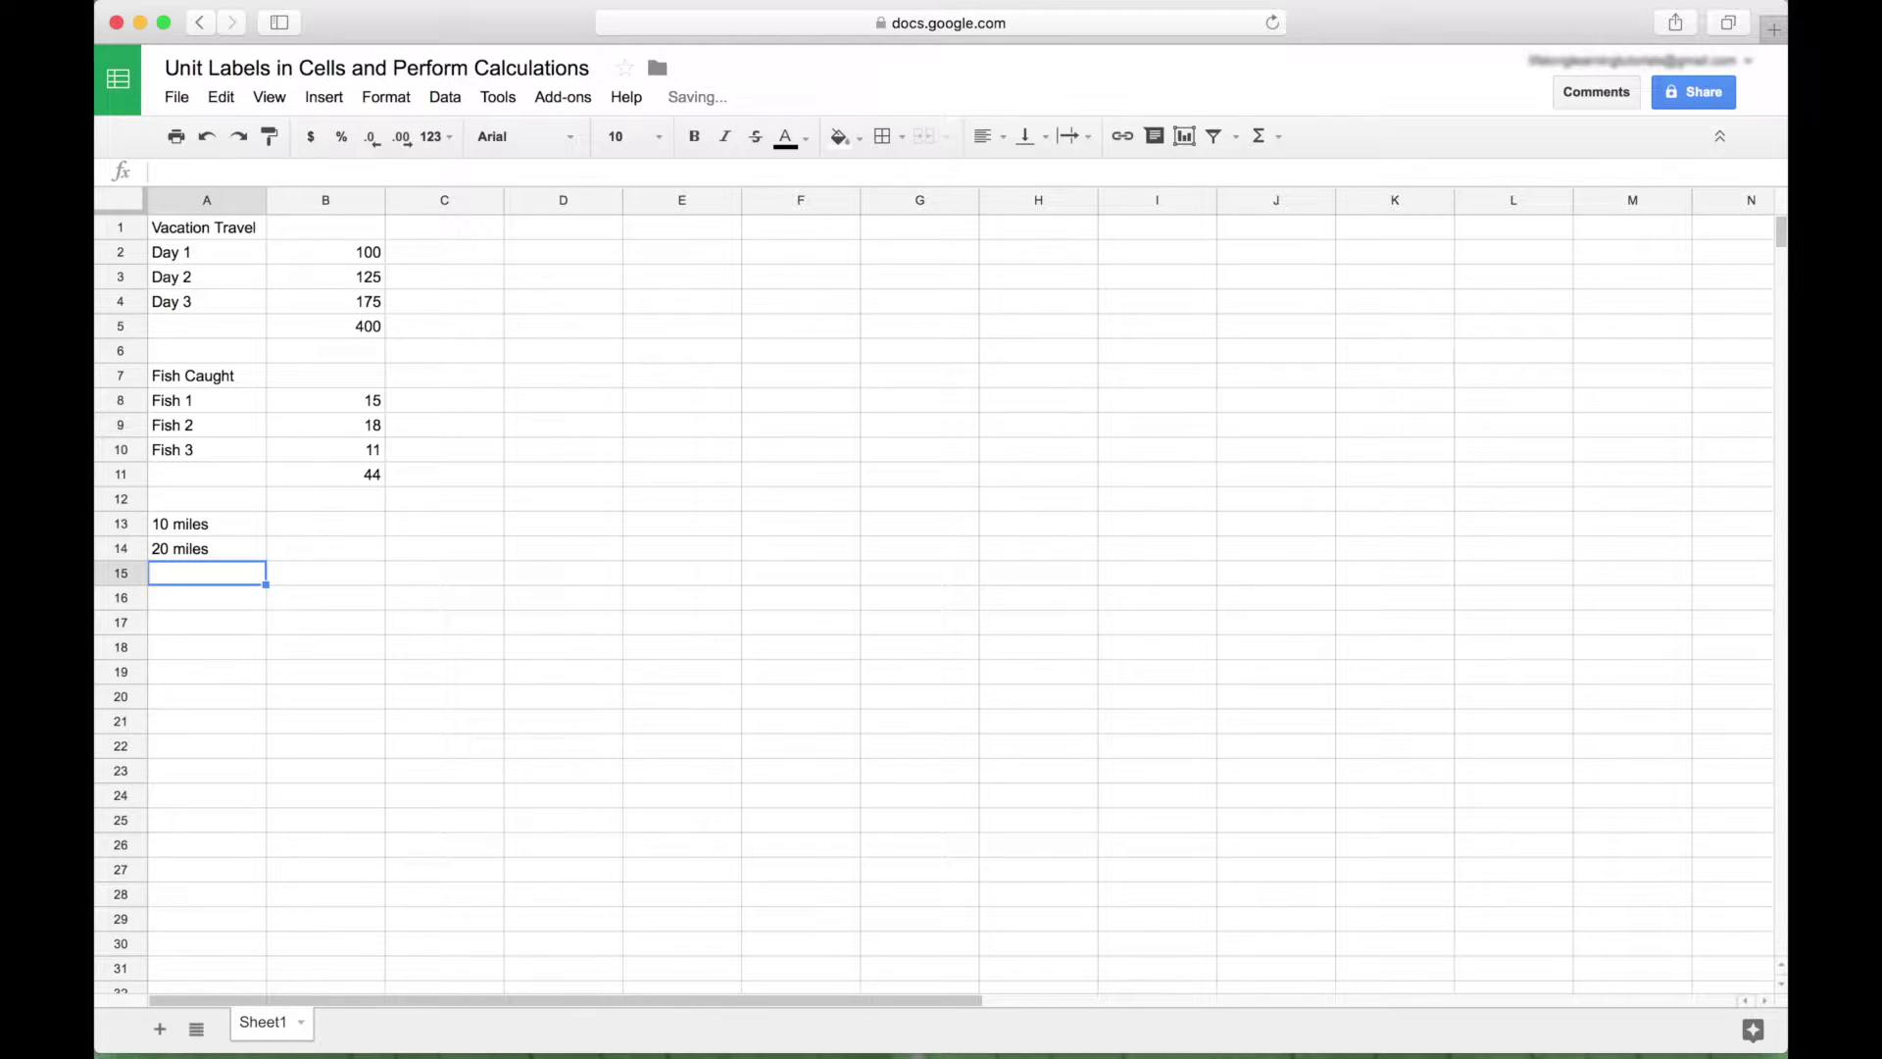
- Add a SUM formula in A15 that totals the two mile entries in A13:A14
text(=SUM()
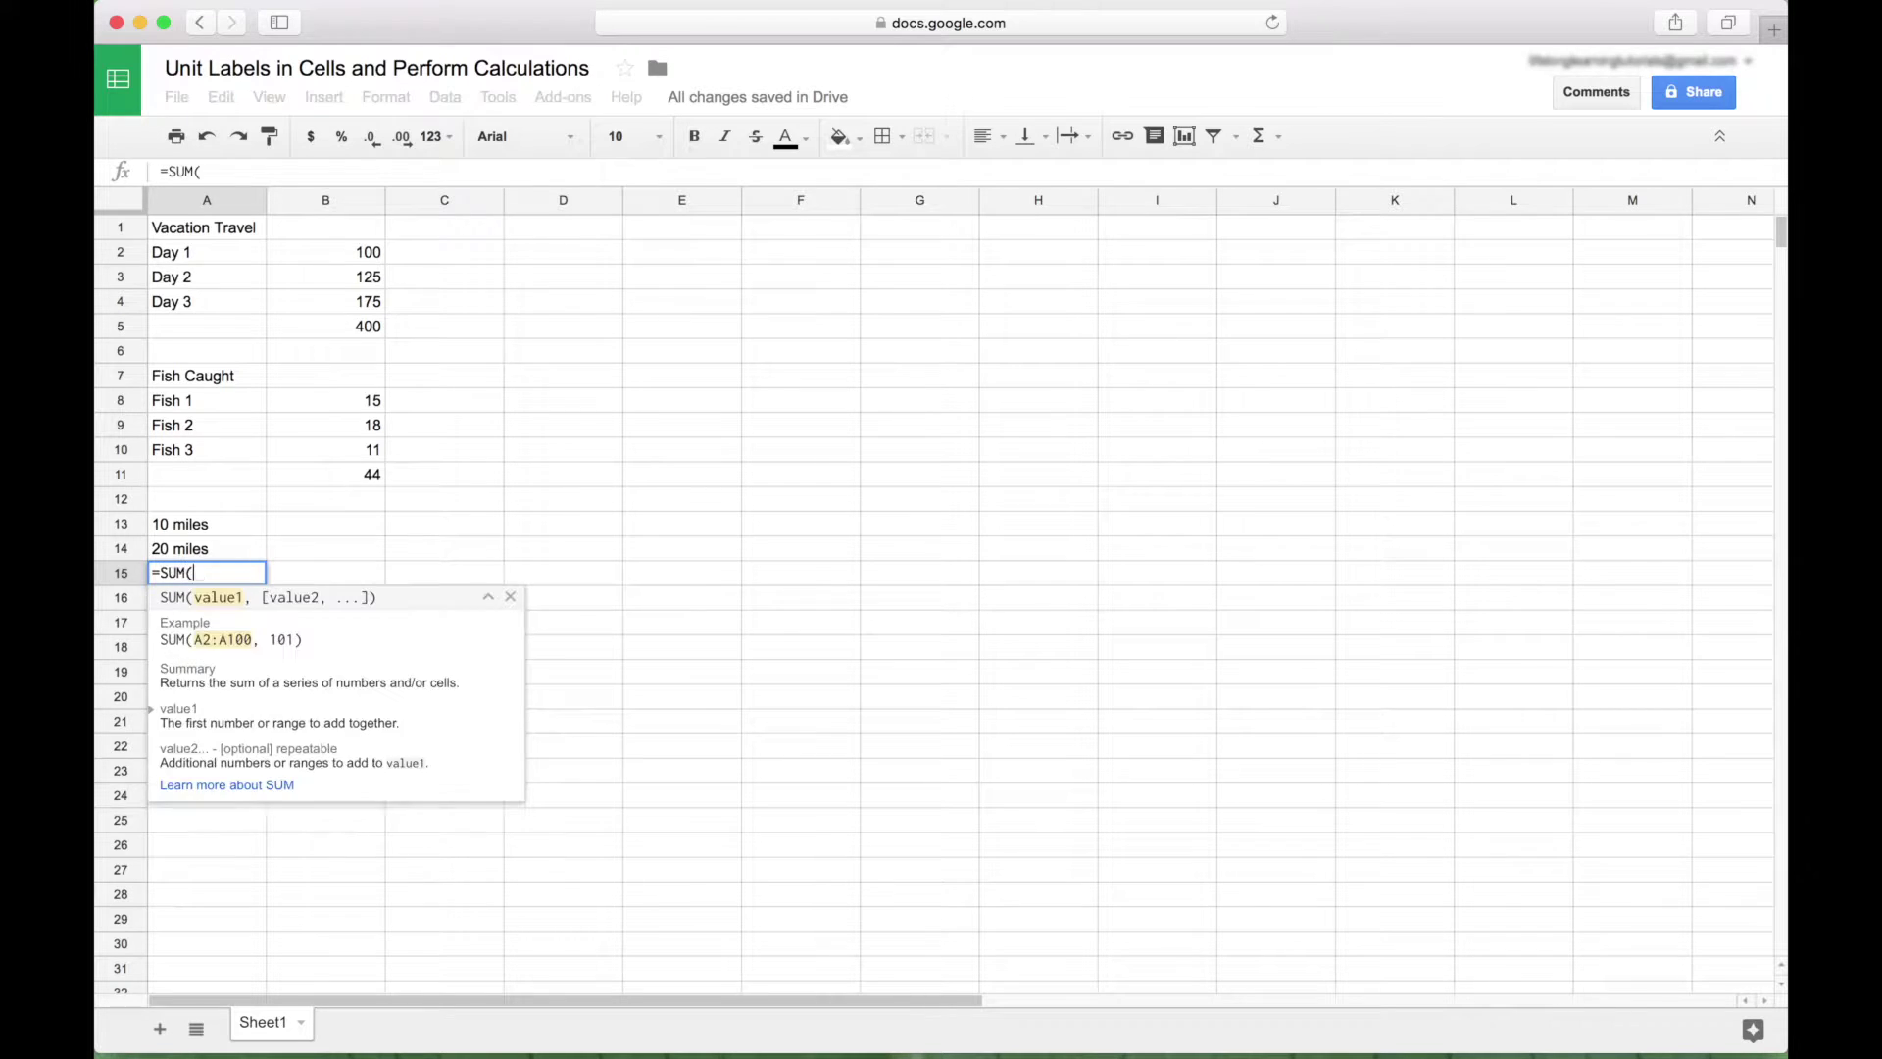
drag(206, 523, 252, 554)
key(Return)
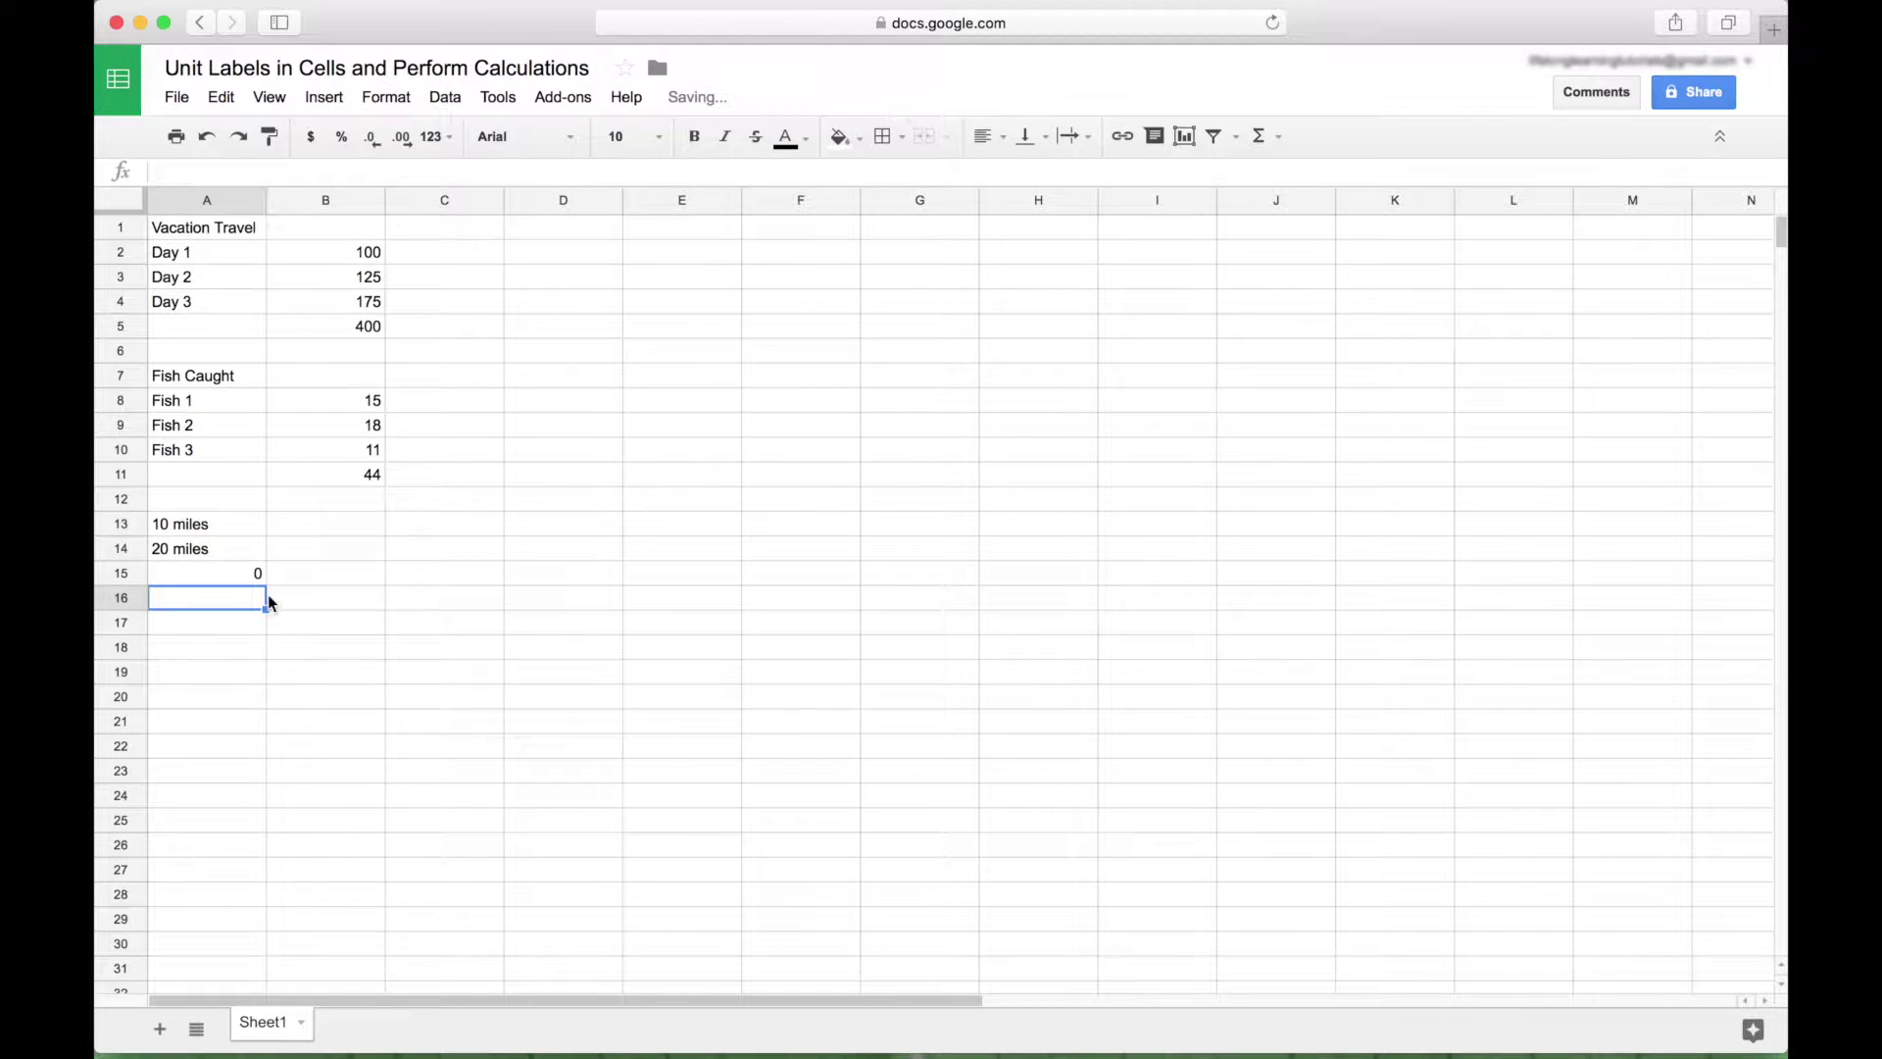
- Delete the test entries and their sum from A13:A15
click(178, 577)
key(Up)
key(Up)
key(shift+Down)
key(shift+Down)
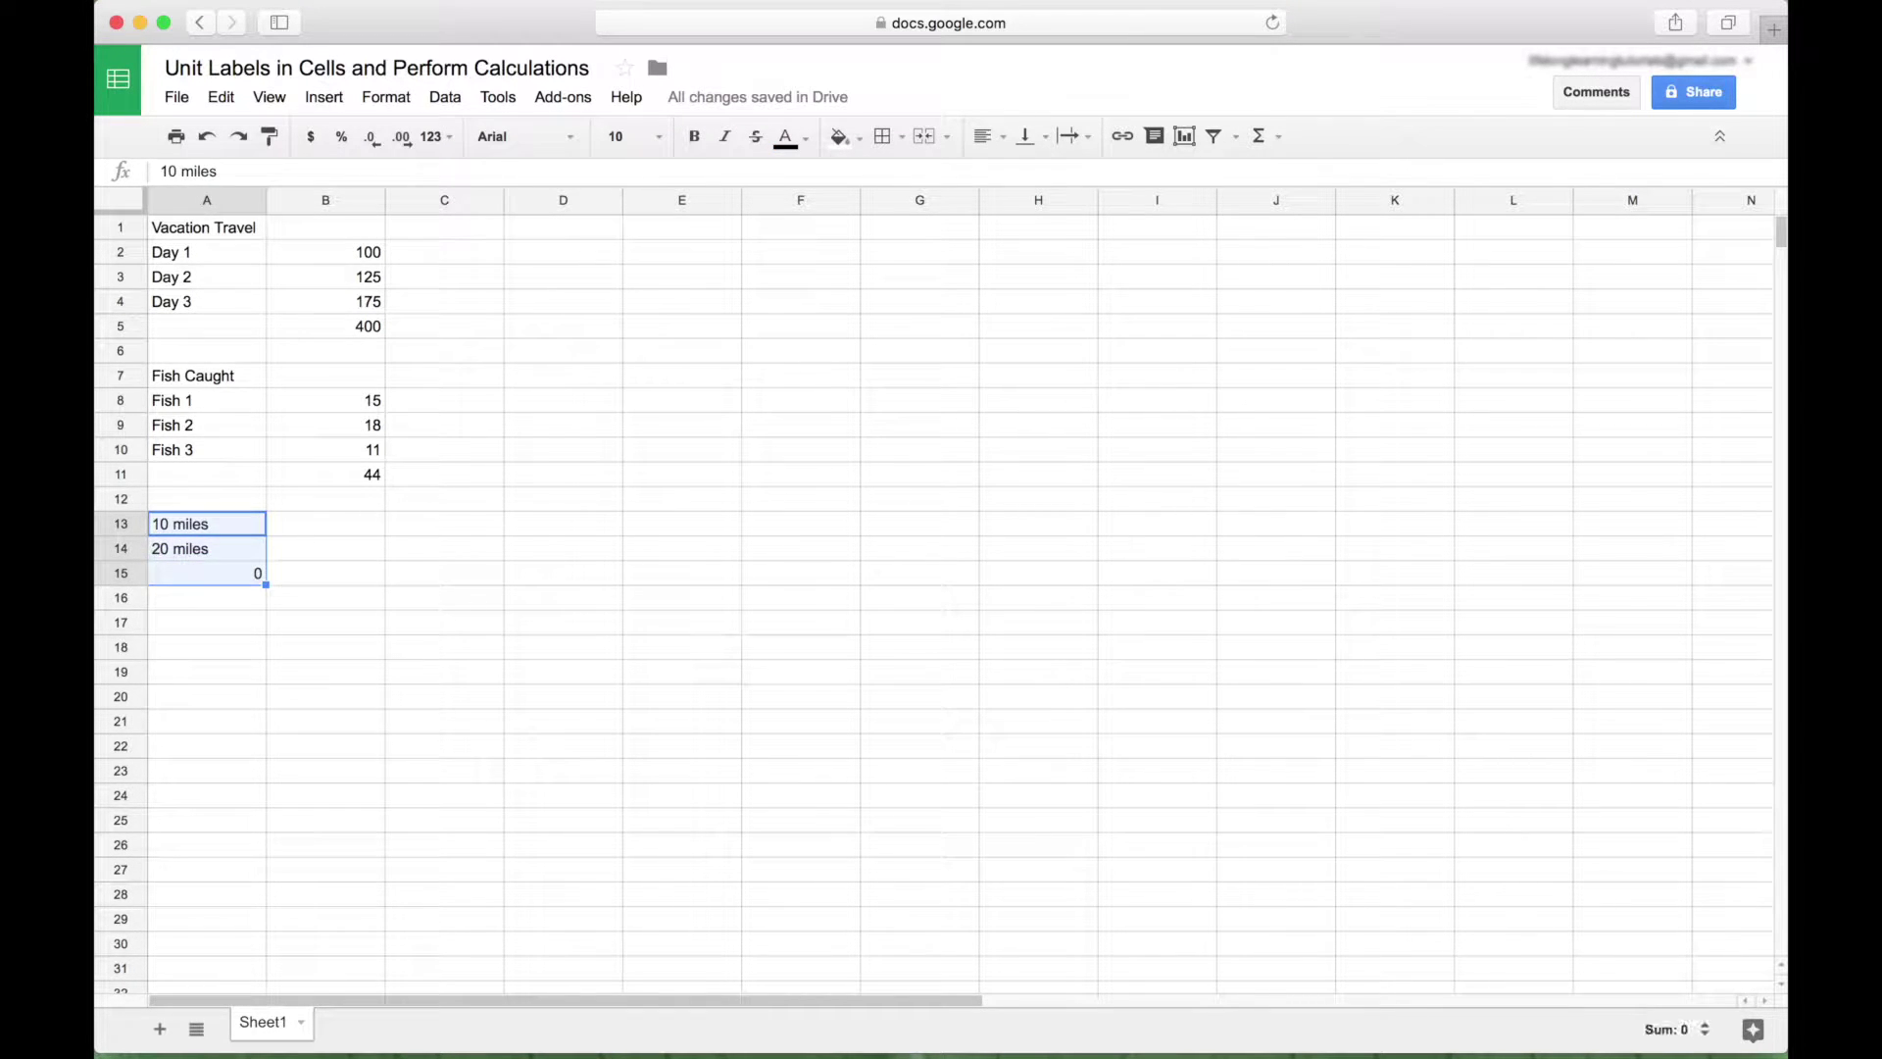
key(Delete)
click(315, 522)
click(218, 529)
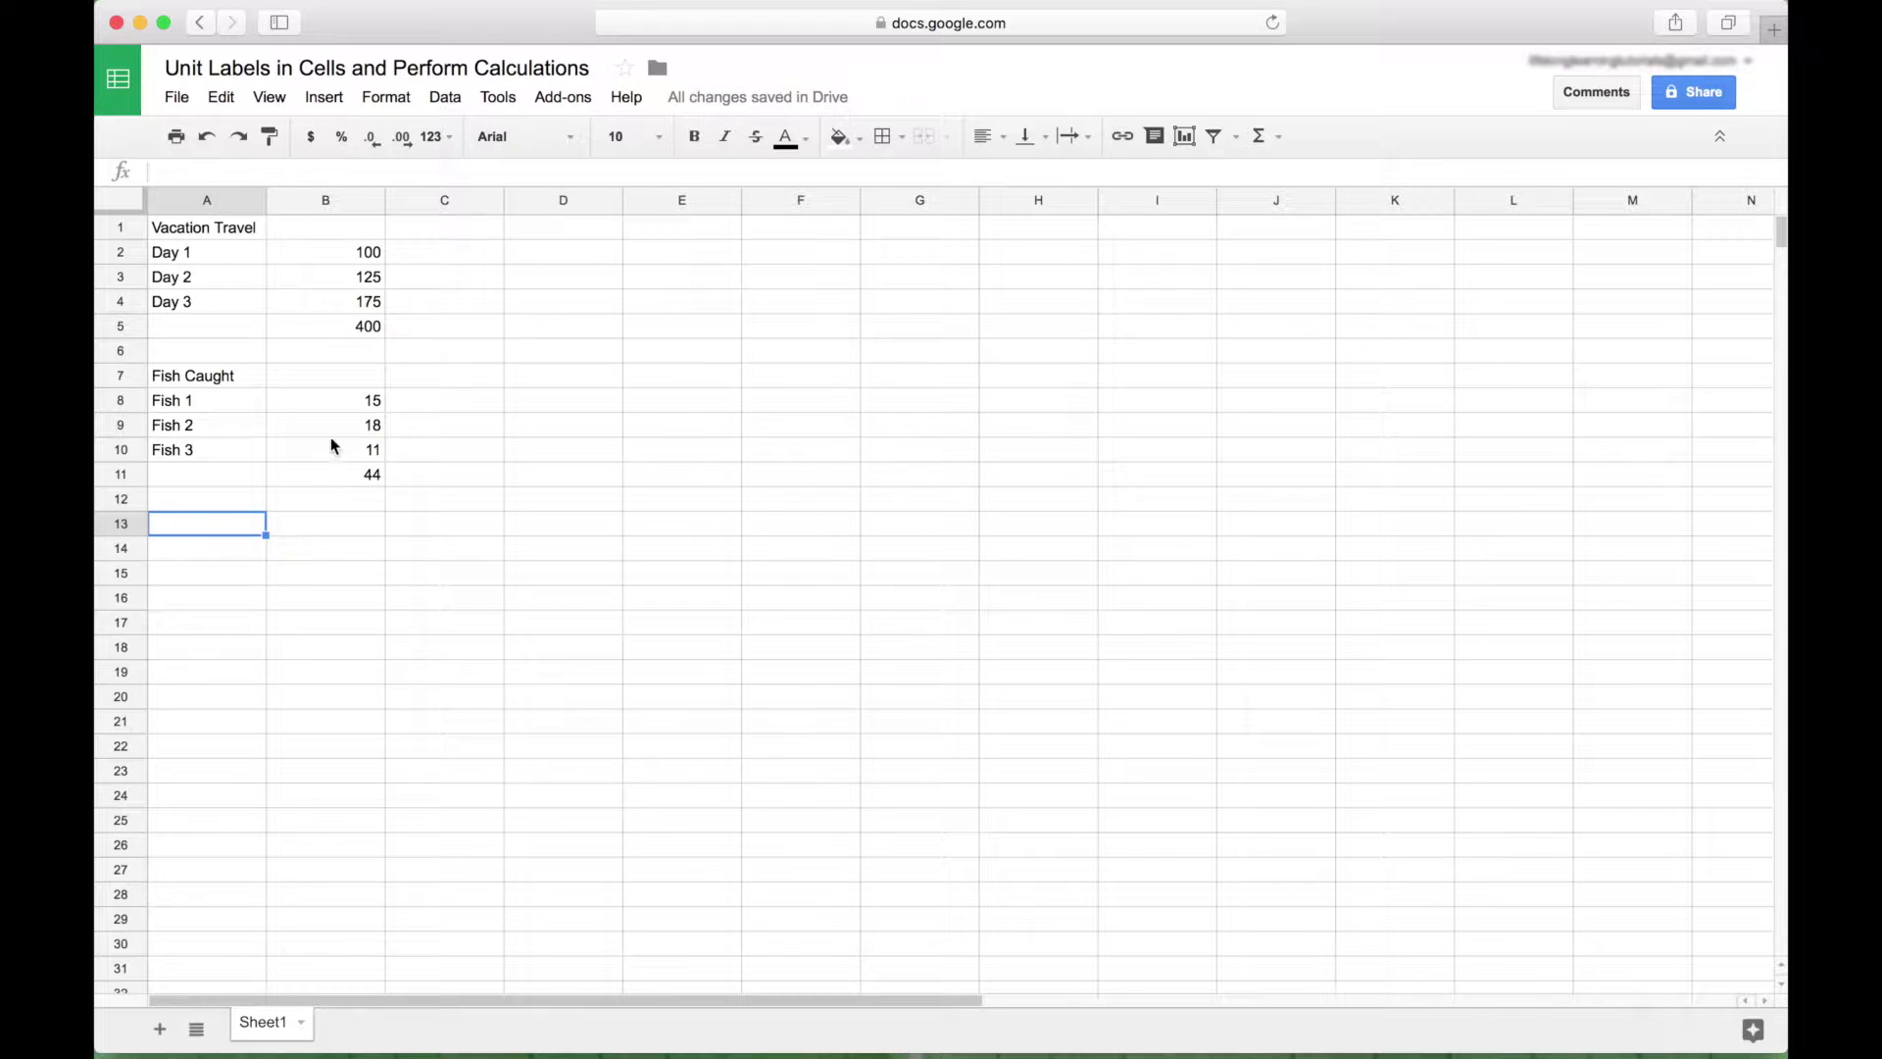
- Clear the vacation travel total in B5 and re-enter it as a SUM of B2:B4
click(333, 332)
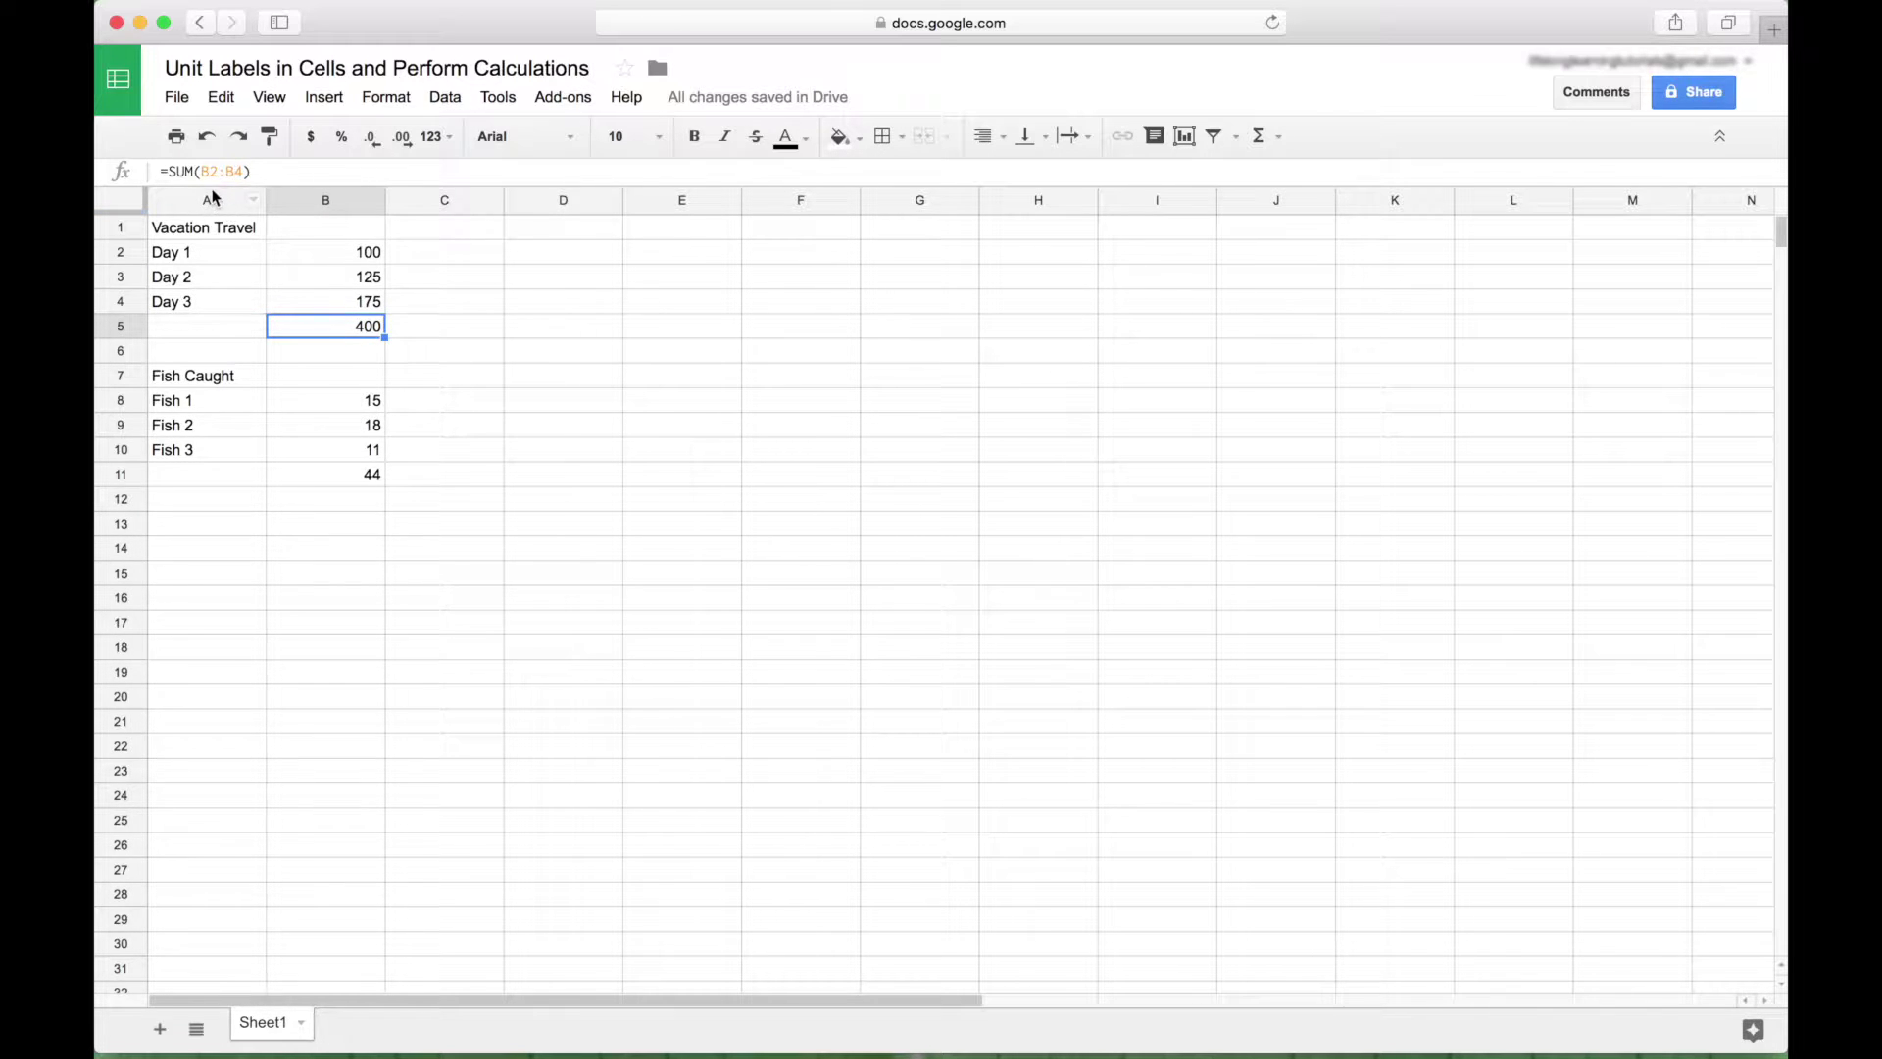
key(BackSpace)
text(=sum)
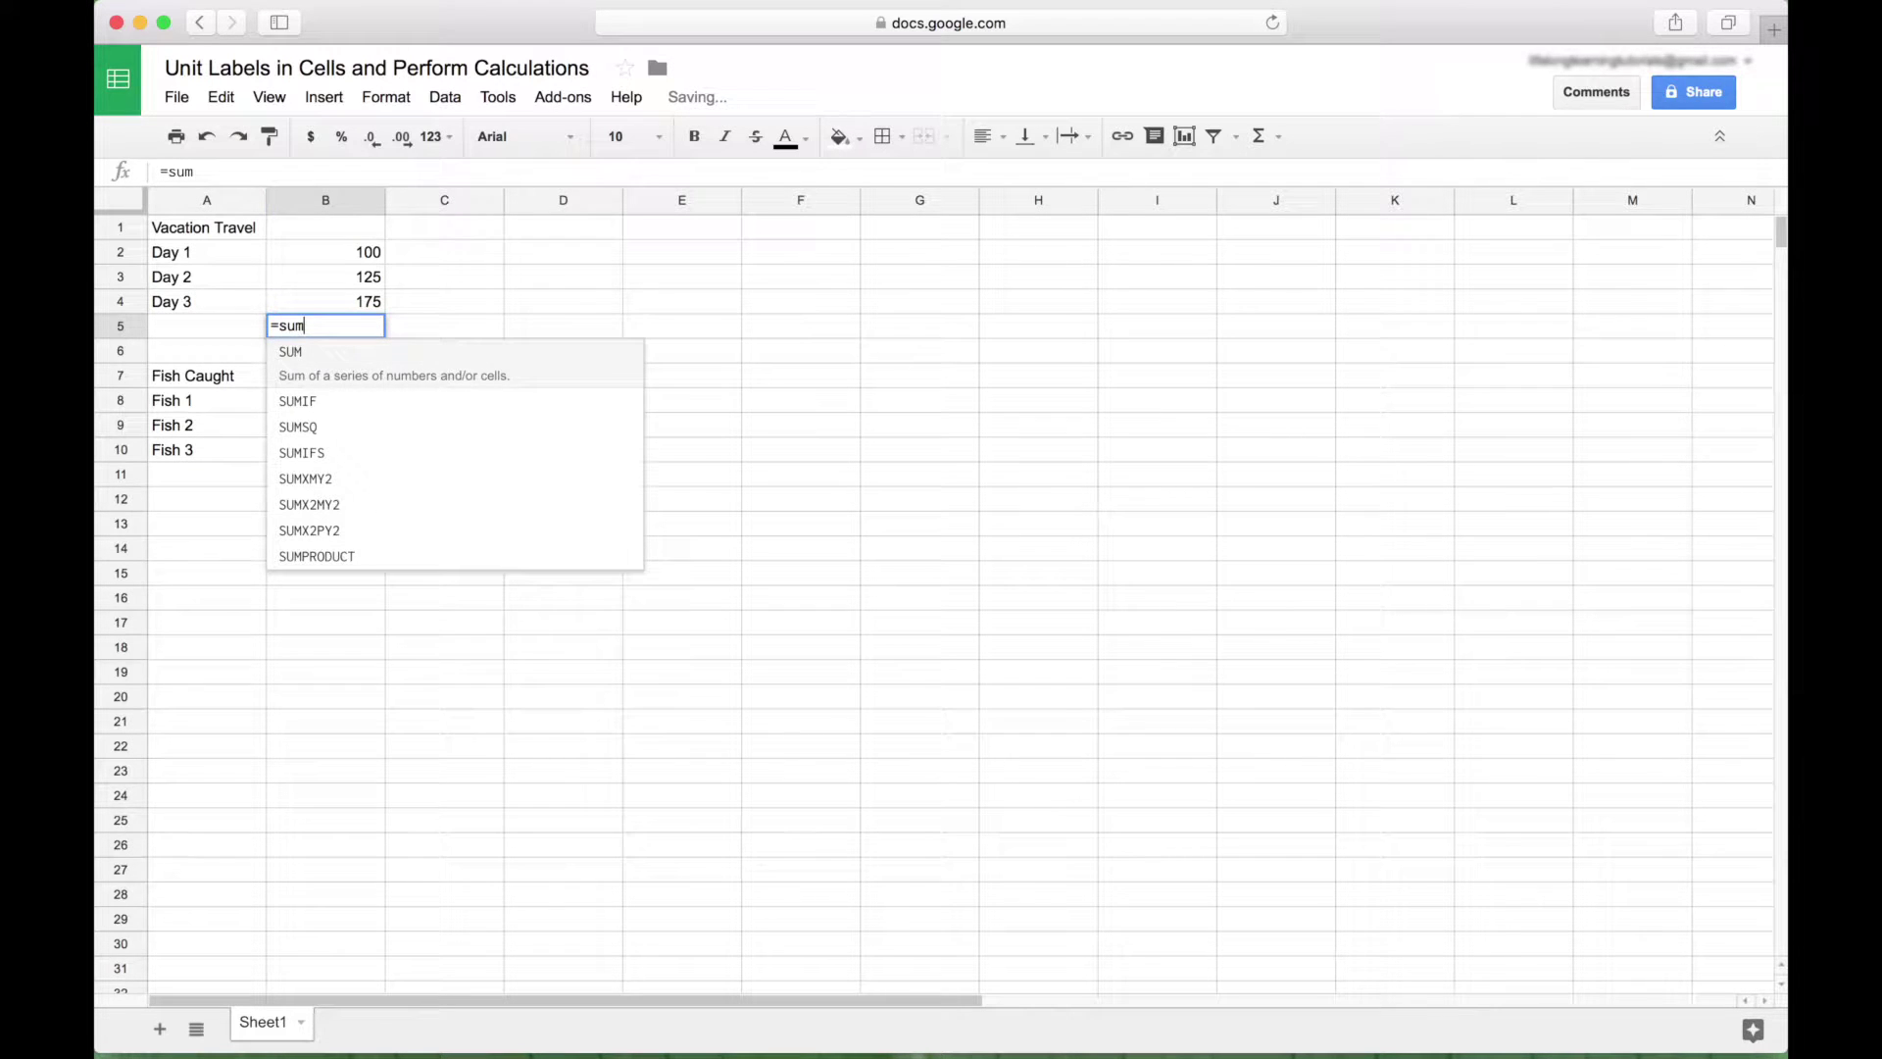
key(Tab)
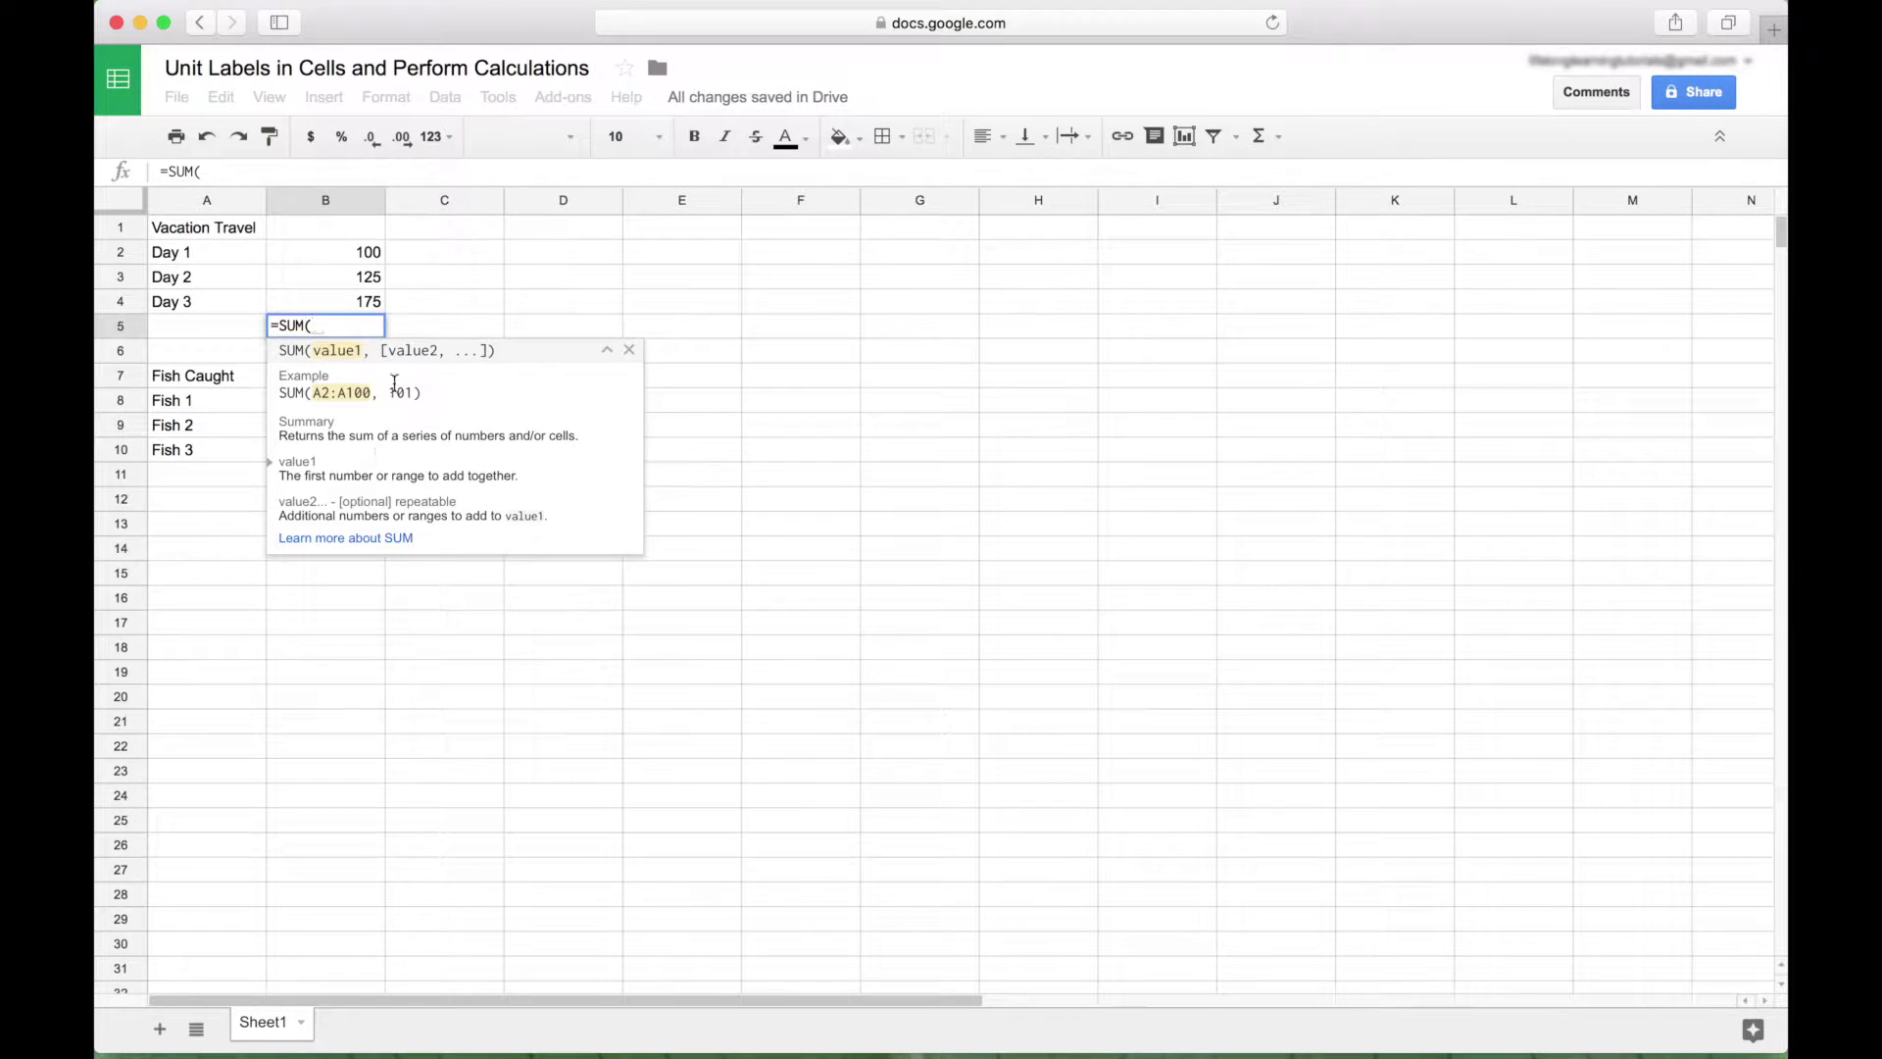
click(378, 254)
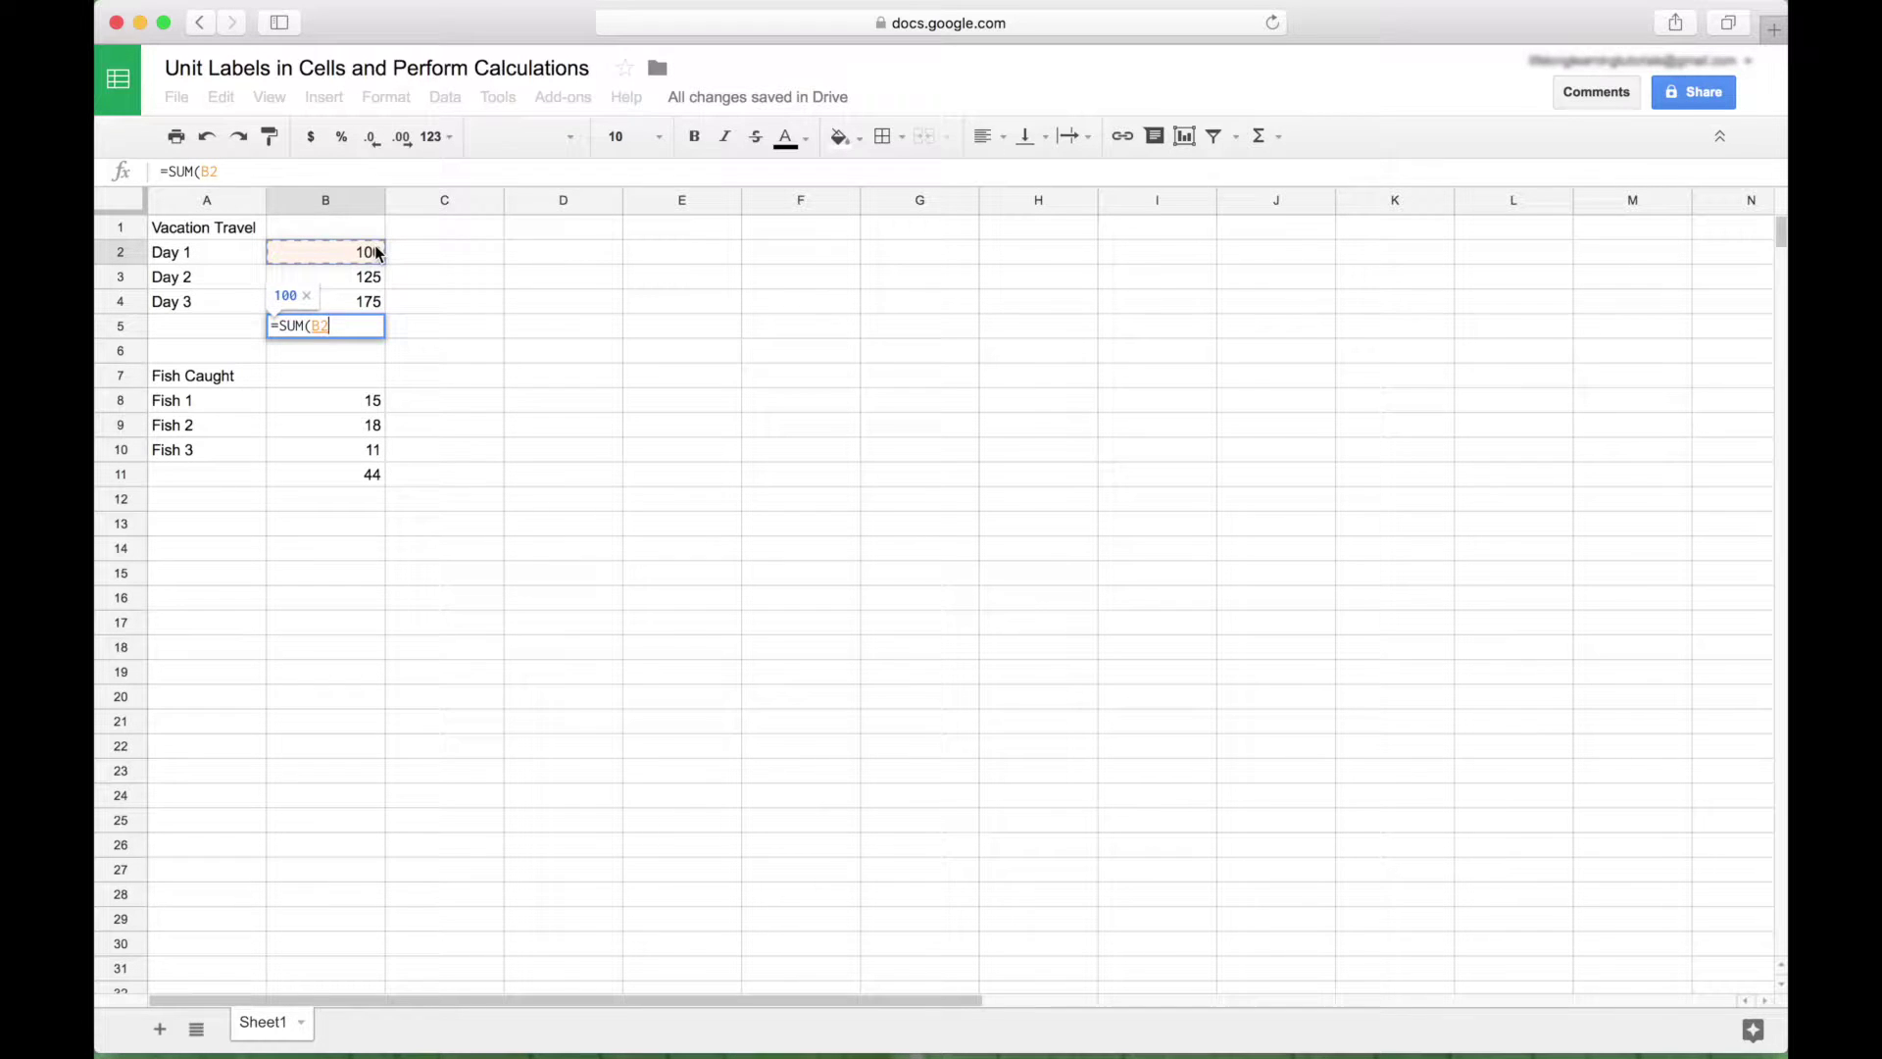
key(shift+Down)
key(shift+Down)
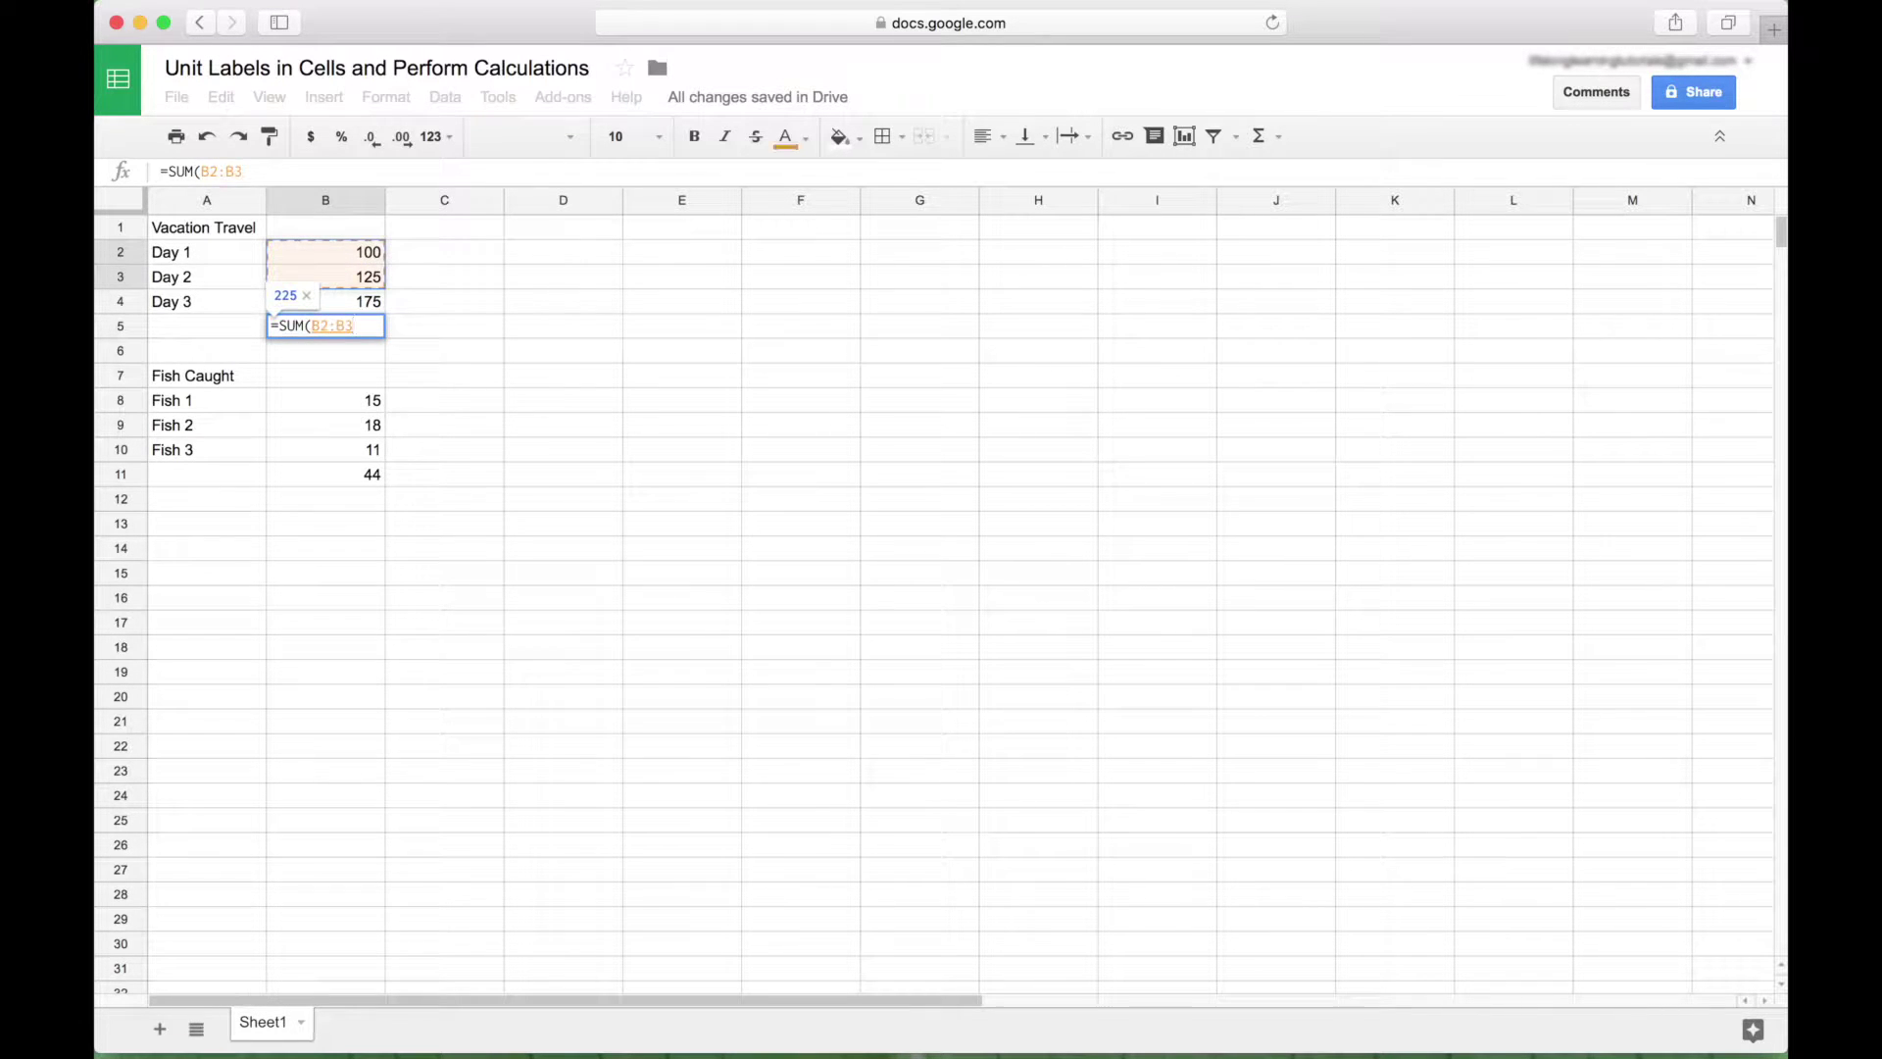
key(Return)
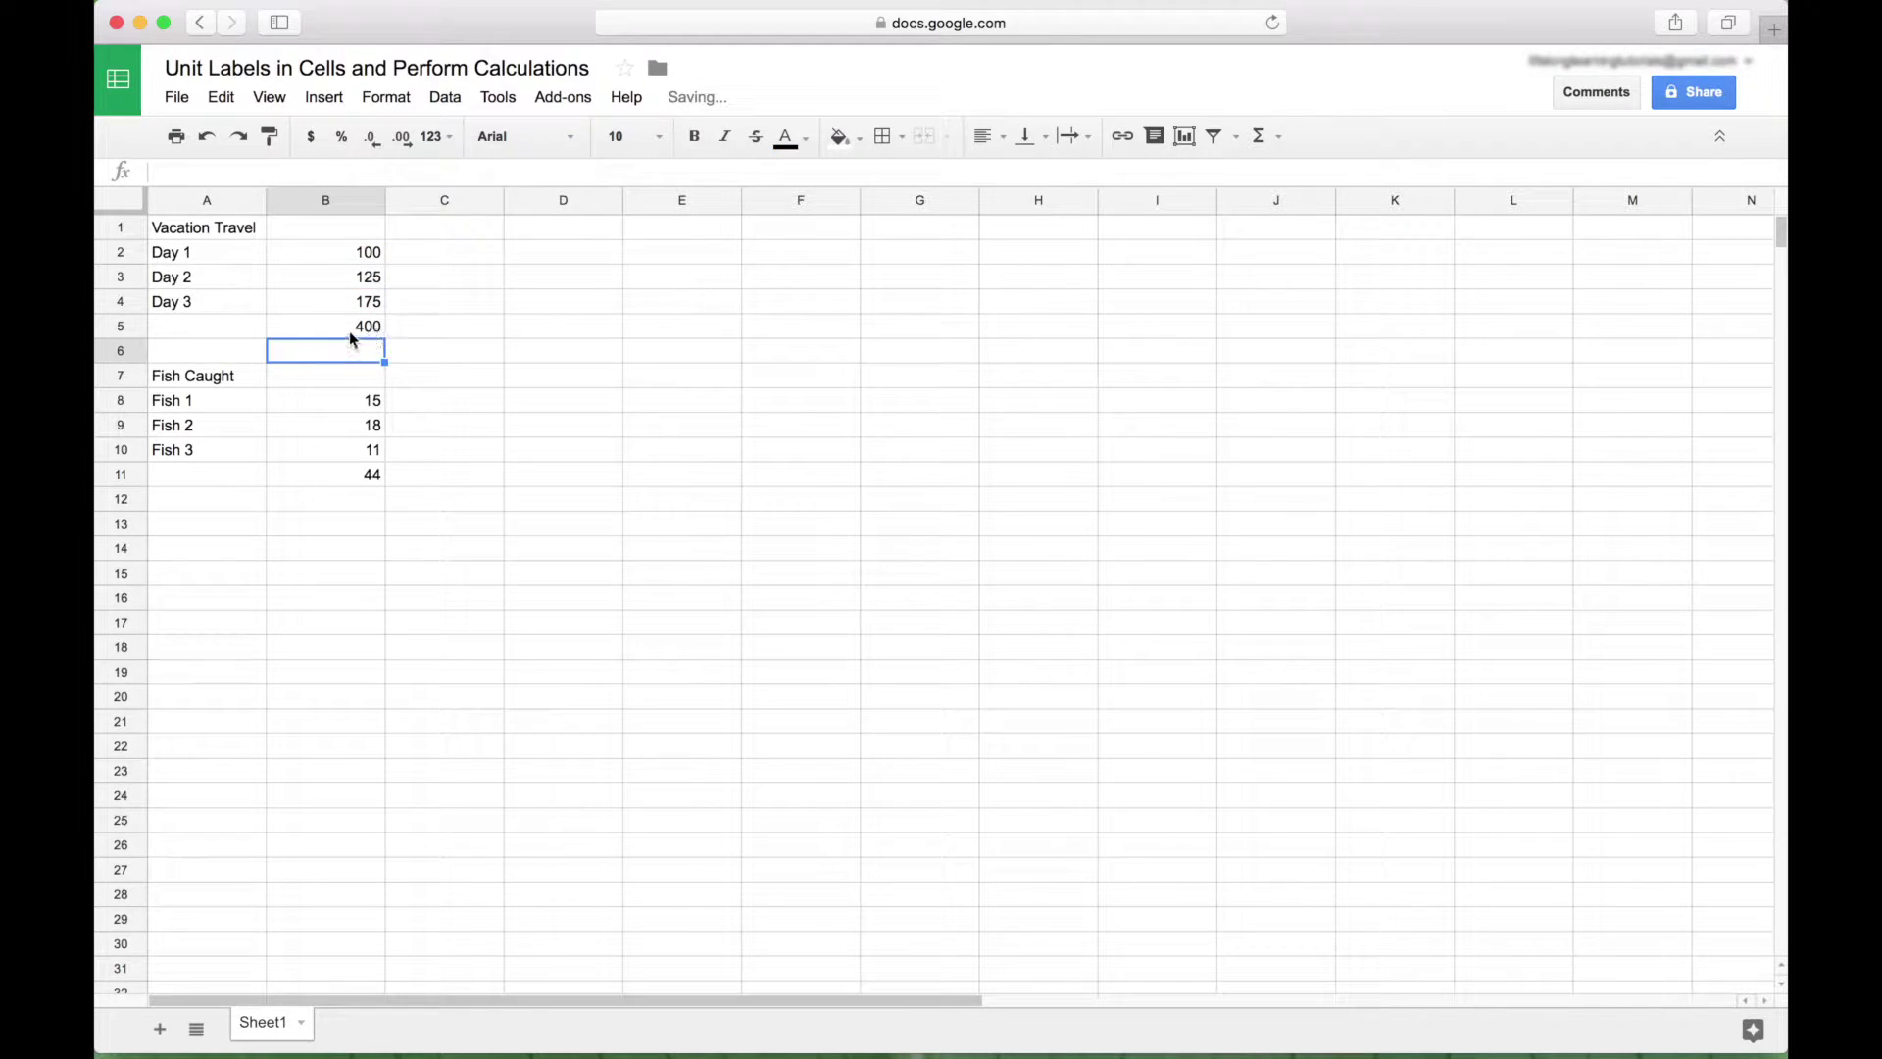
- Open the custom number formats for the fish total in B11 and examine the format code and the list of available formats
click(343, 476)
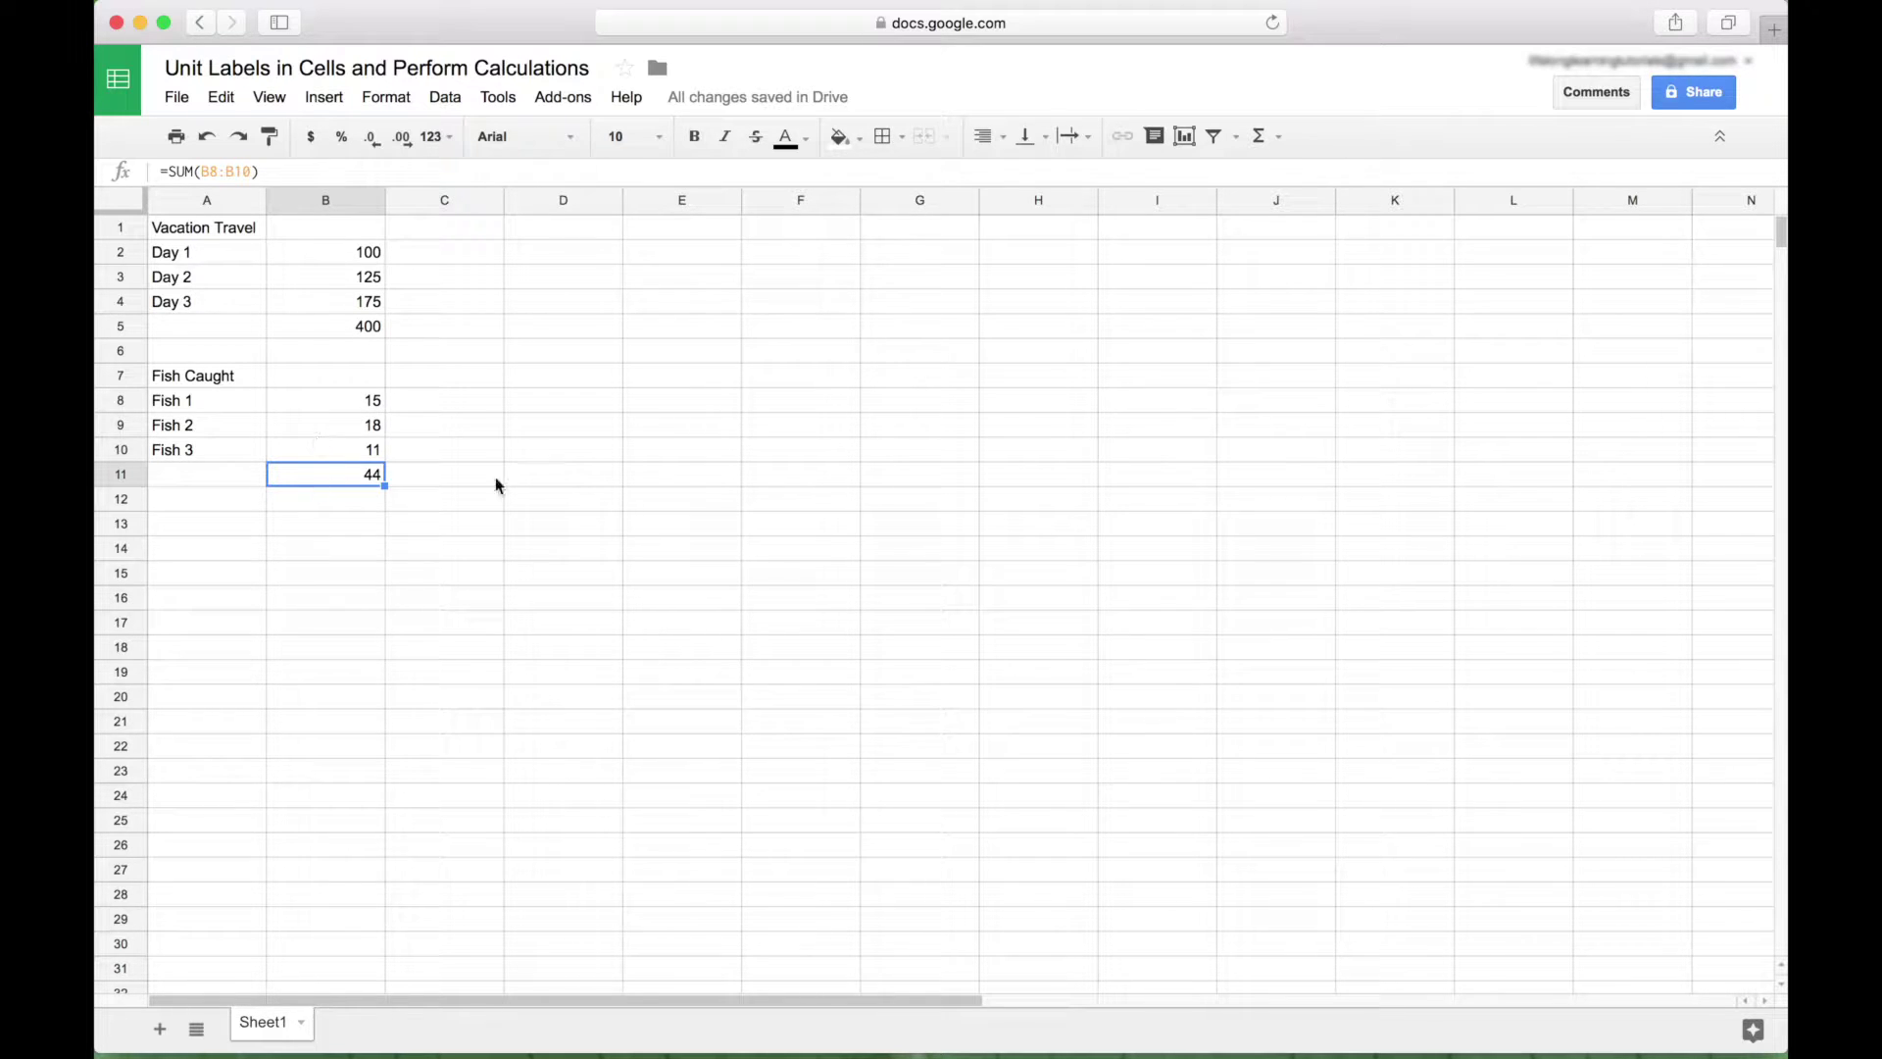
click(386, 97)
mouse_move(407, 137)
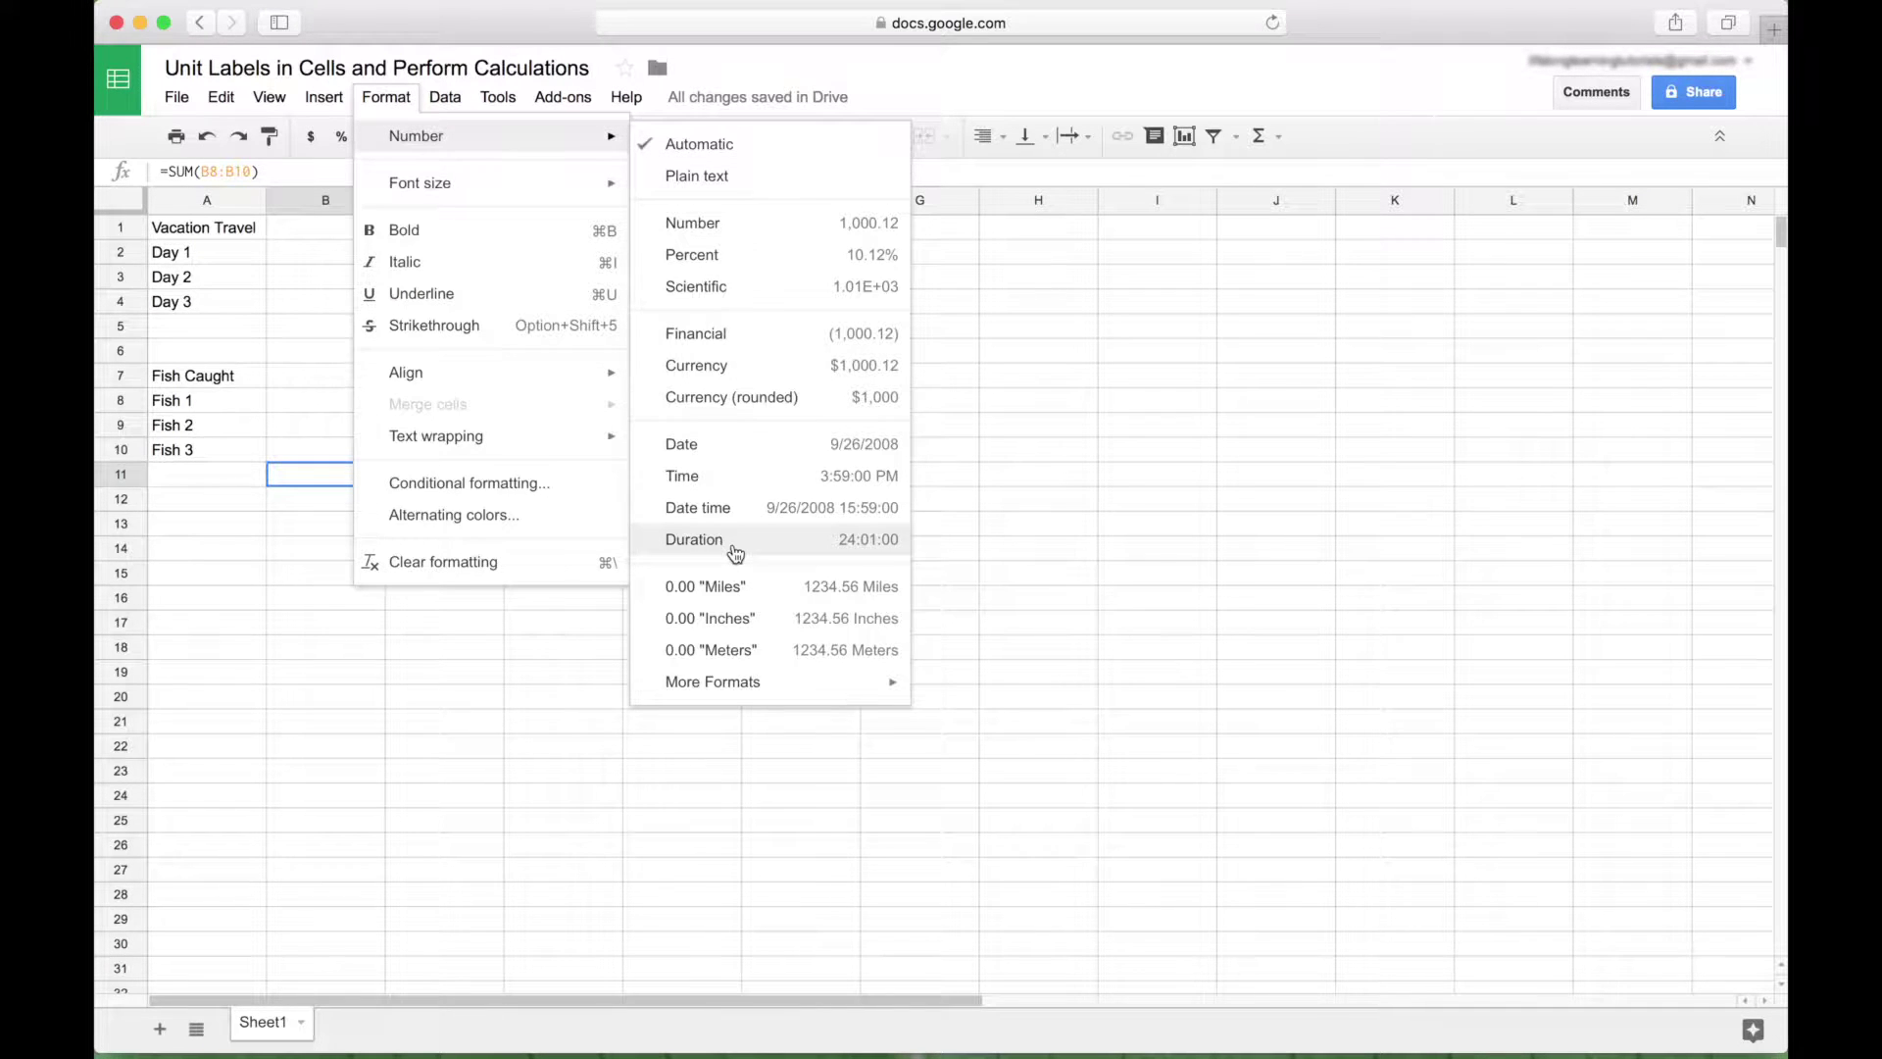
mouse_move(749, 698)
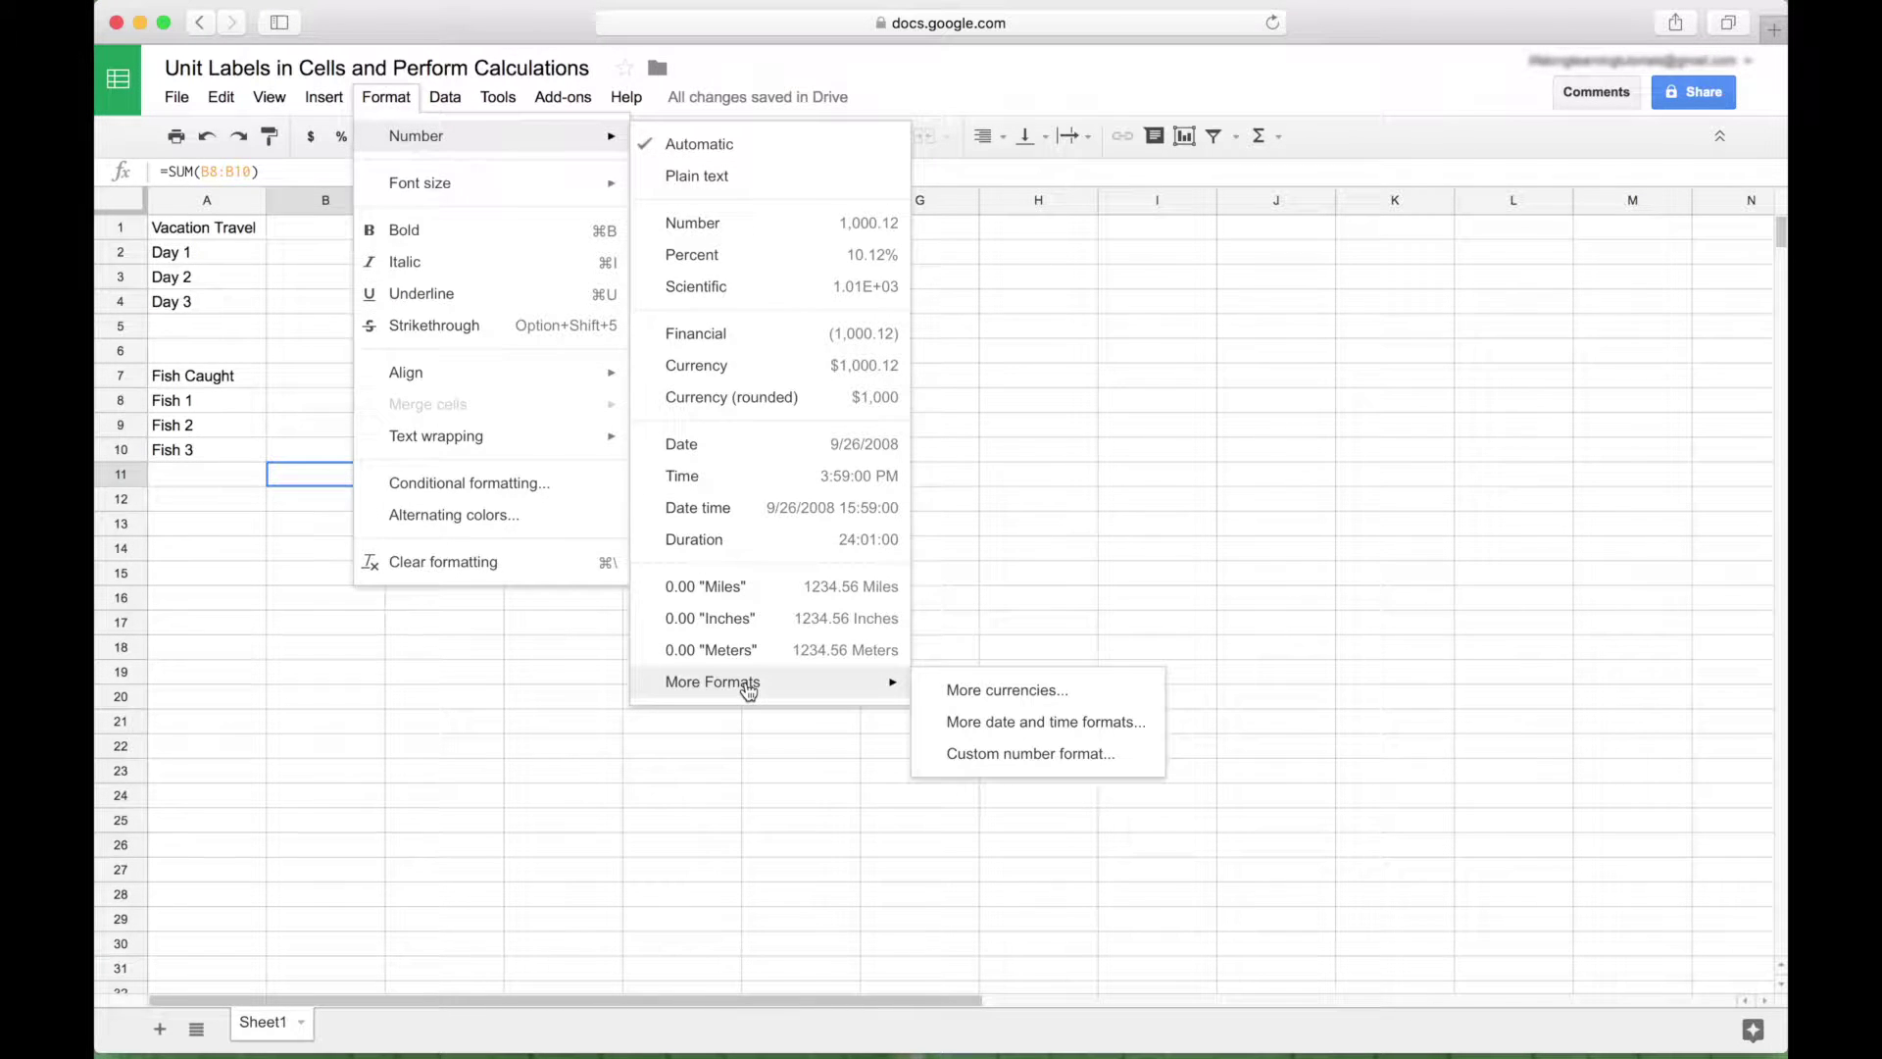
click(1023, 755)
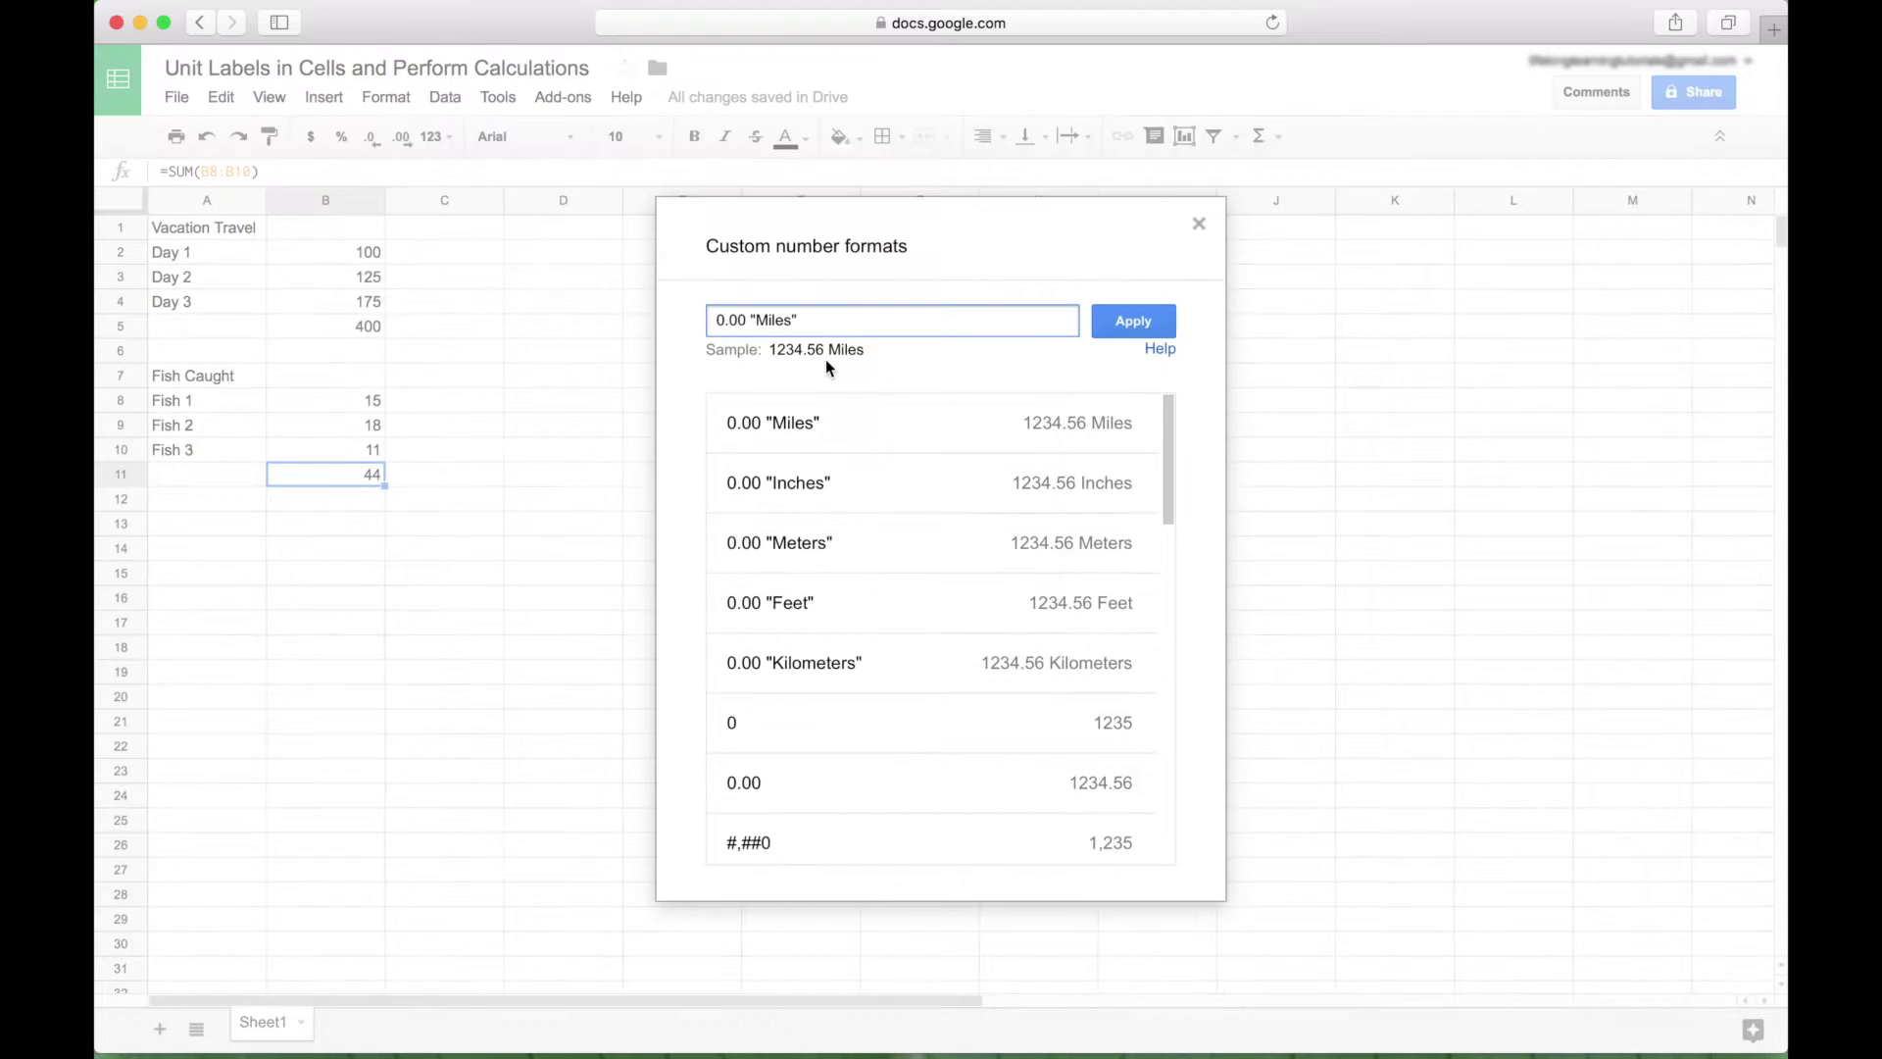
drag(745, 321, 709, 320)
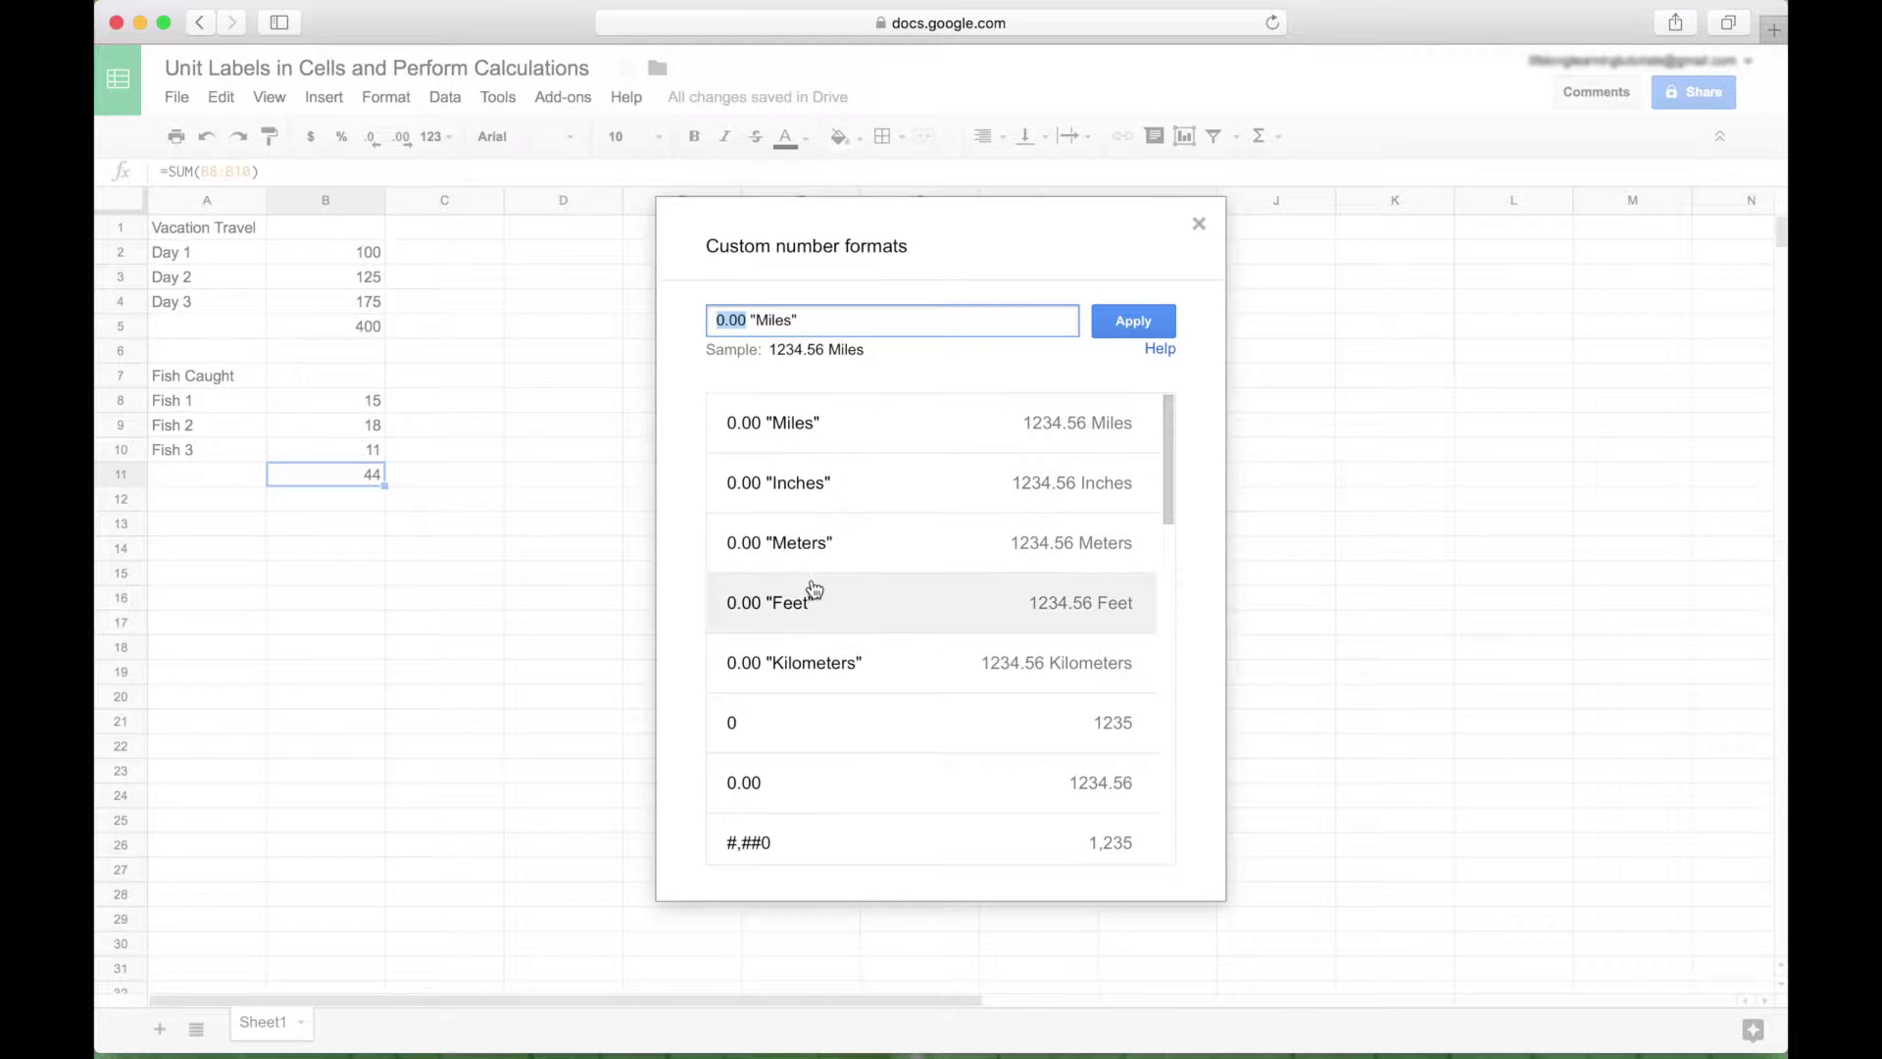
scroll(813, 590, down, 5)
scroll(813, 589, down, 1)
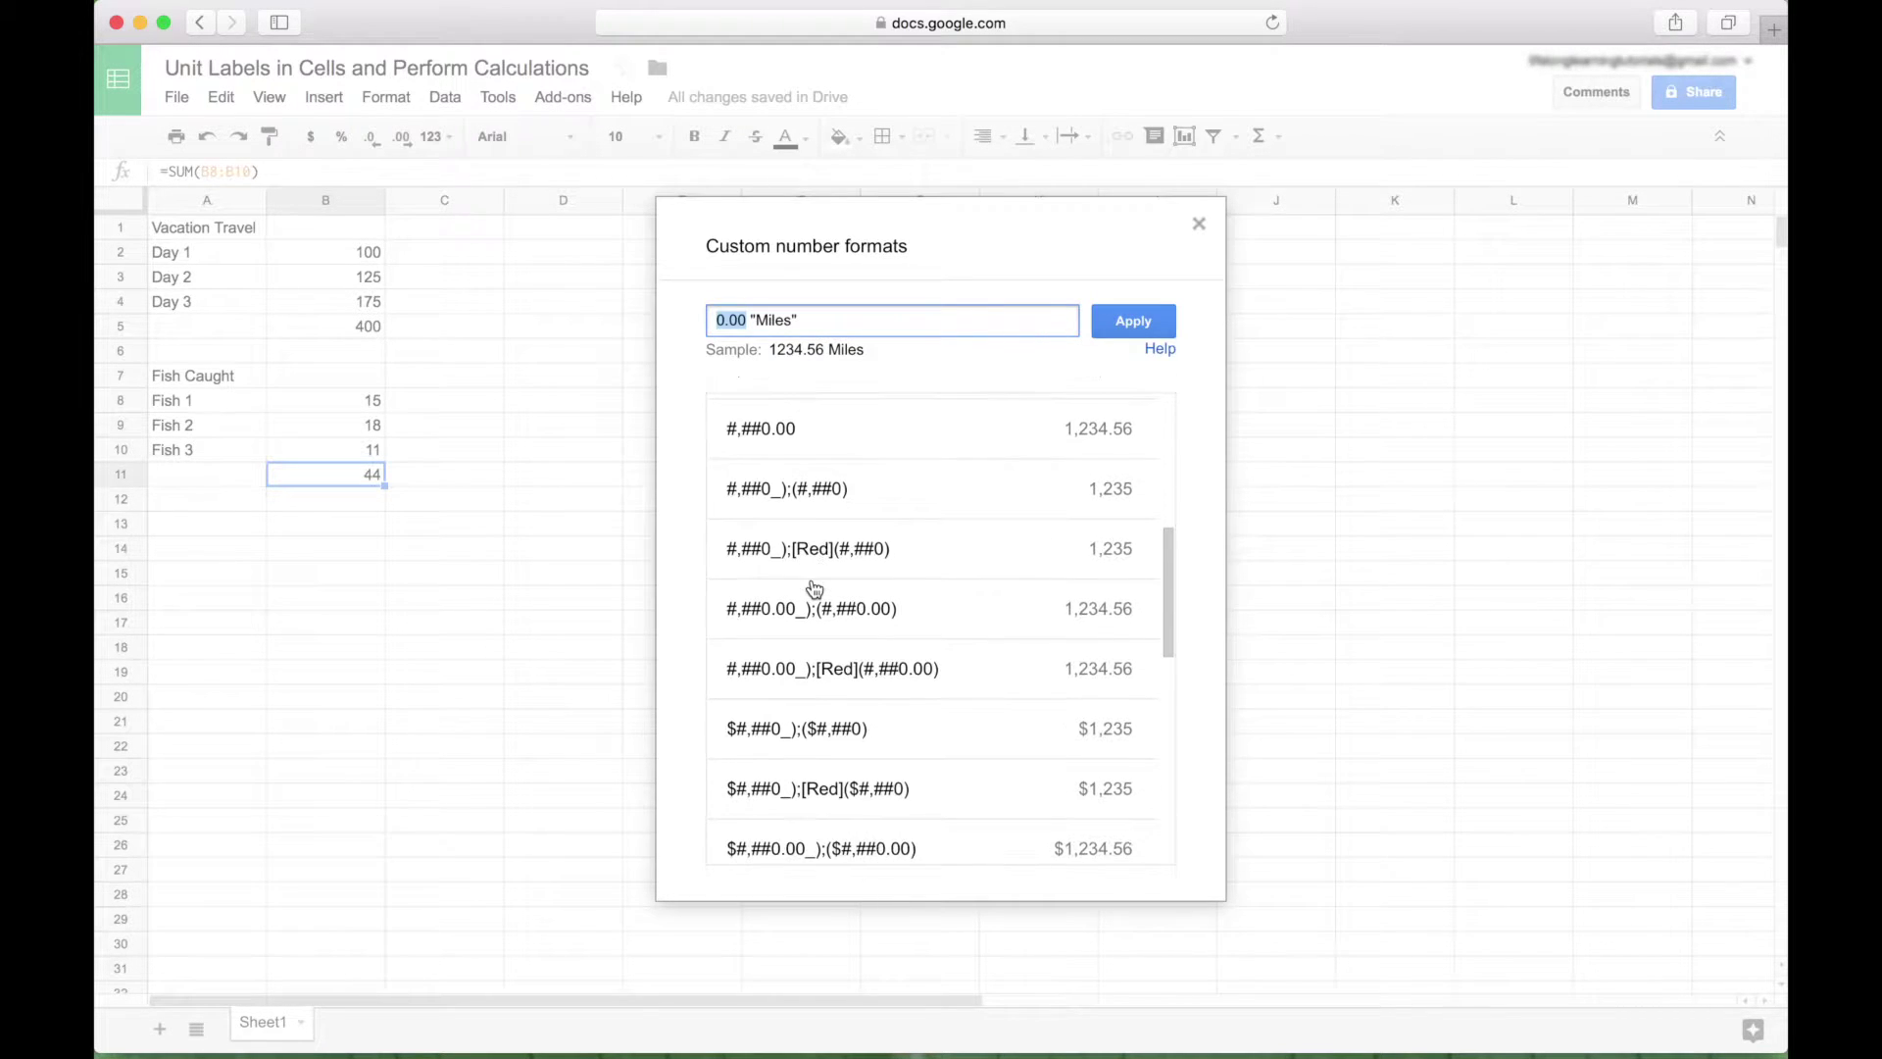
scroll(884, 731, down, 2)
scroll(886, 730, down, 8)
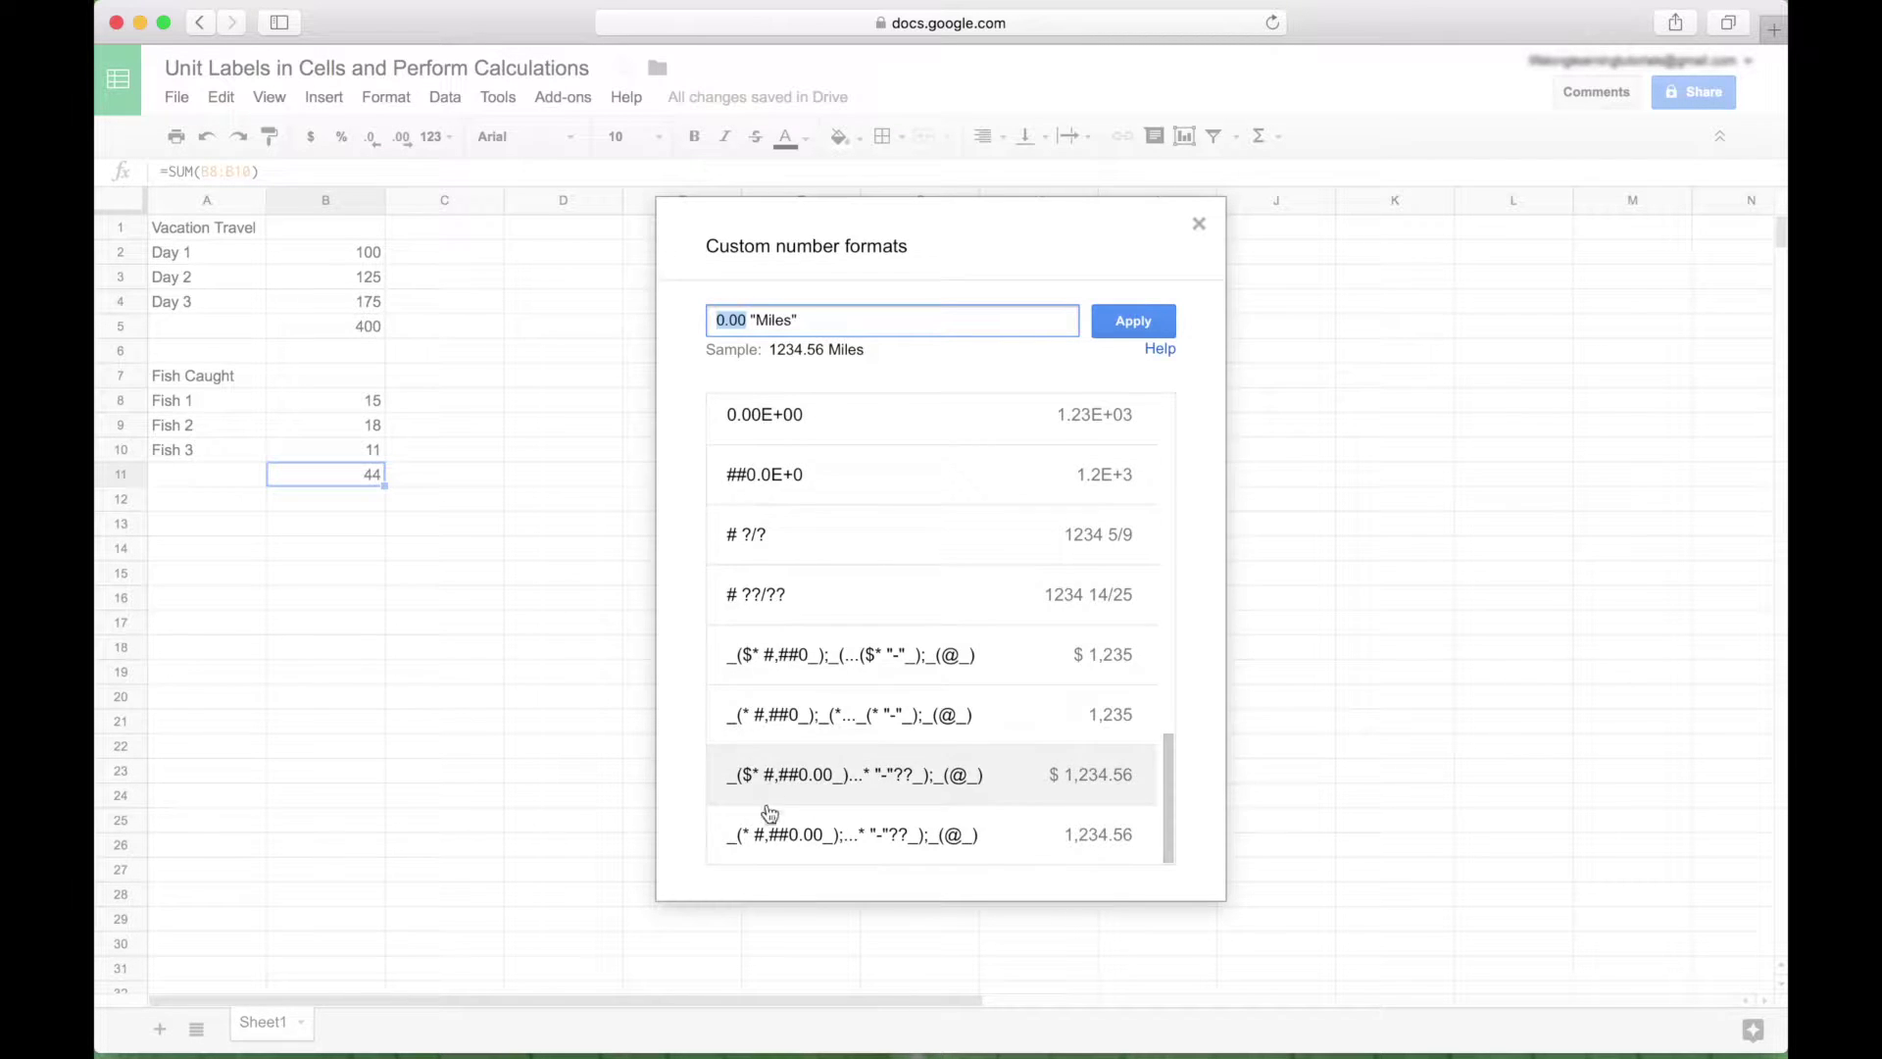
scroll(790, 704, up, 10)
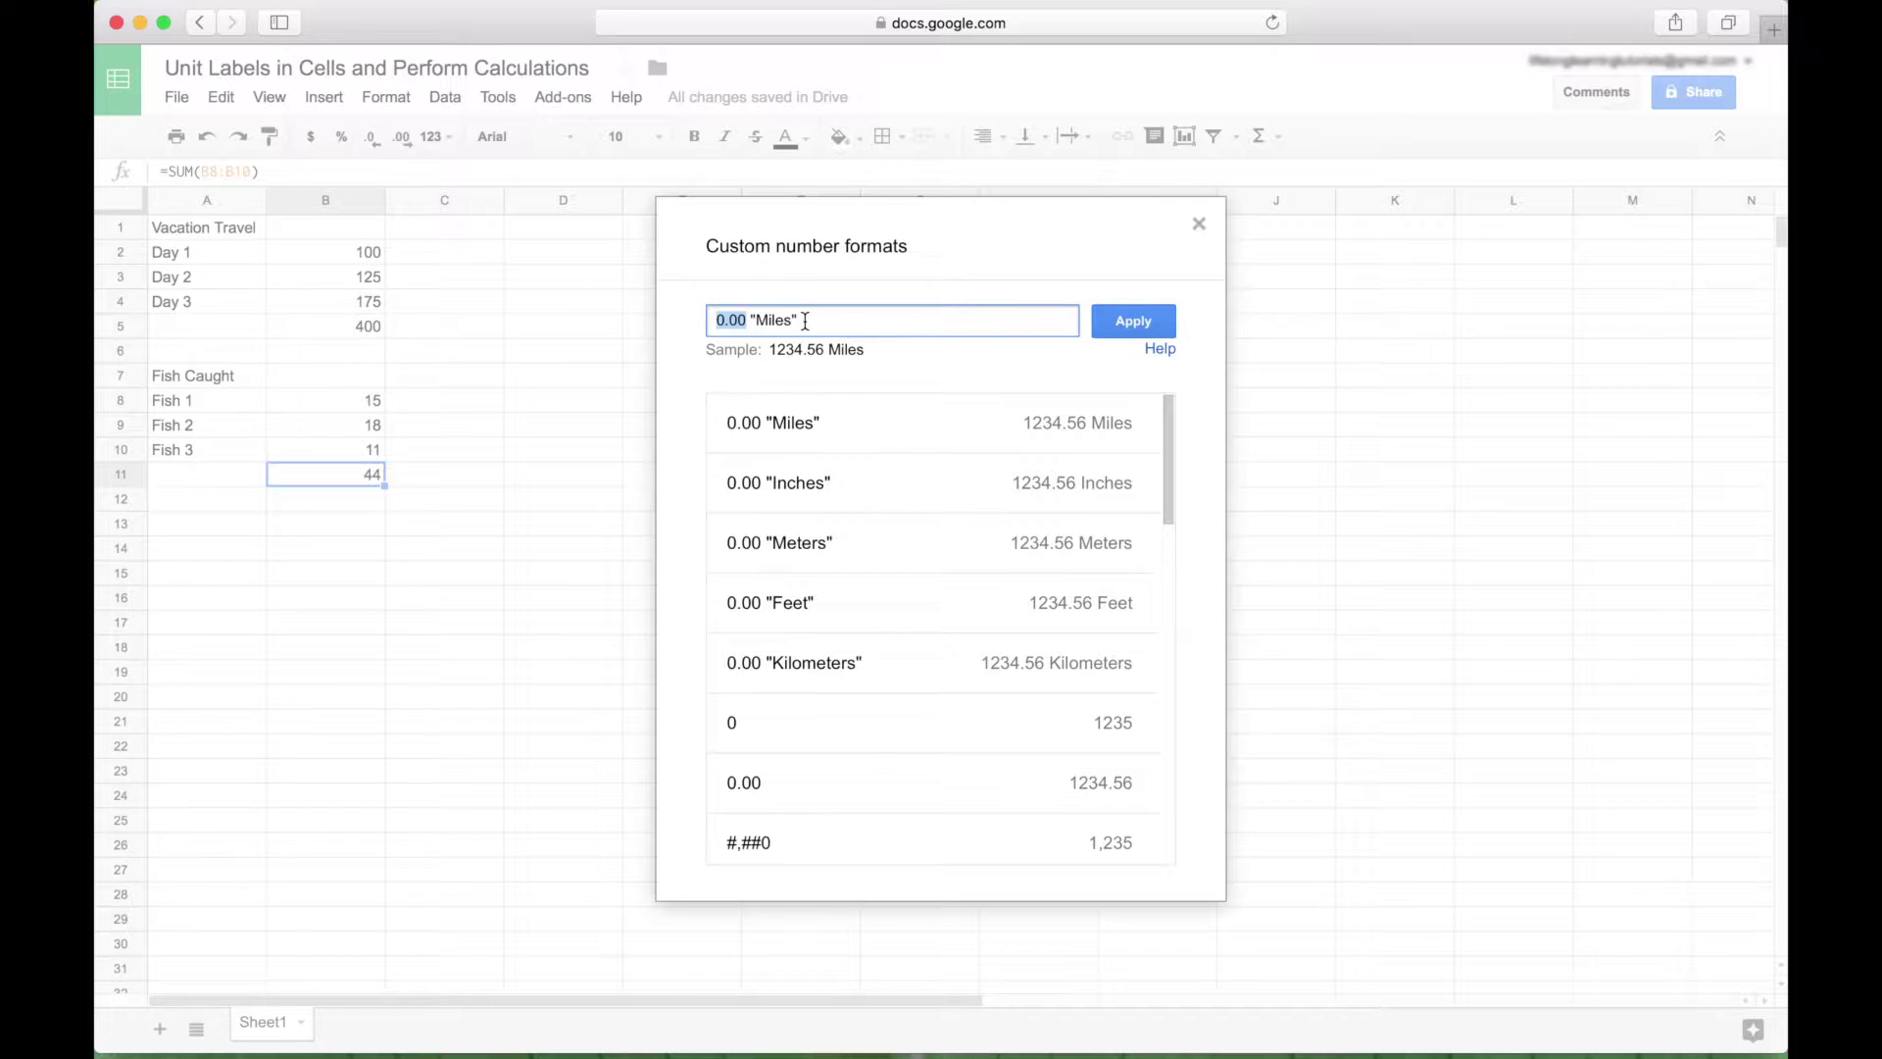
- Retype the unit label in the custom number format as 0.00 "Miles" and try to apply it to B11
drag(804, 320, 754, 320)
key(BackSpace)
text(Miles")
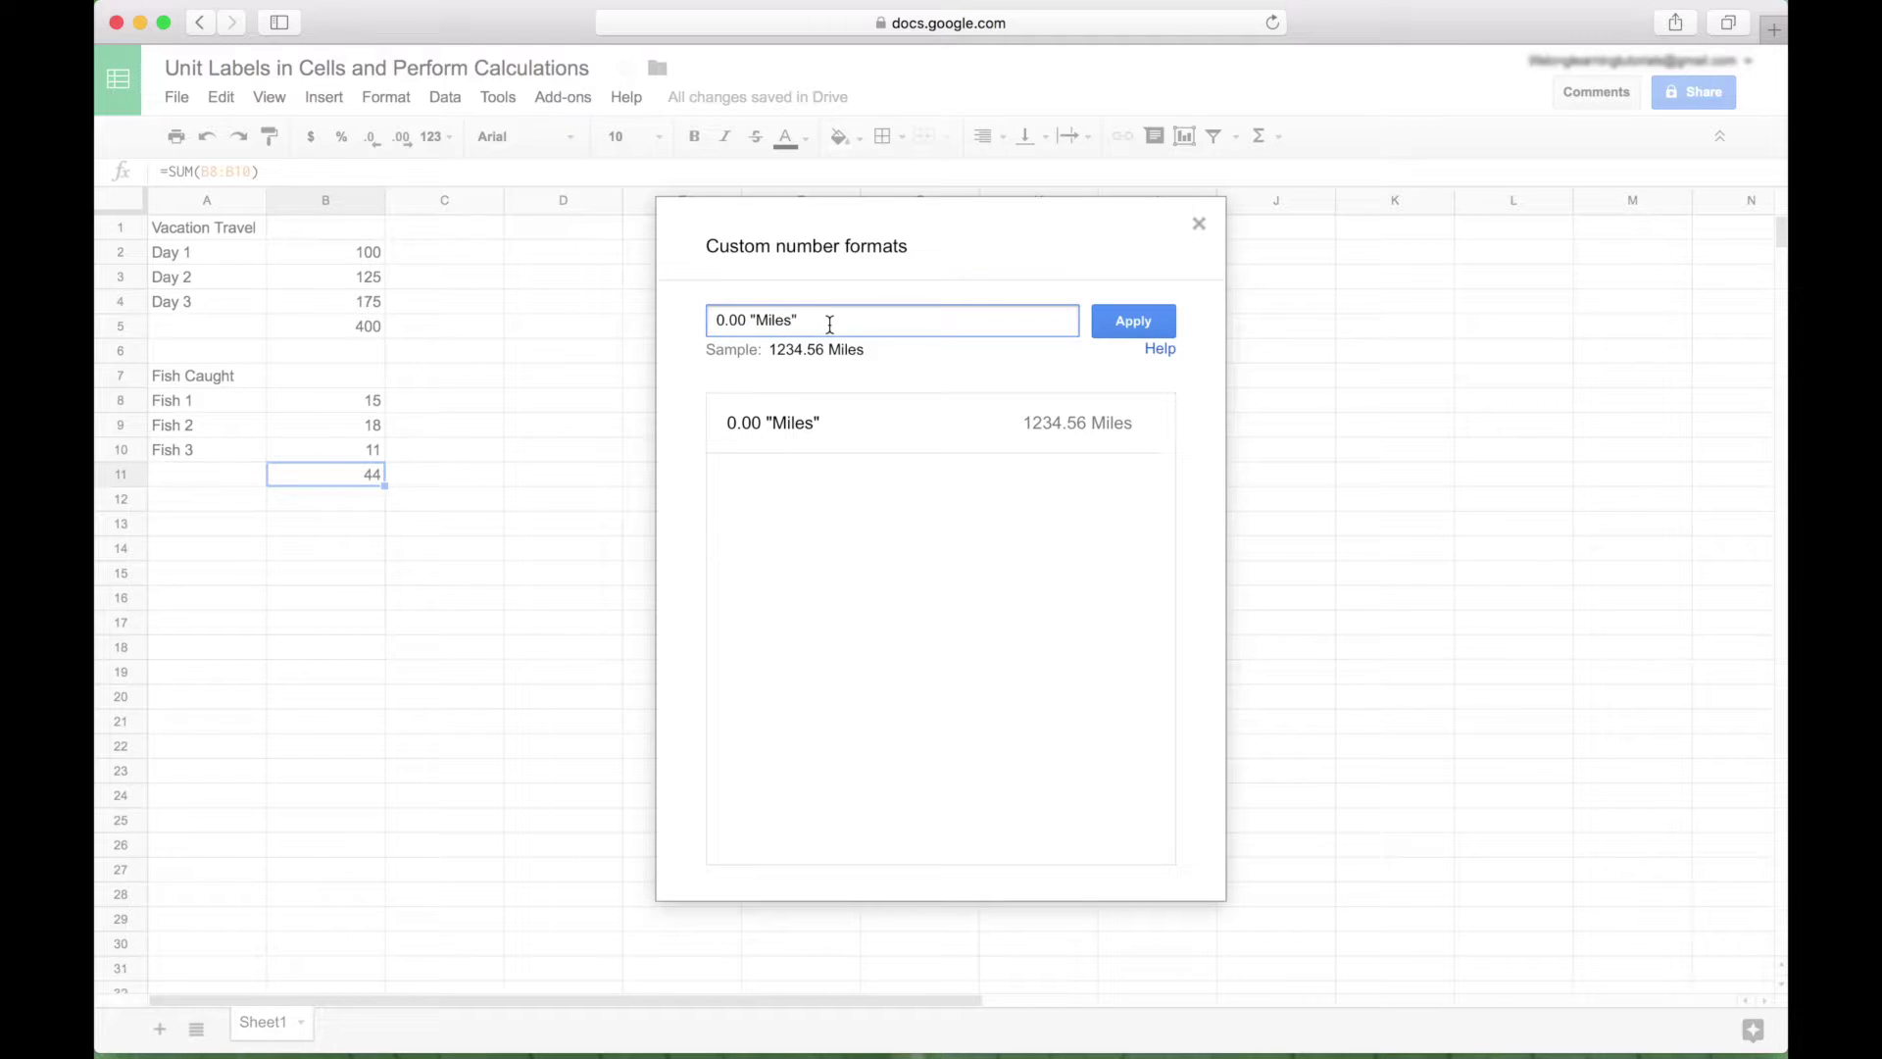
click(1131, 322)
- Apply the 0.00 "Miles" number format to the vacation travel values and total in B2:B5
click(357, 254)
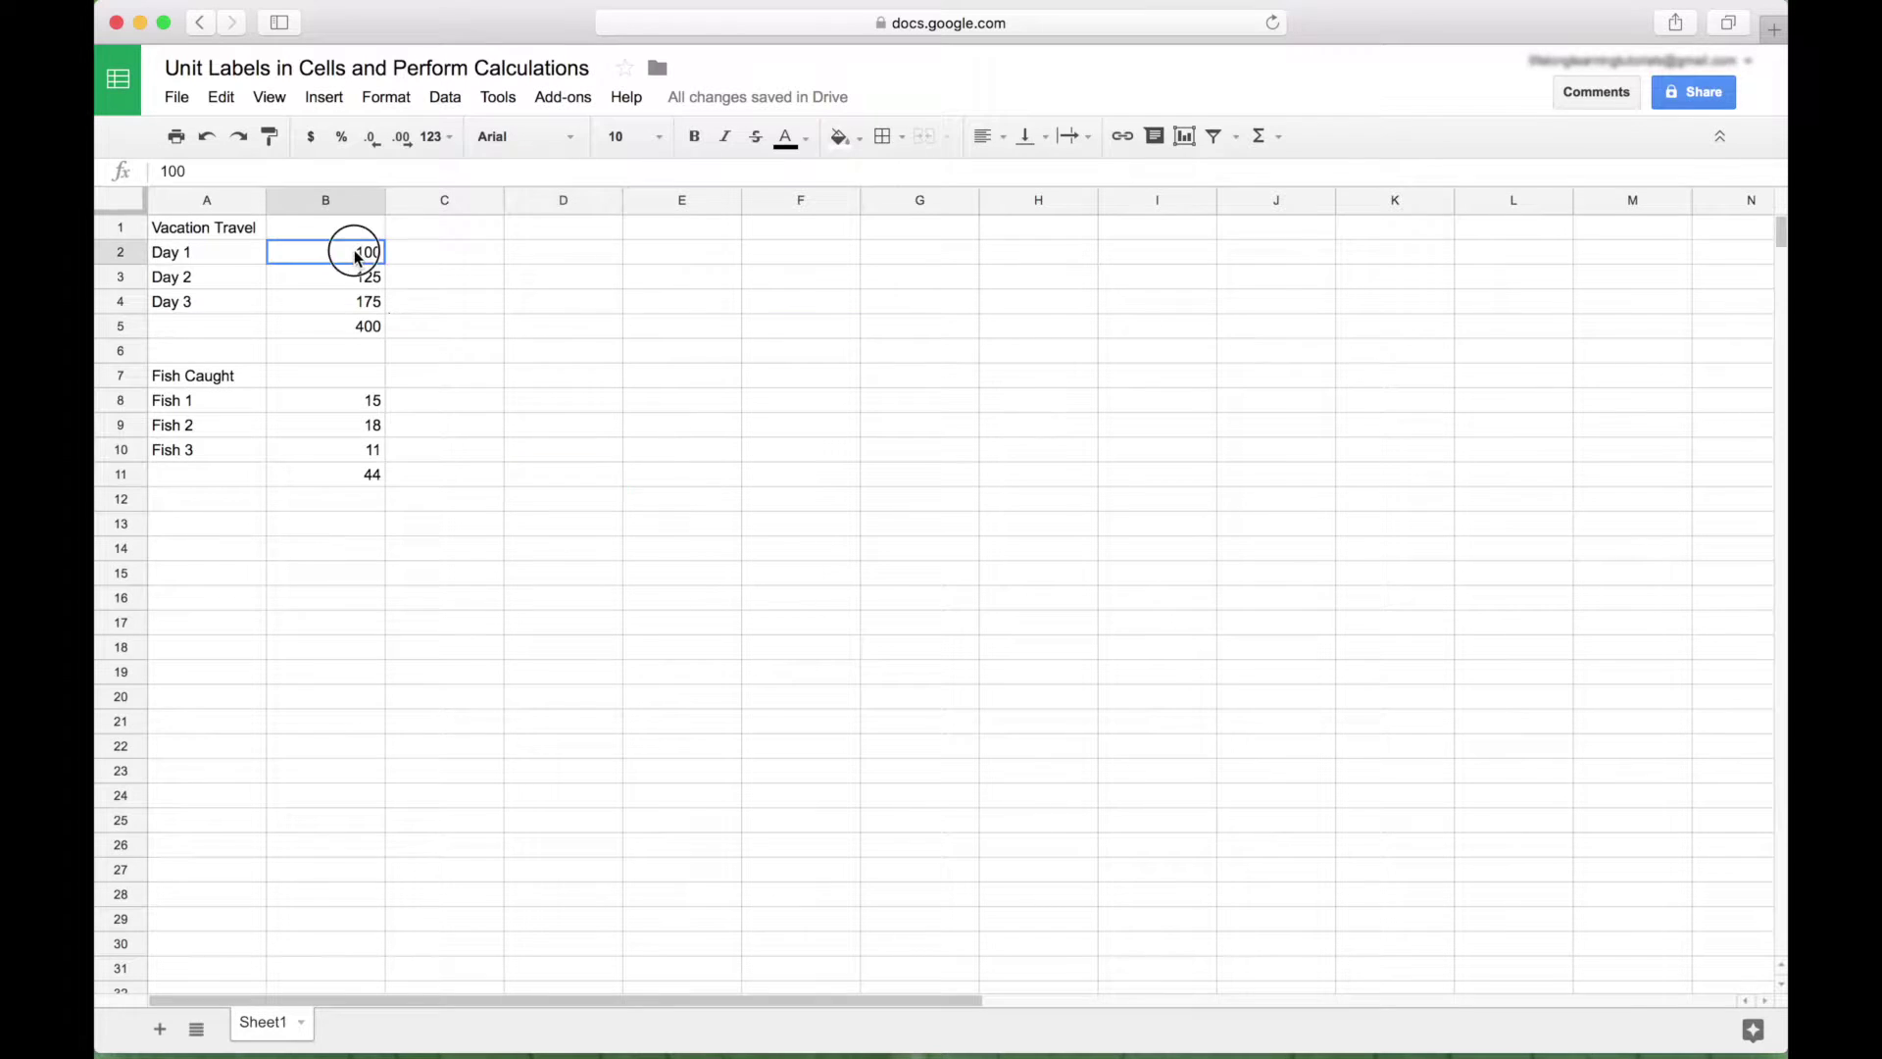
drag(359, 257, 364, 329)
click(387, 98)
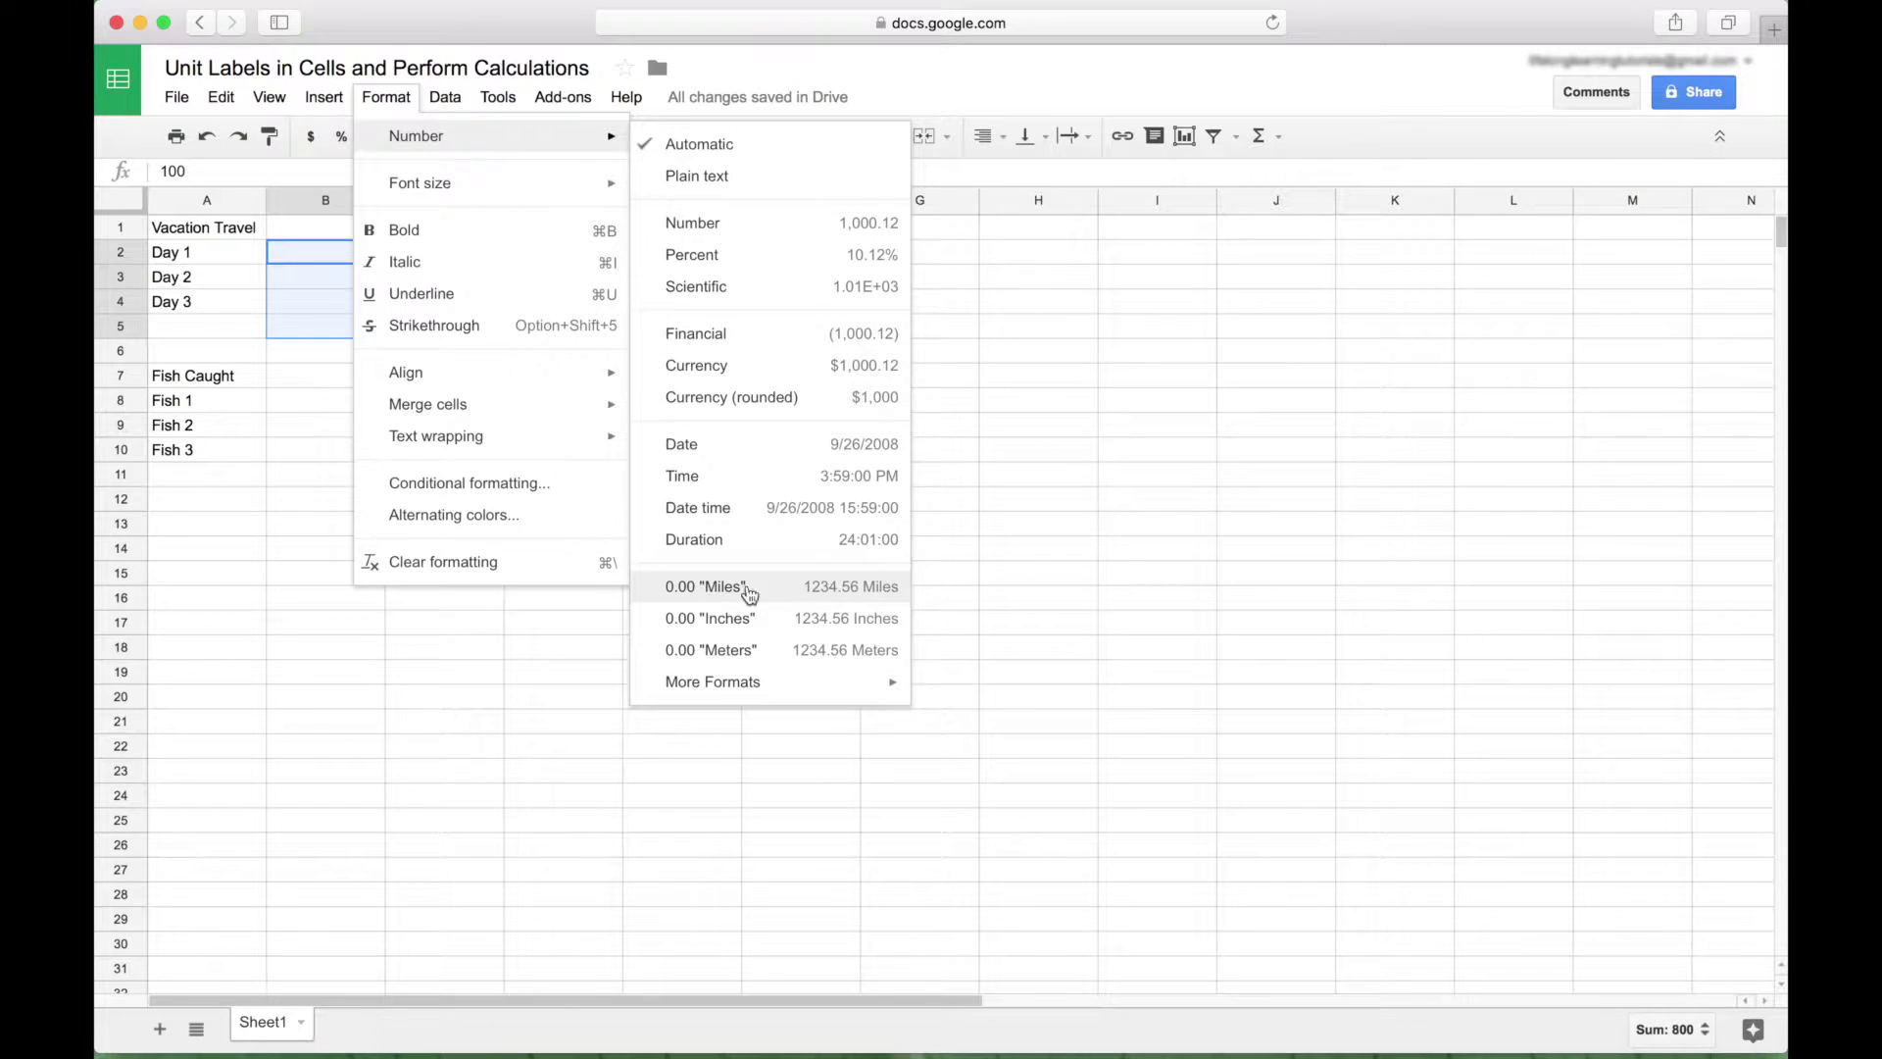
click(723, 588)
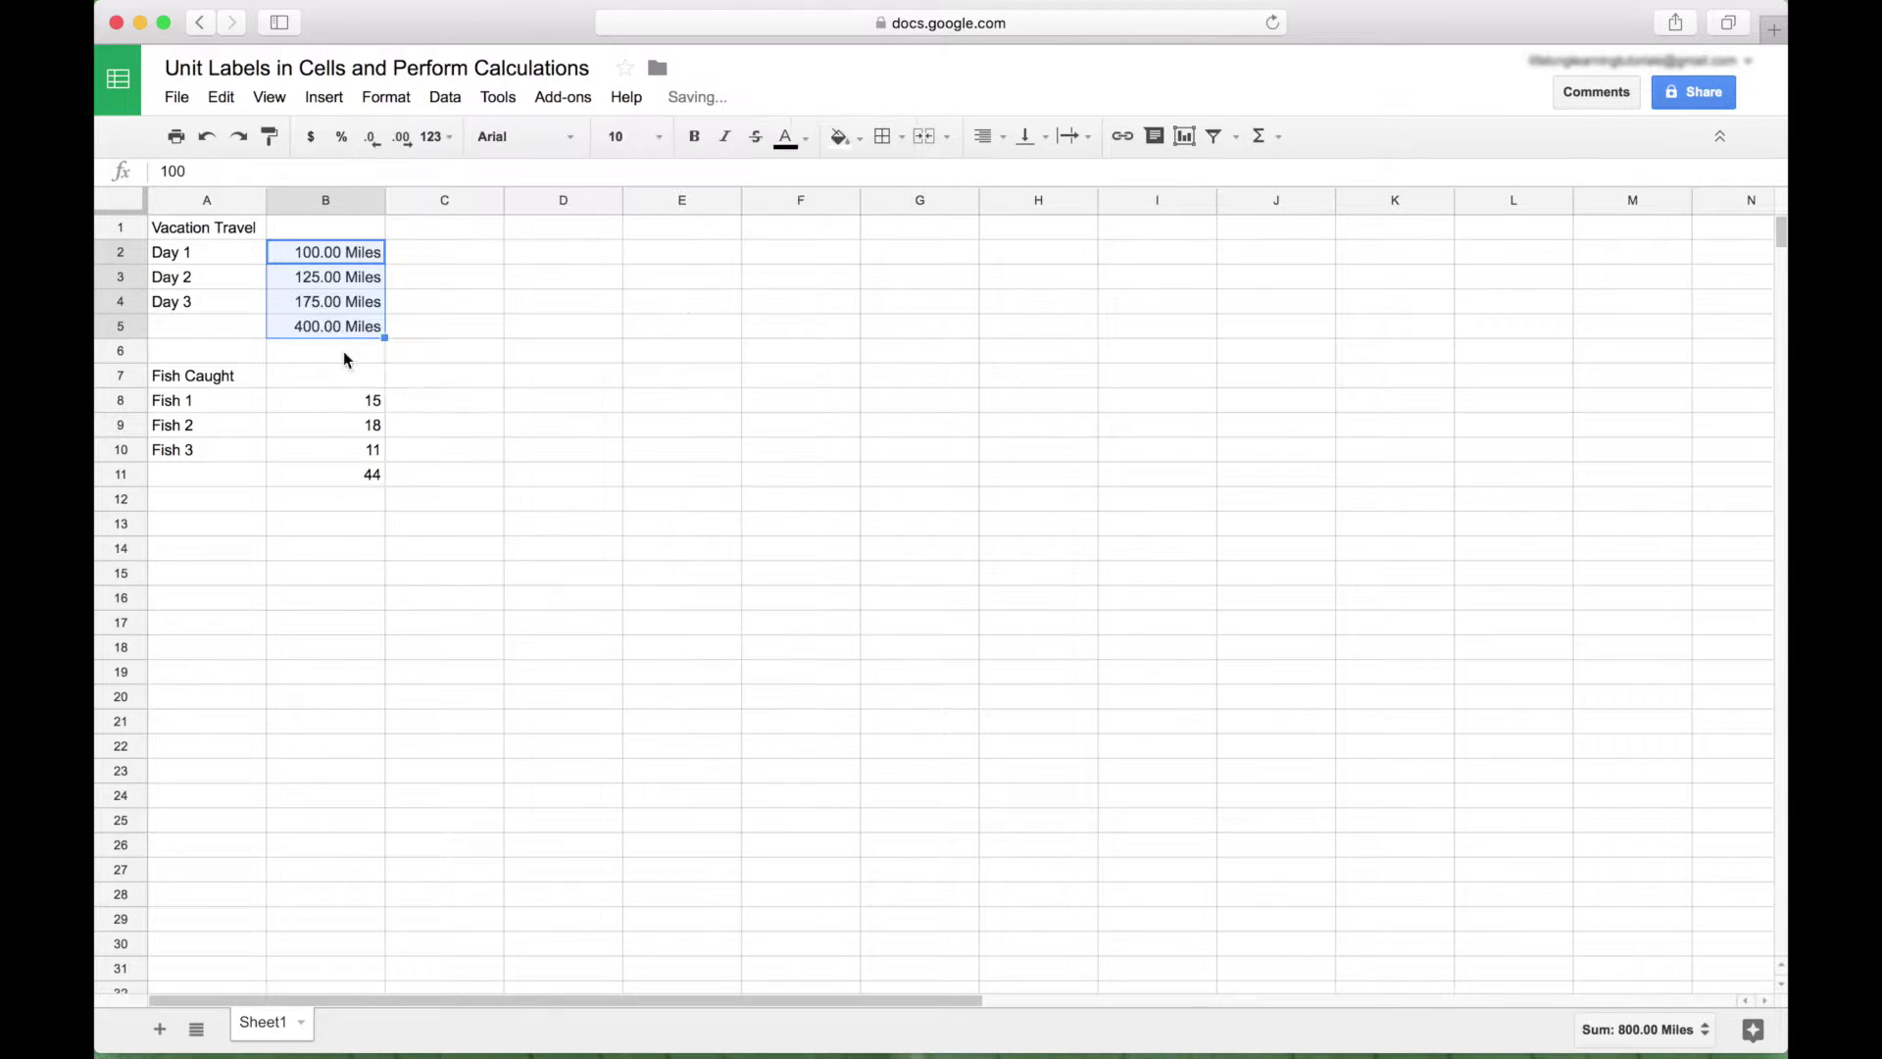
- Check the underlying contents of the formatted travel total in B5 and the daily values in B2:B4
click(339, 407)
click(332, 324)
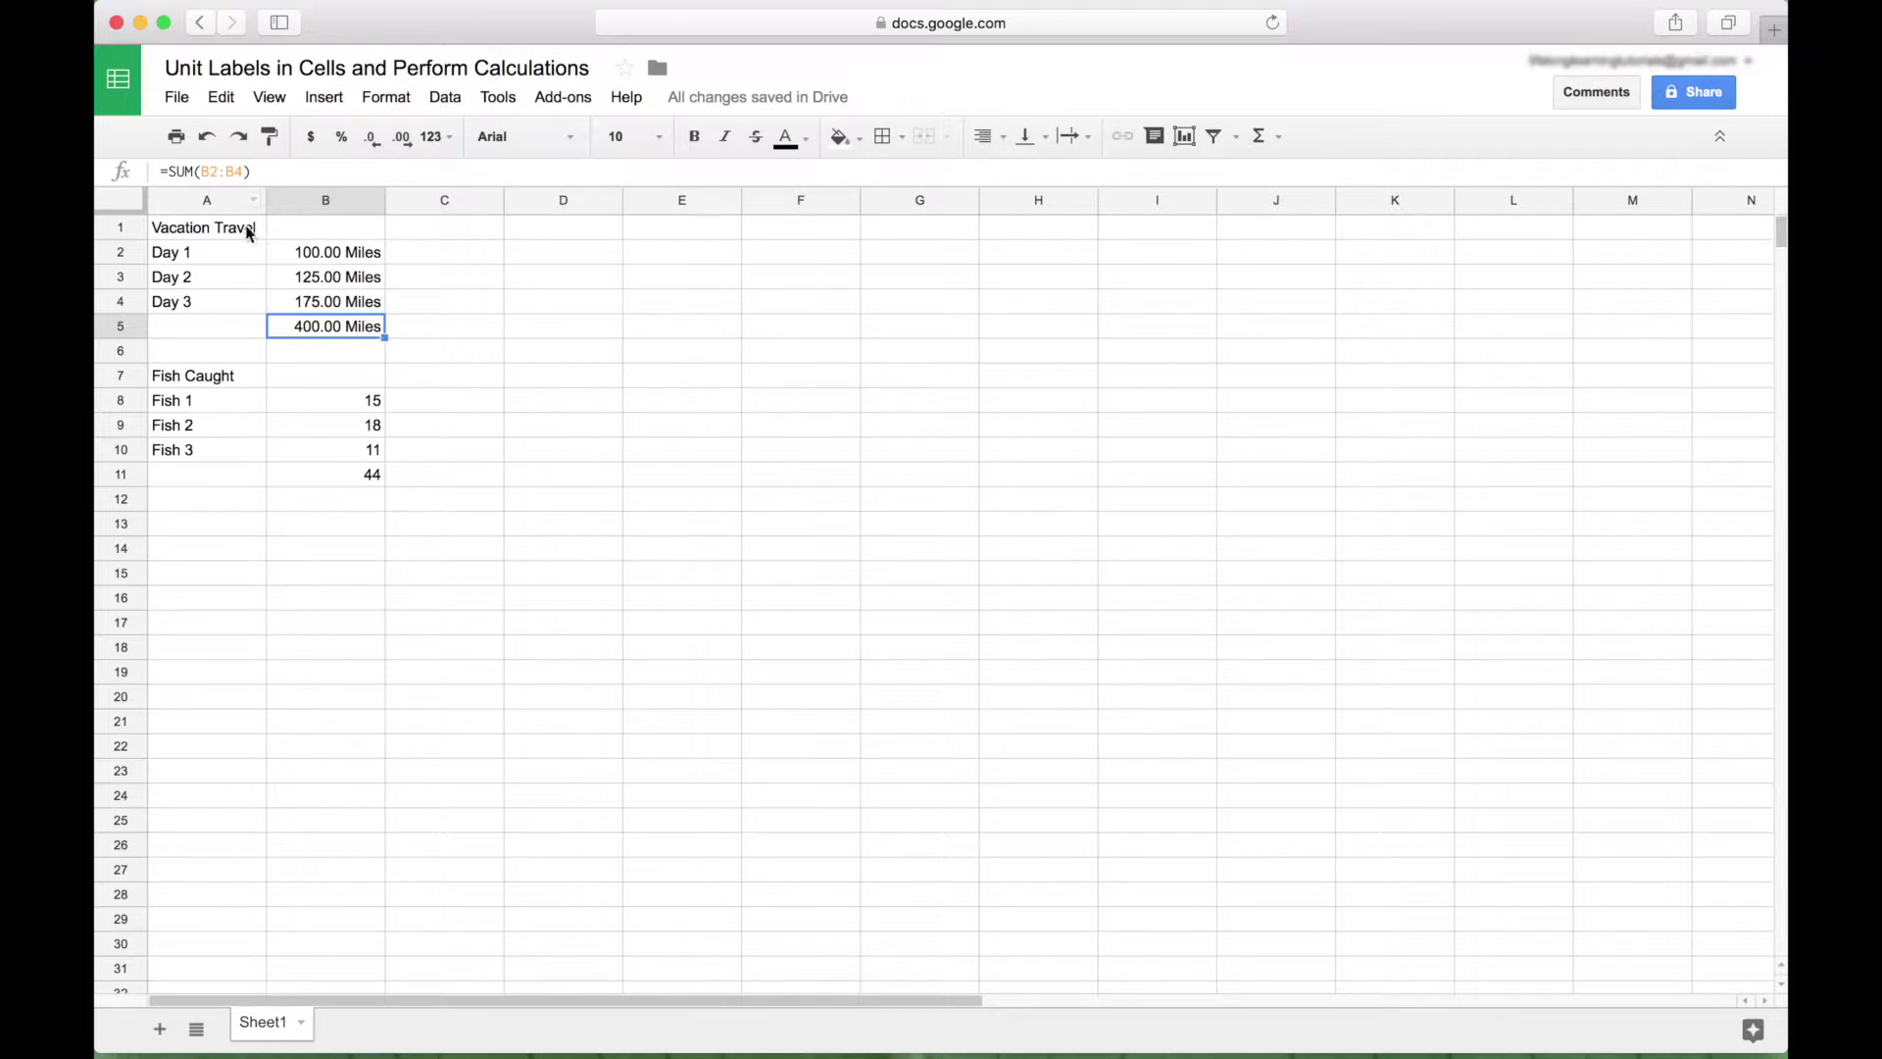
click(353, 255)
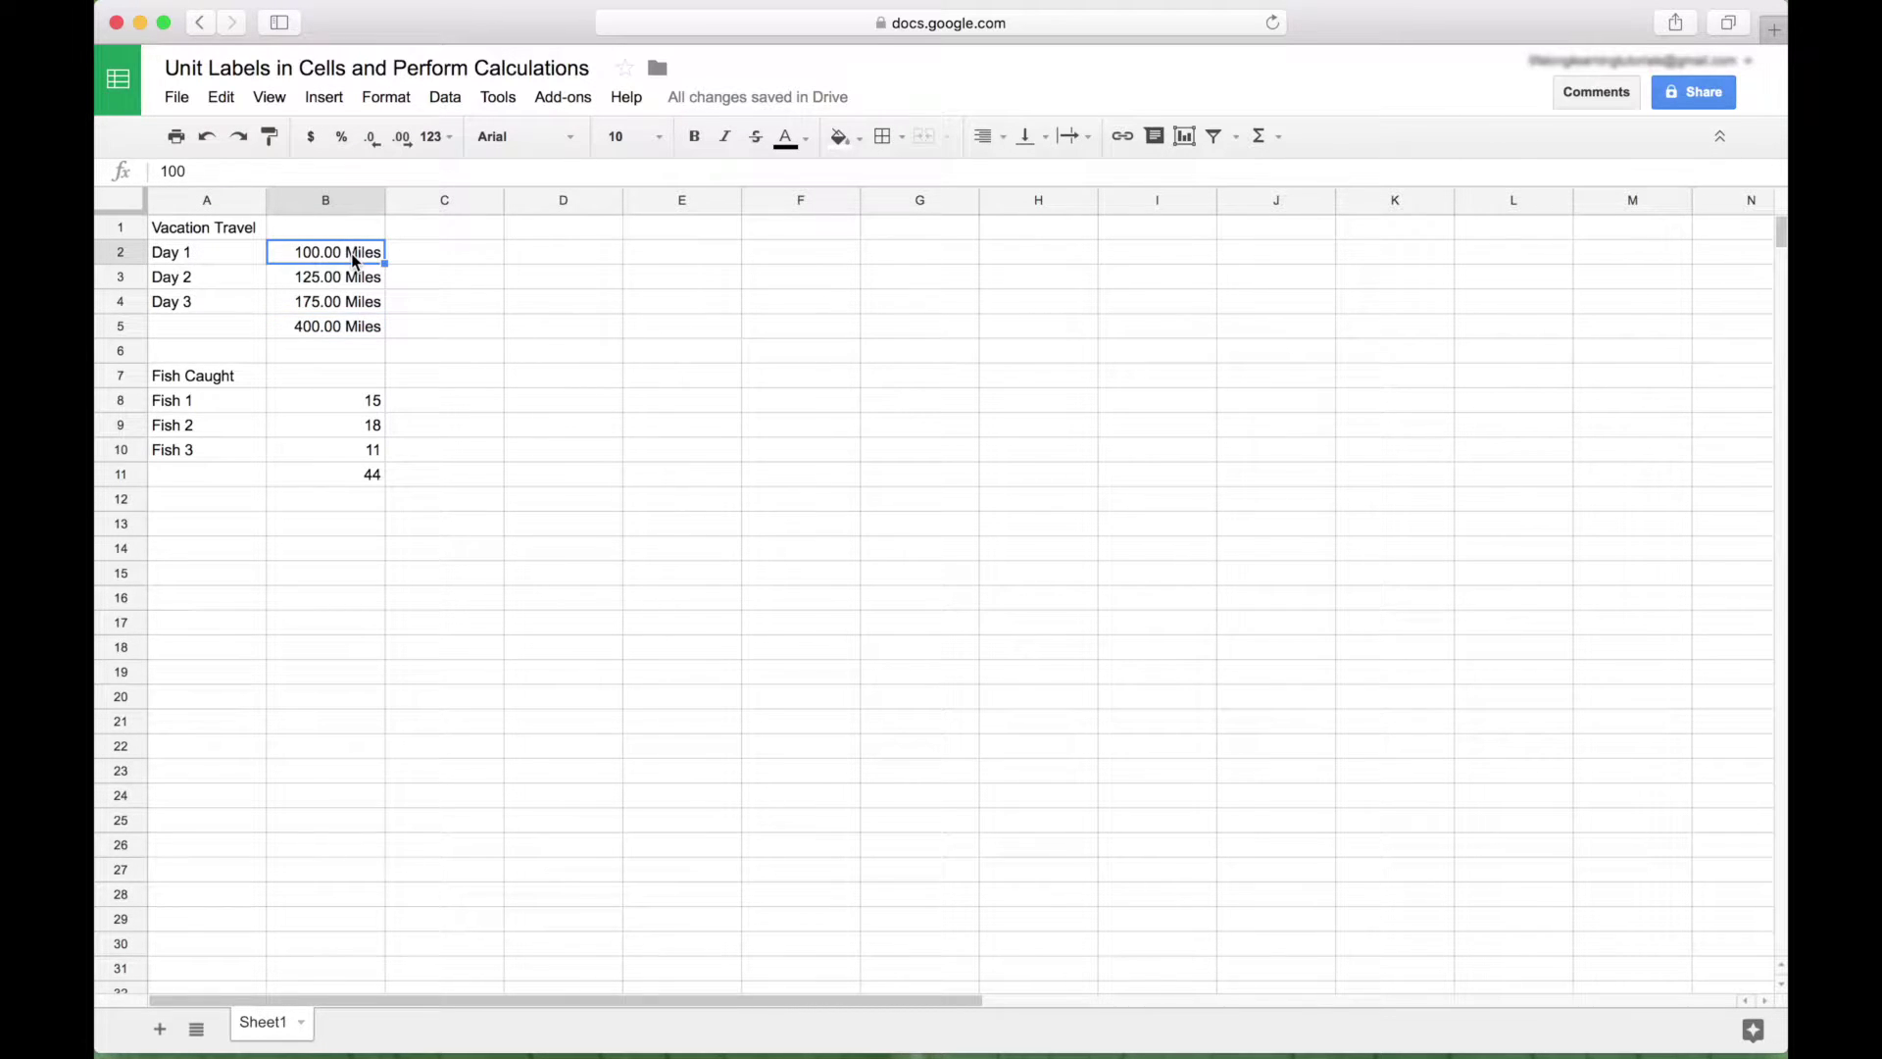
click(312, 279)
click(306, 310)
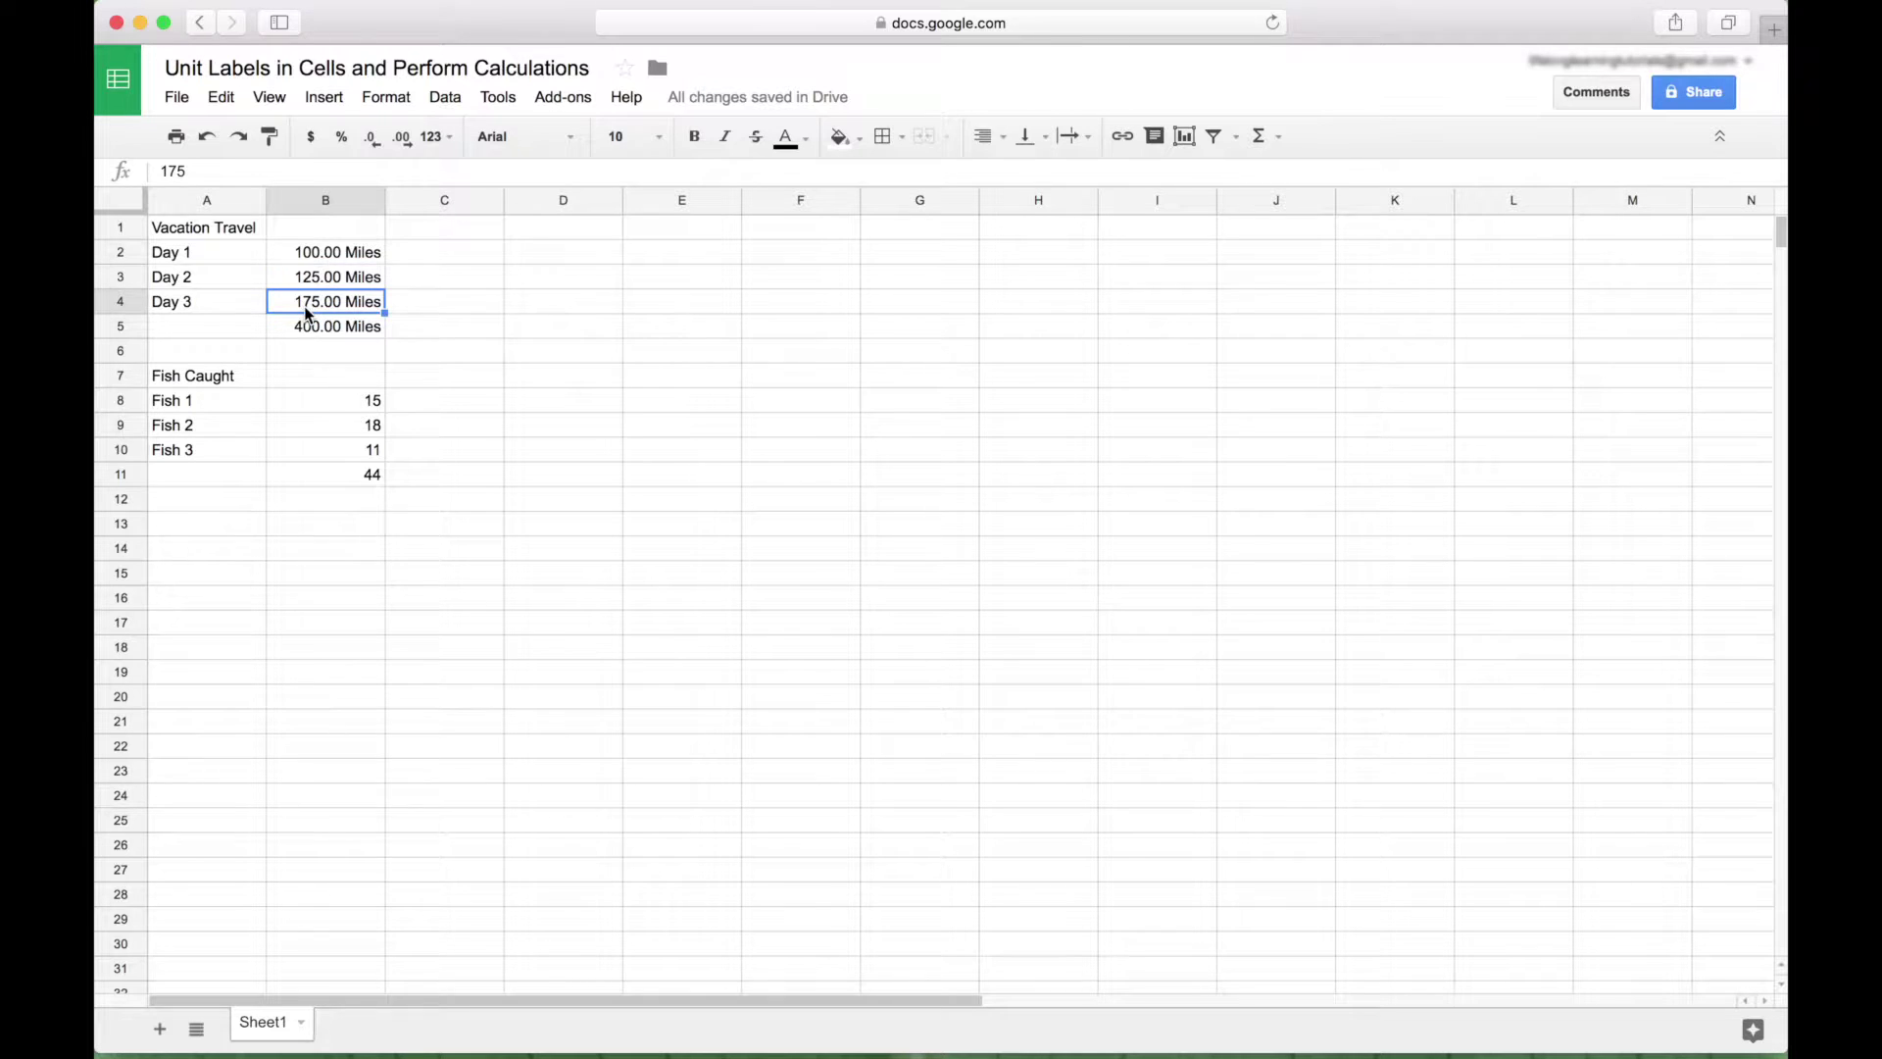
click(316, 255)
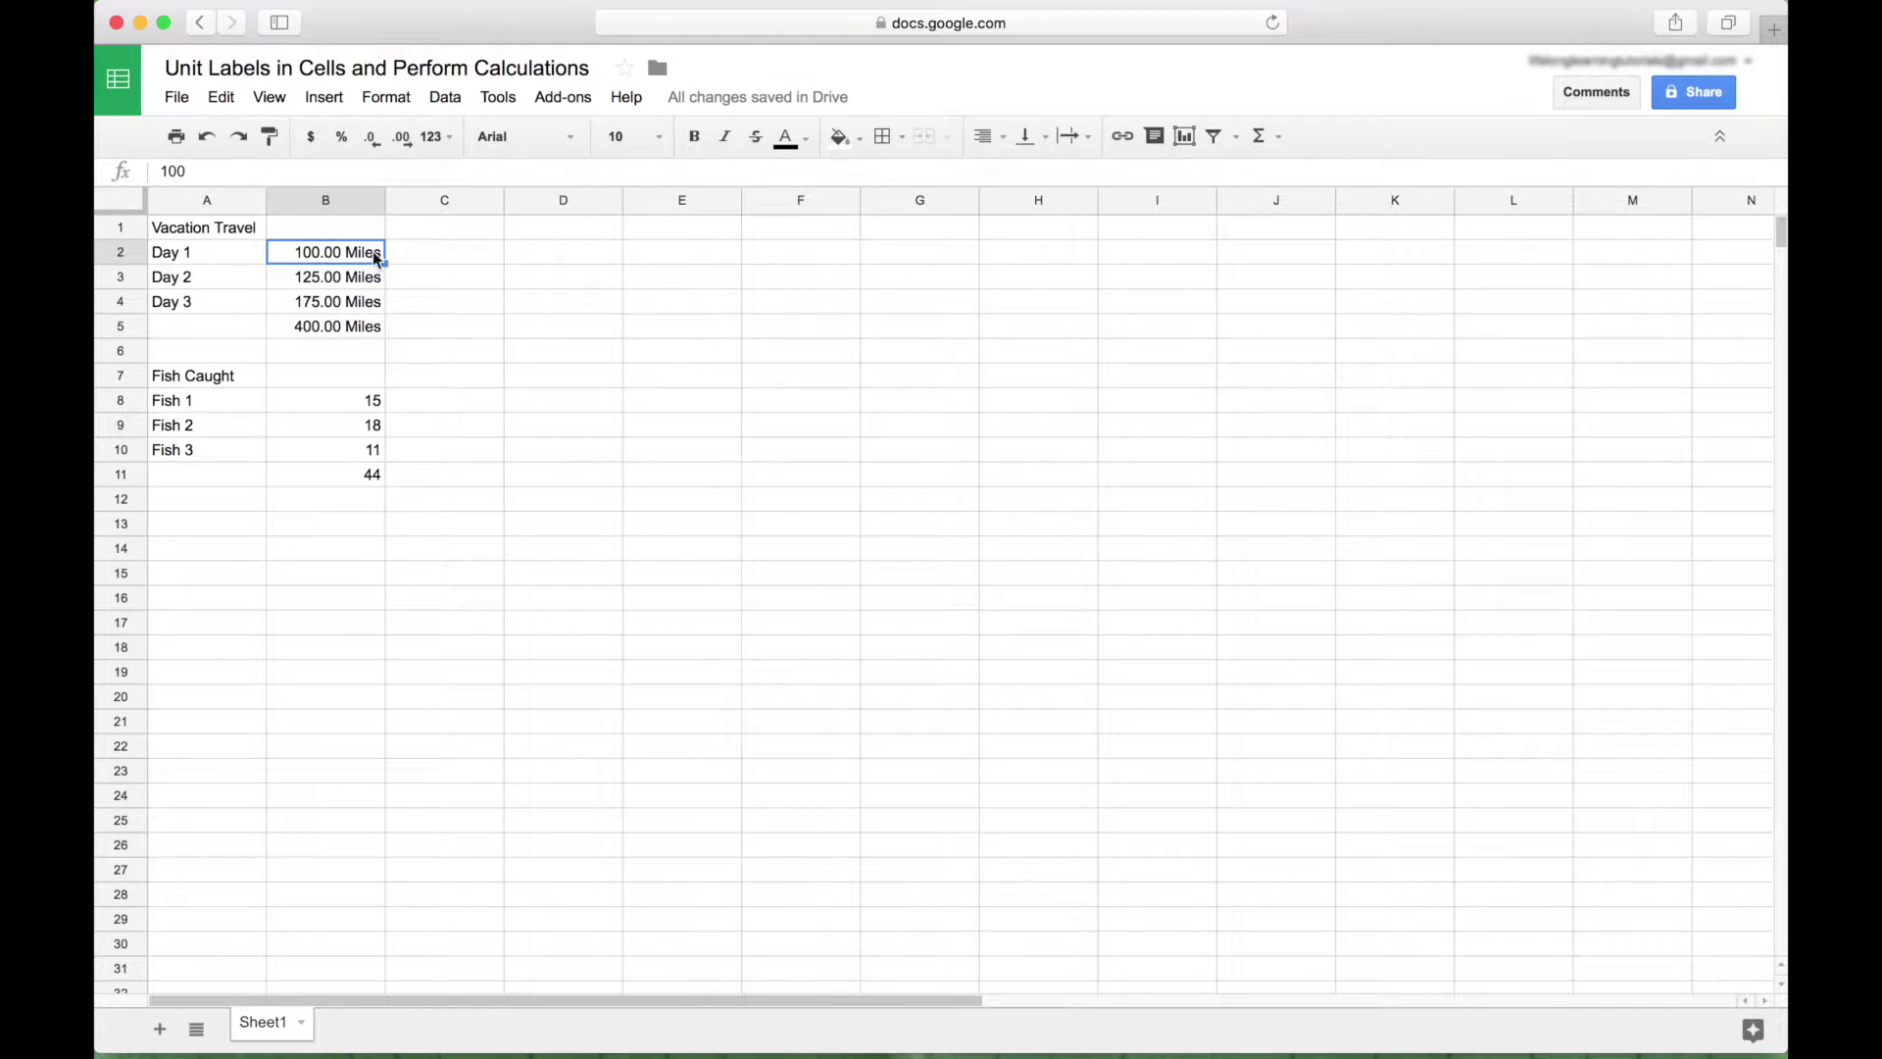
- Enter "100 miles" directly in cell C2 and compare its stored content with that of B2
click(475, 258)
text(100 )
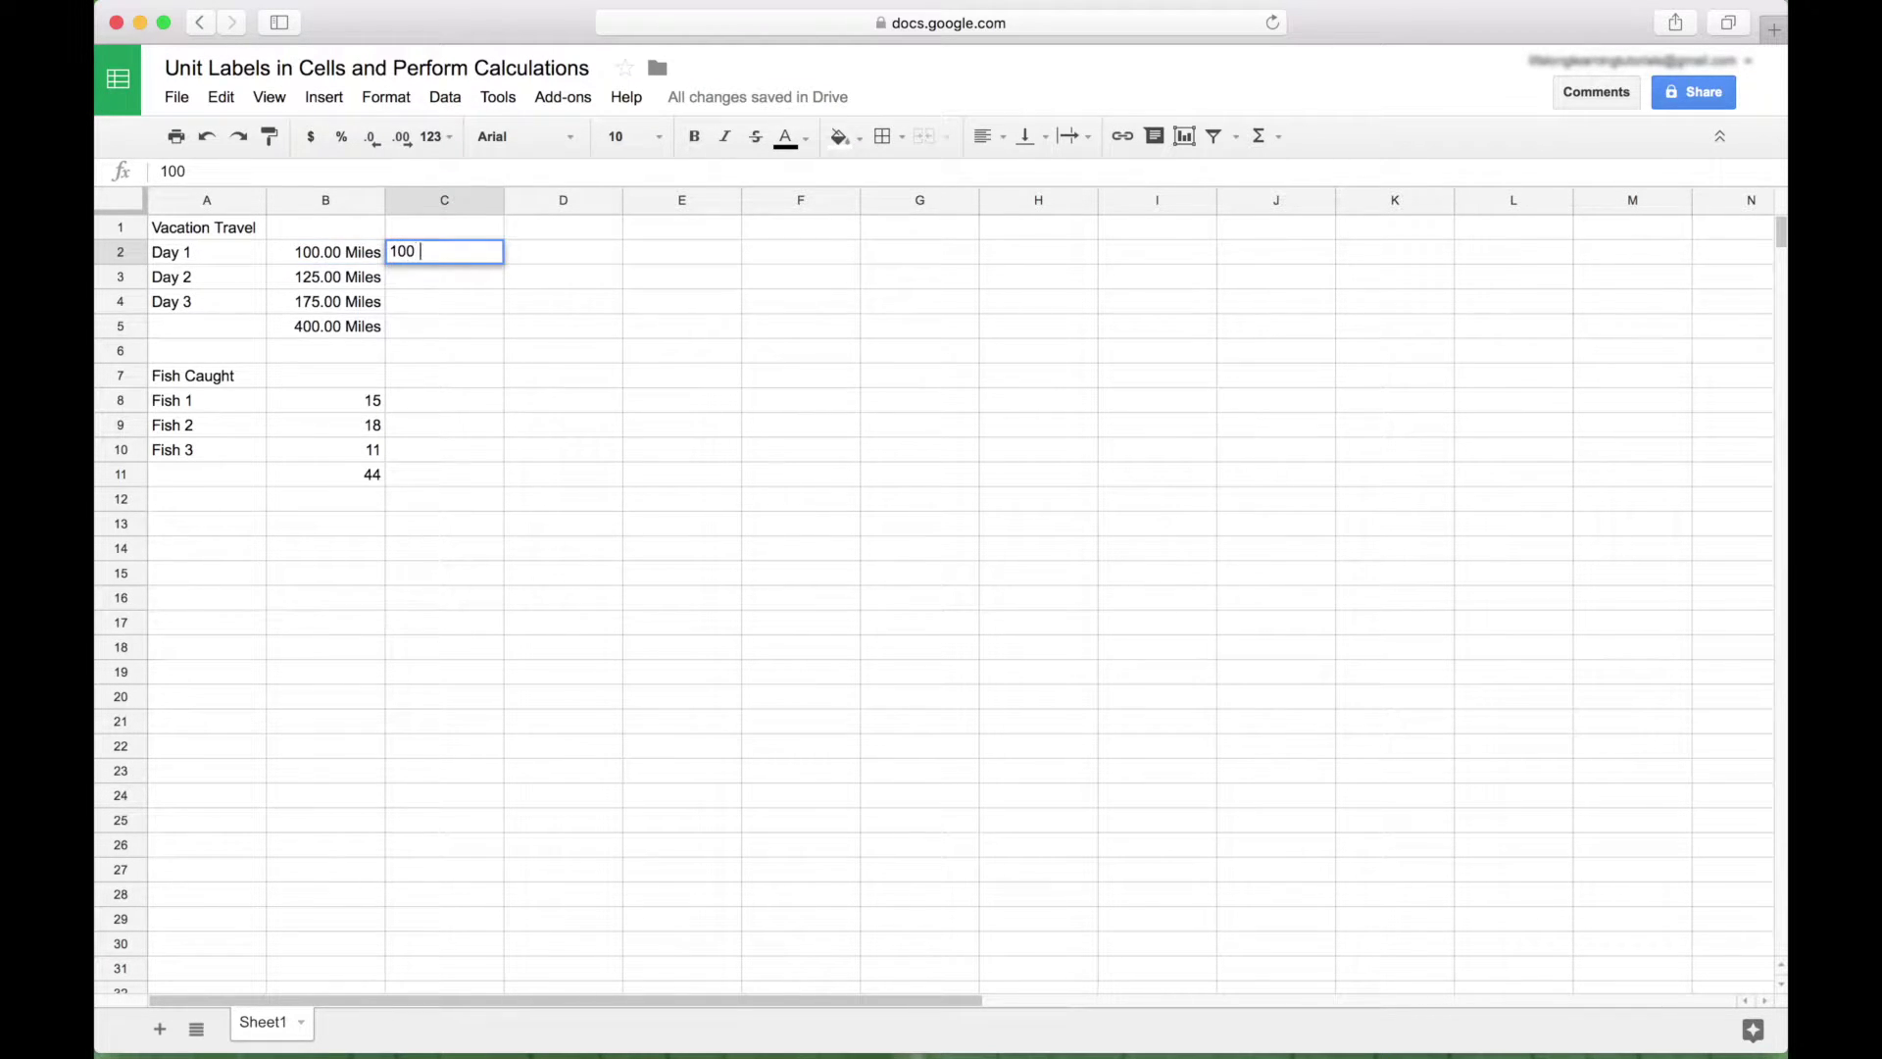
text(miles)
key(Return)
click(473, 253)
click(324, 255)
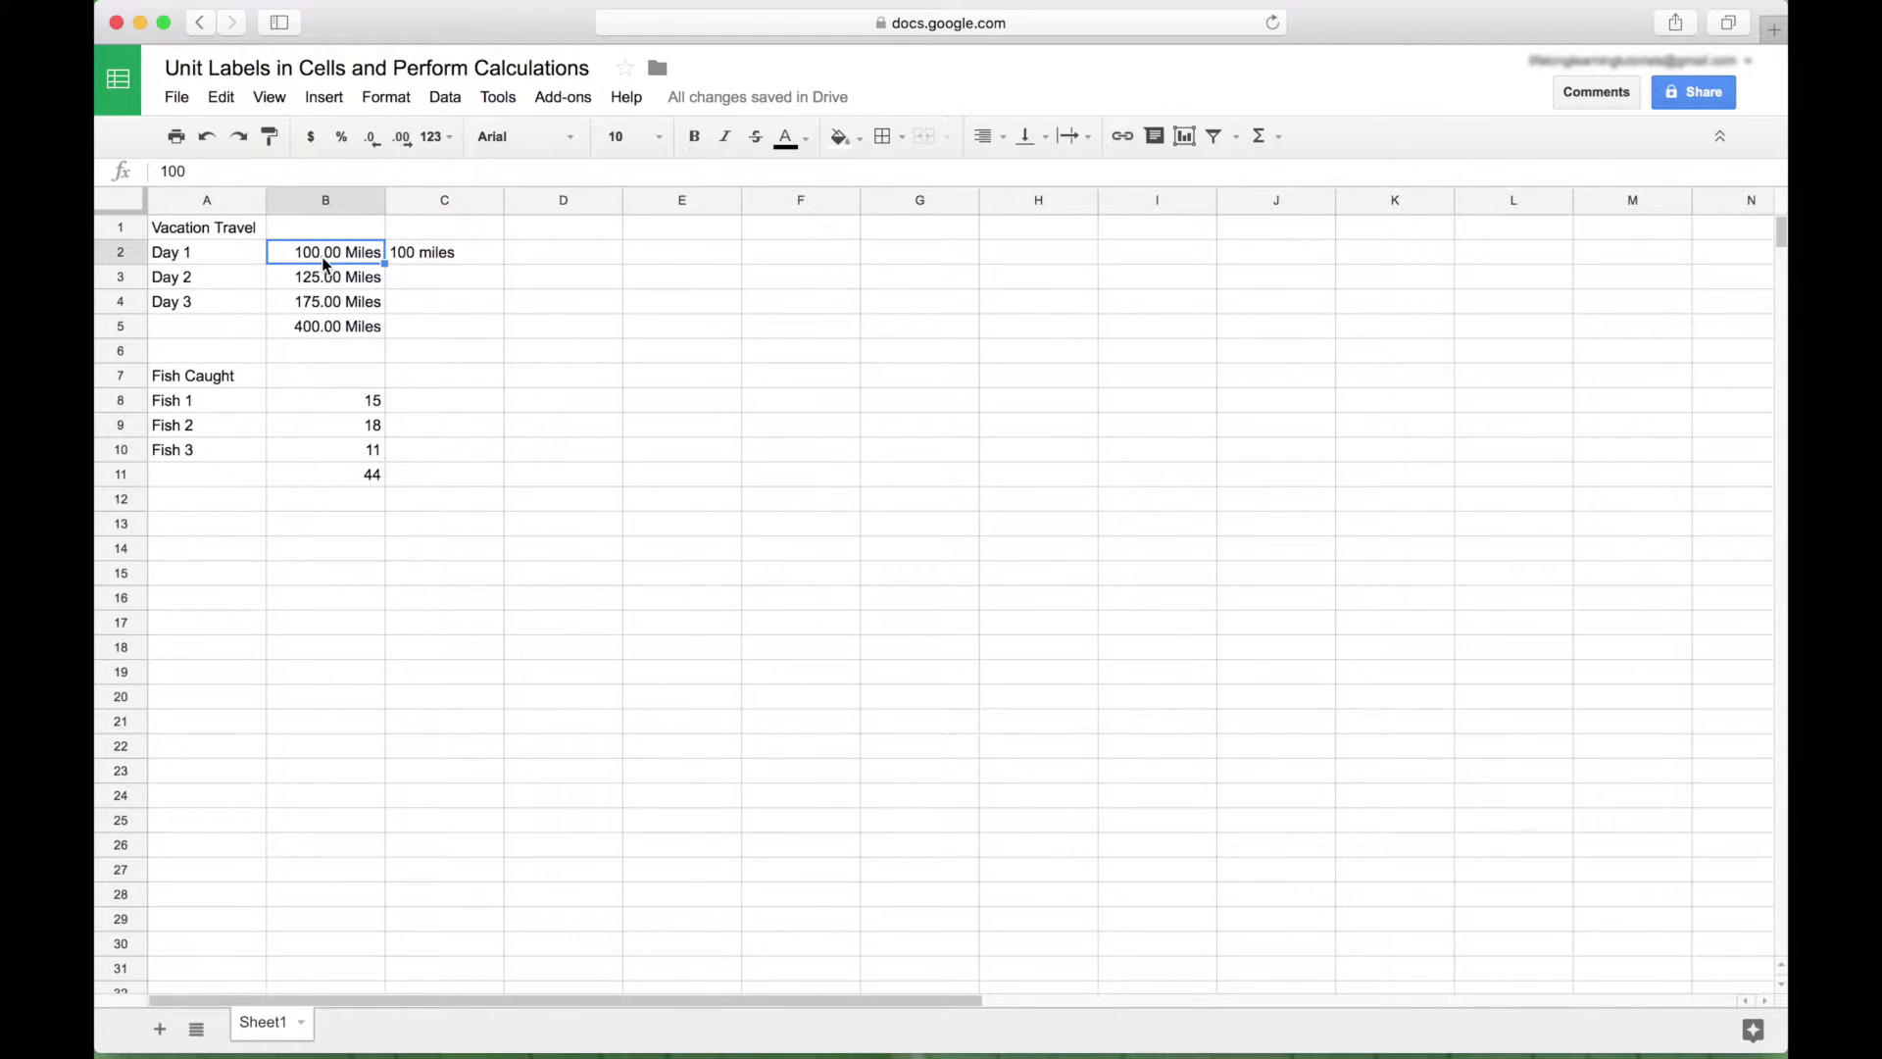
click(451, 257)
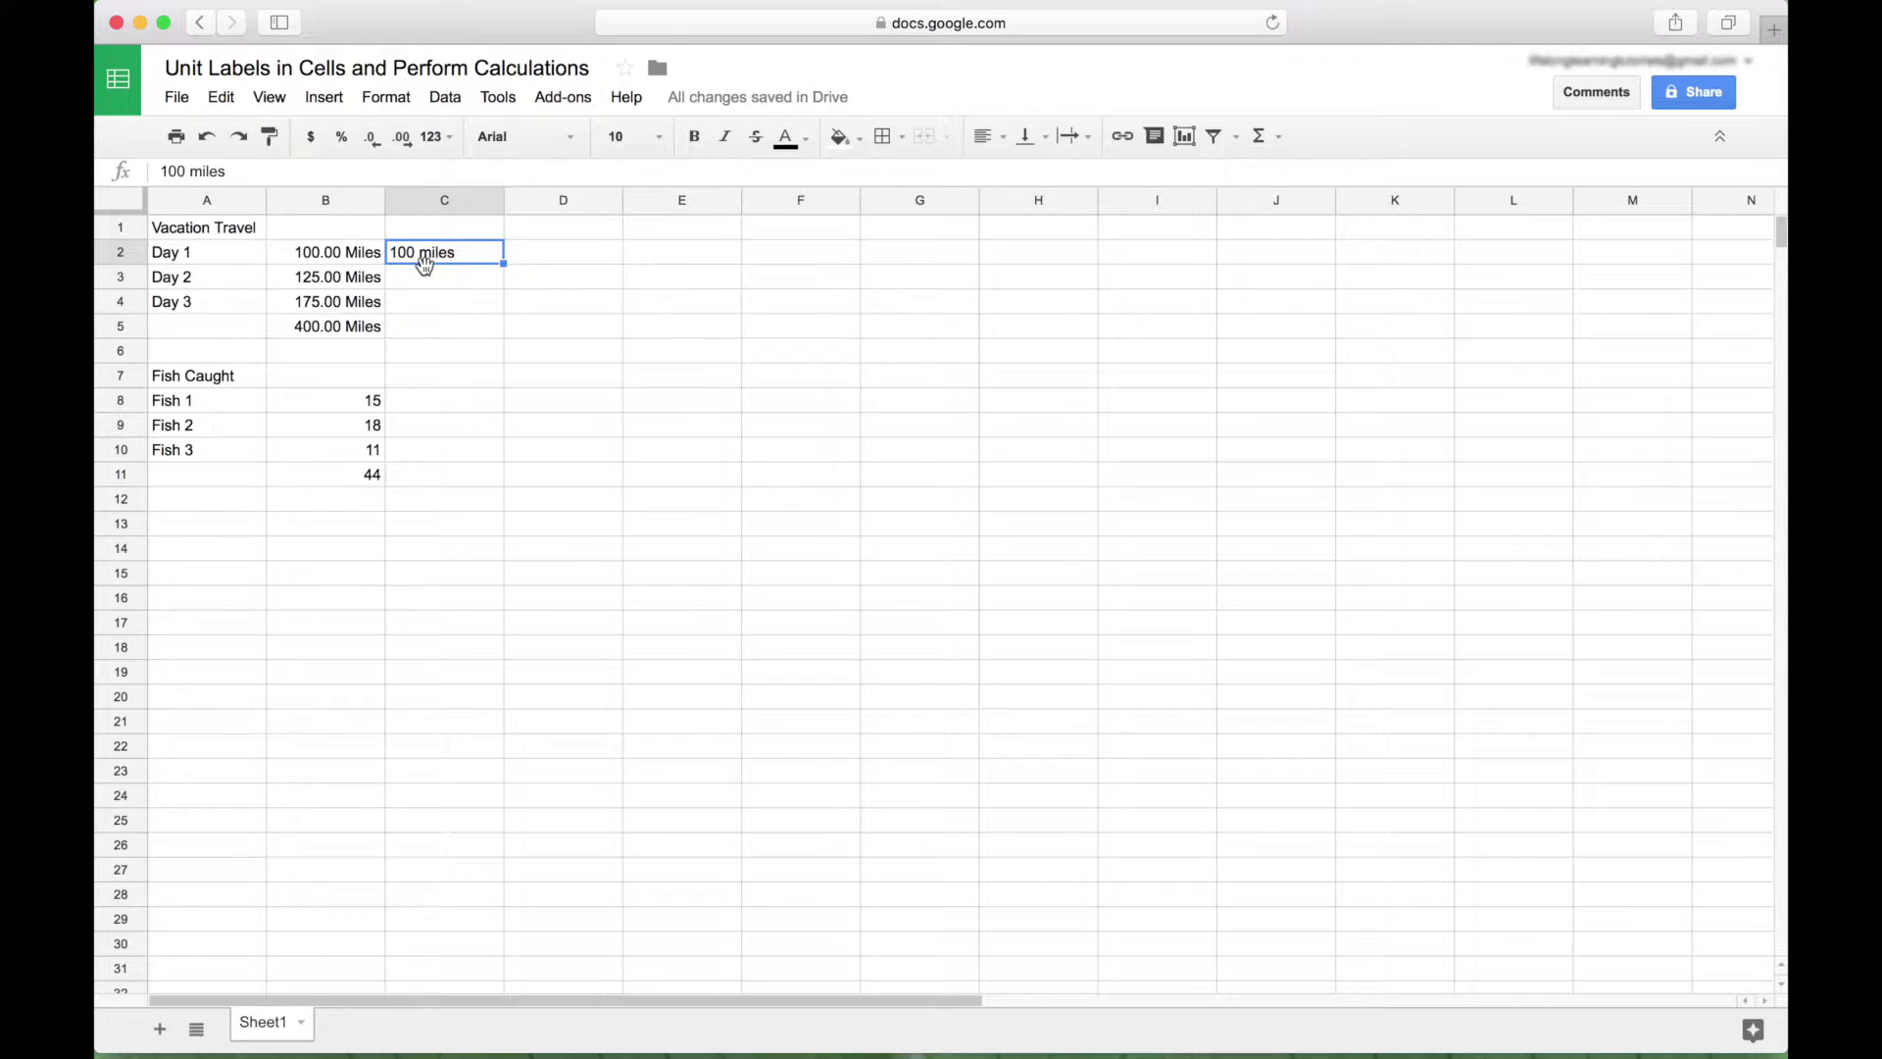
- Apply a custom 0.00 "Pounds" number format to the fish values and total in B8:B11, and inspect the total in B11
drag(323, 400, 324, 475)
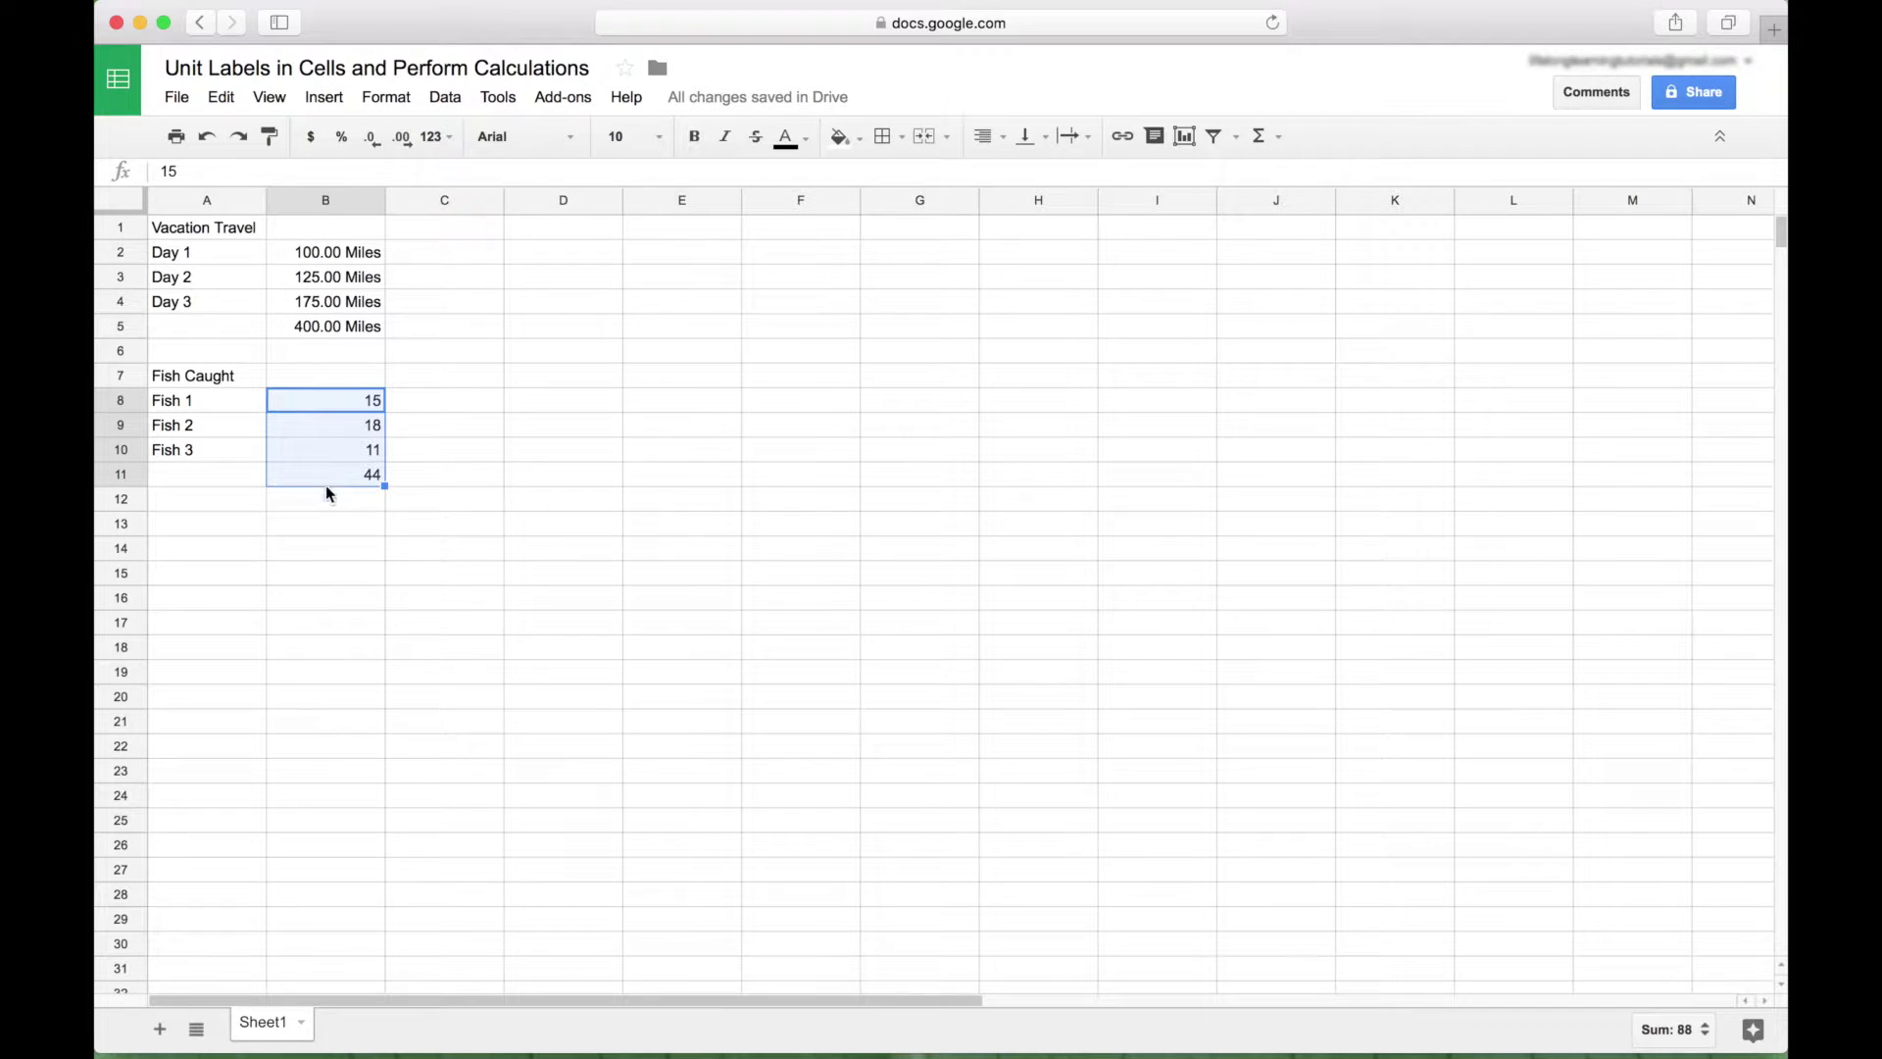
click(388, 98)
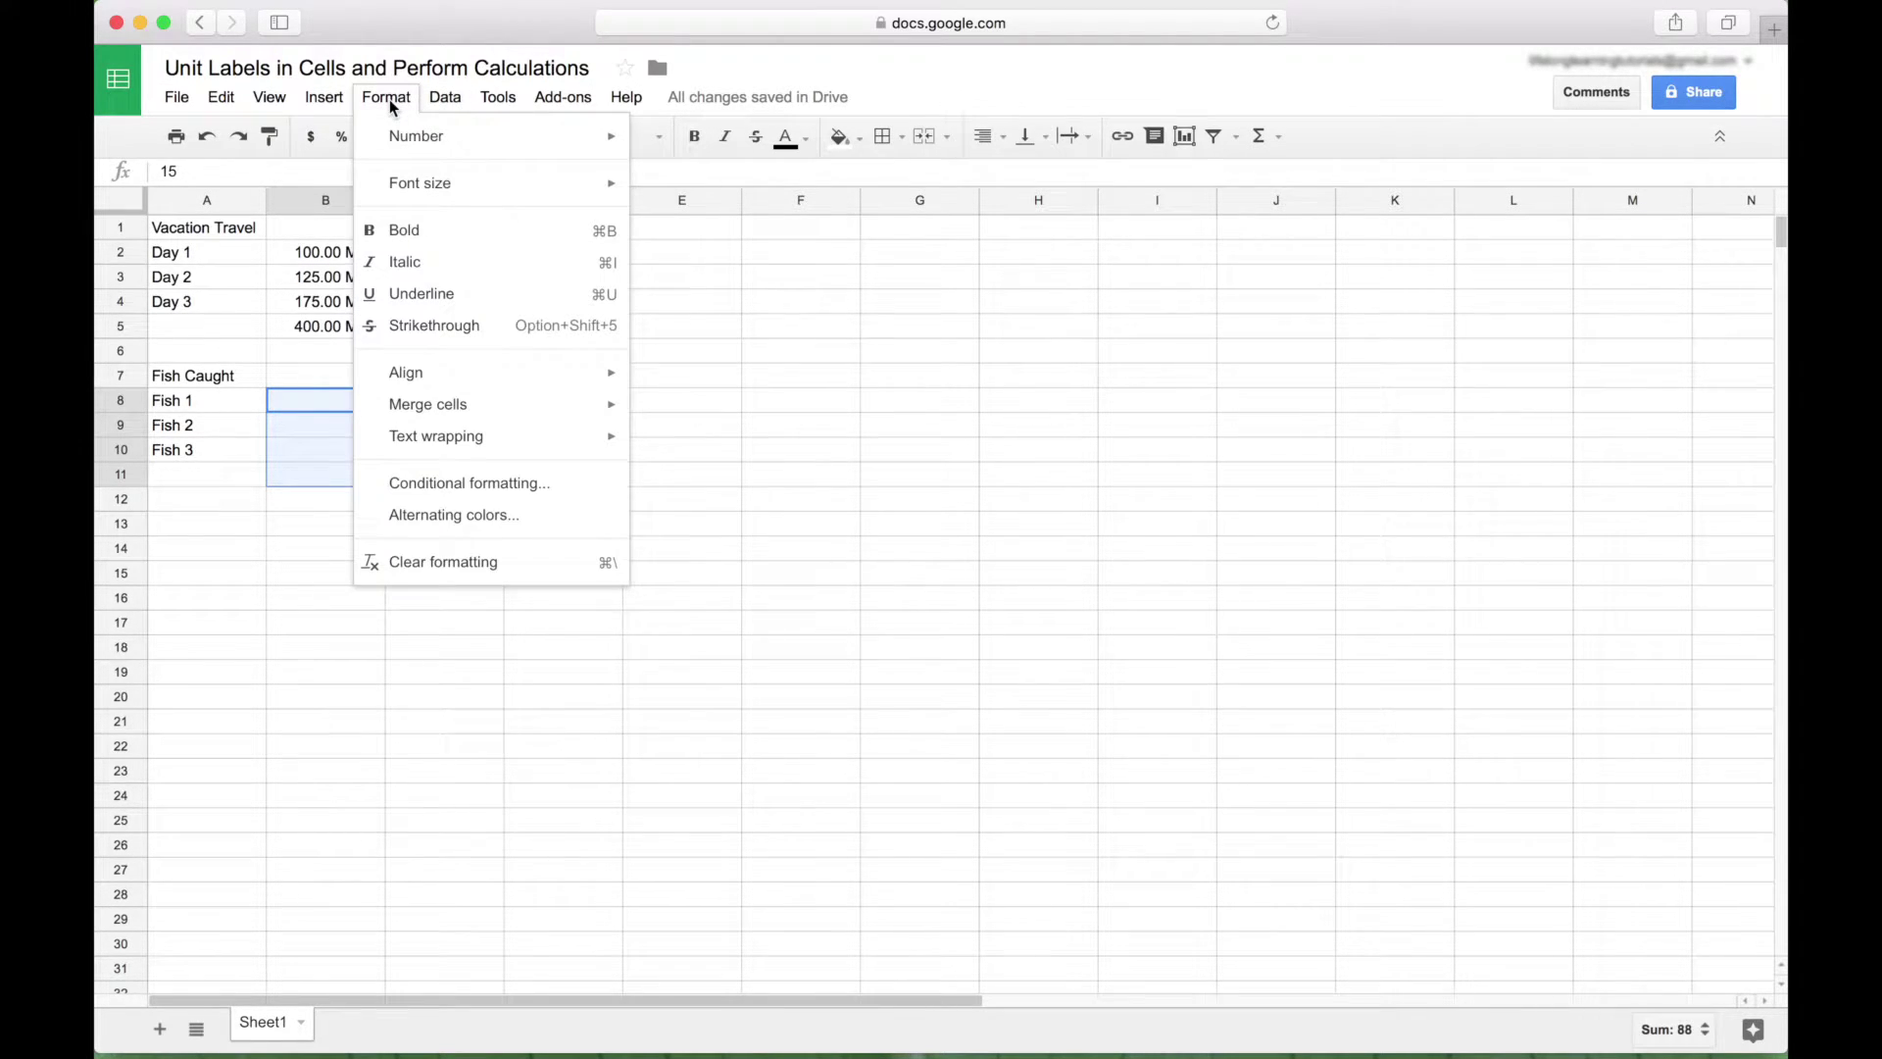
mouse_move(461, 135)
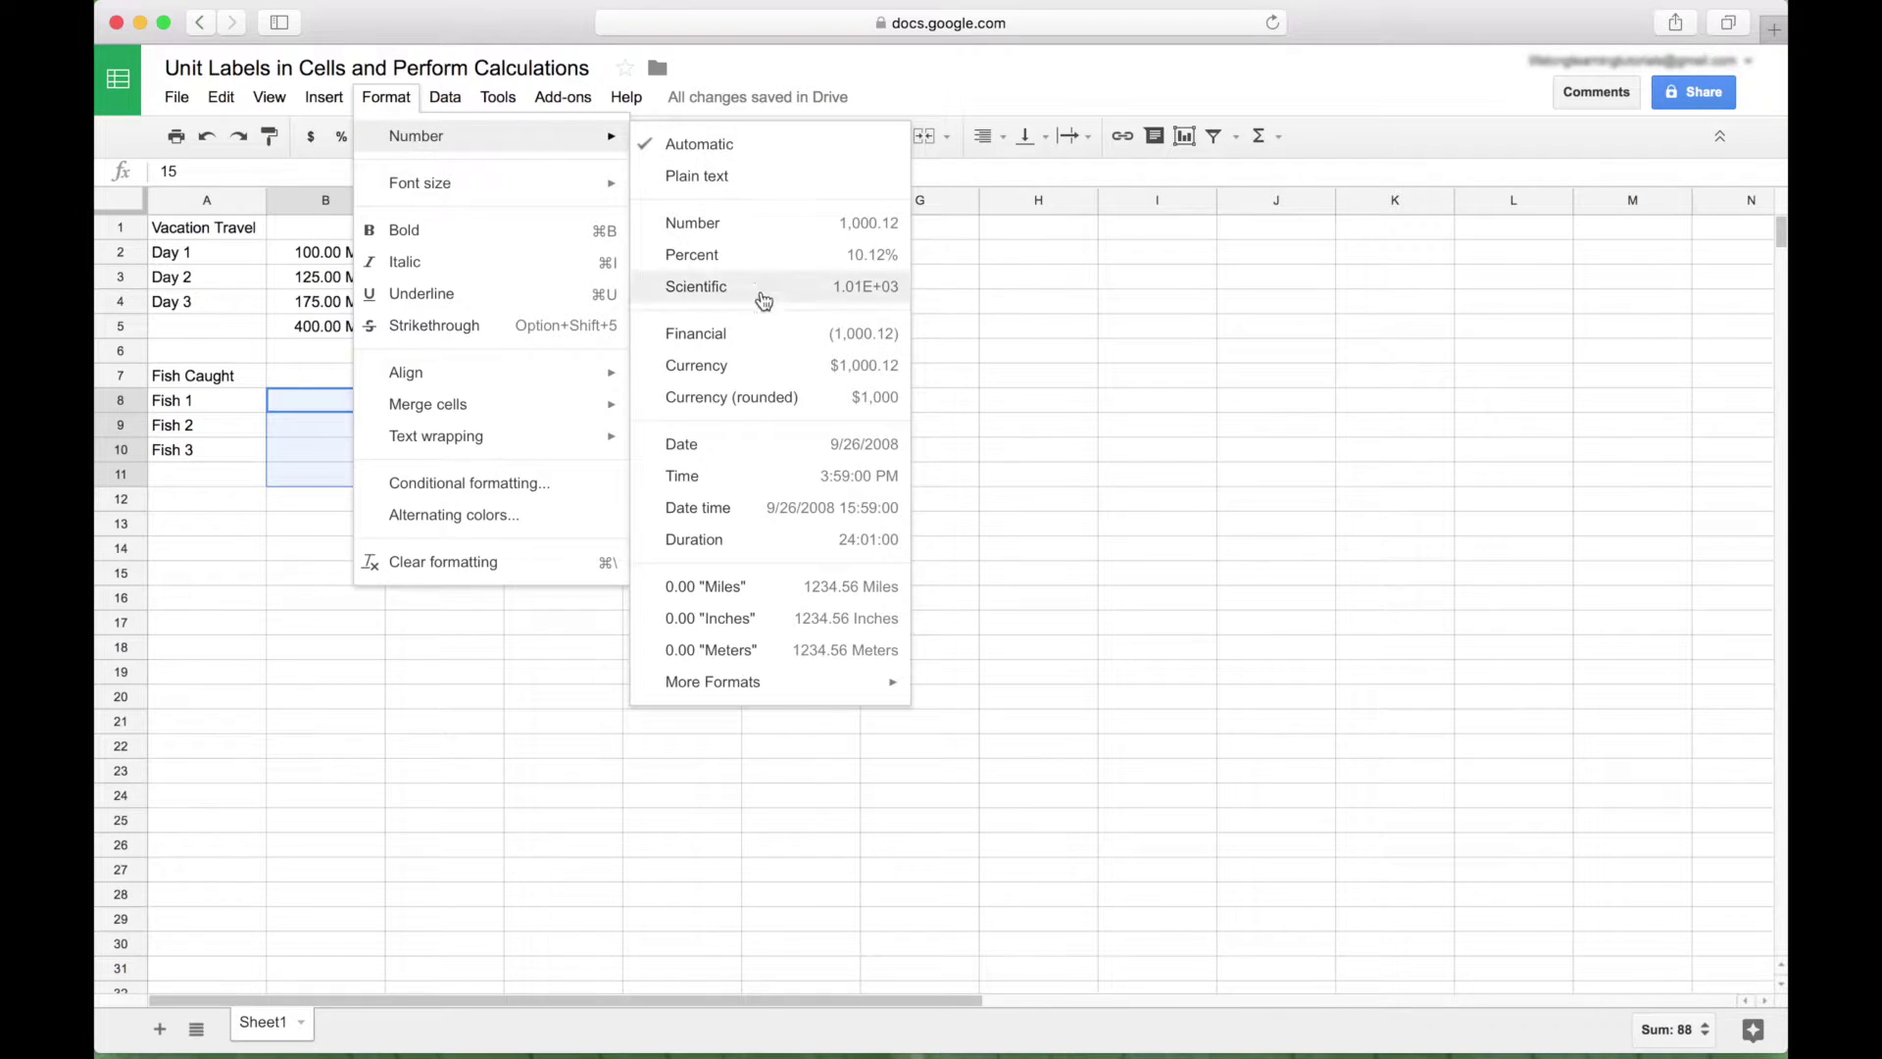
mouse_move(760, 684)
click(1088, 754)
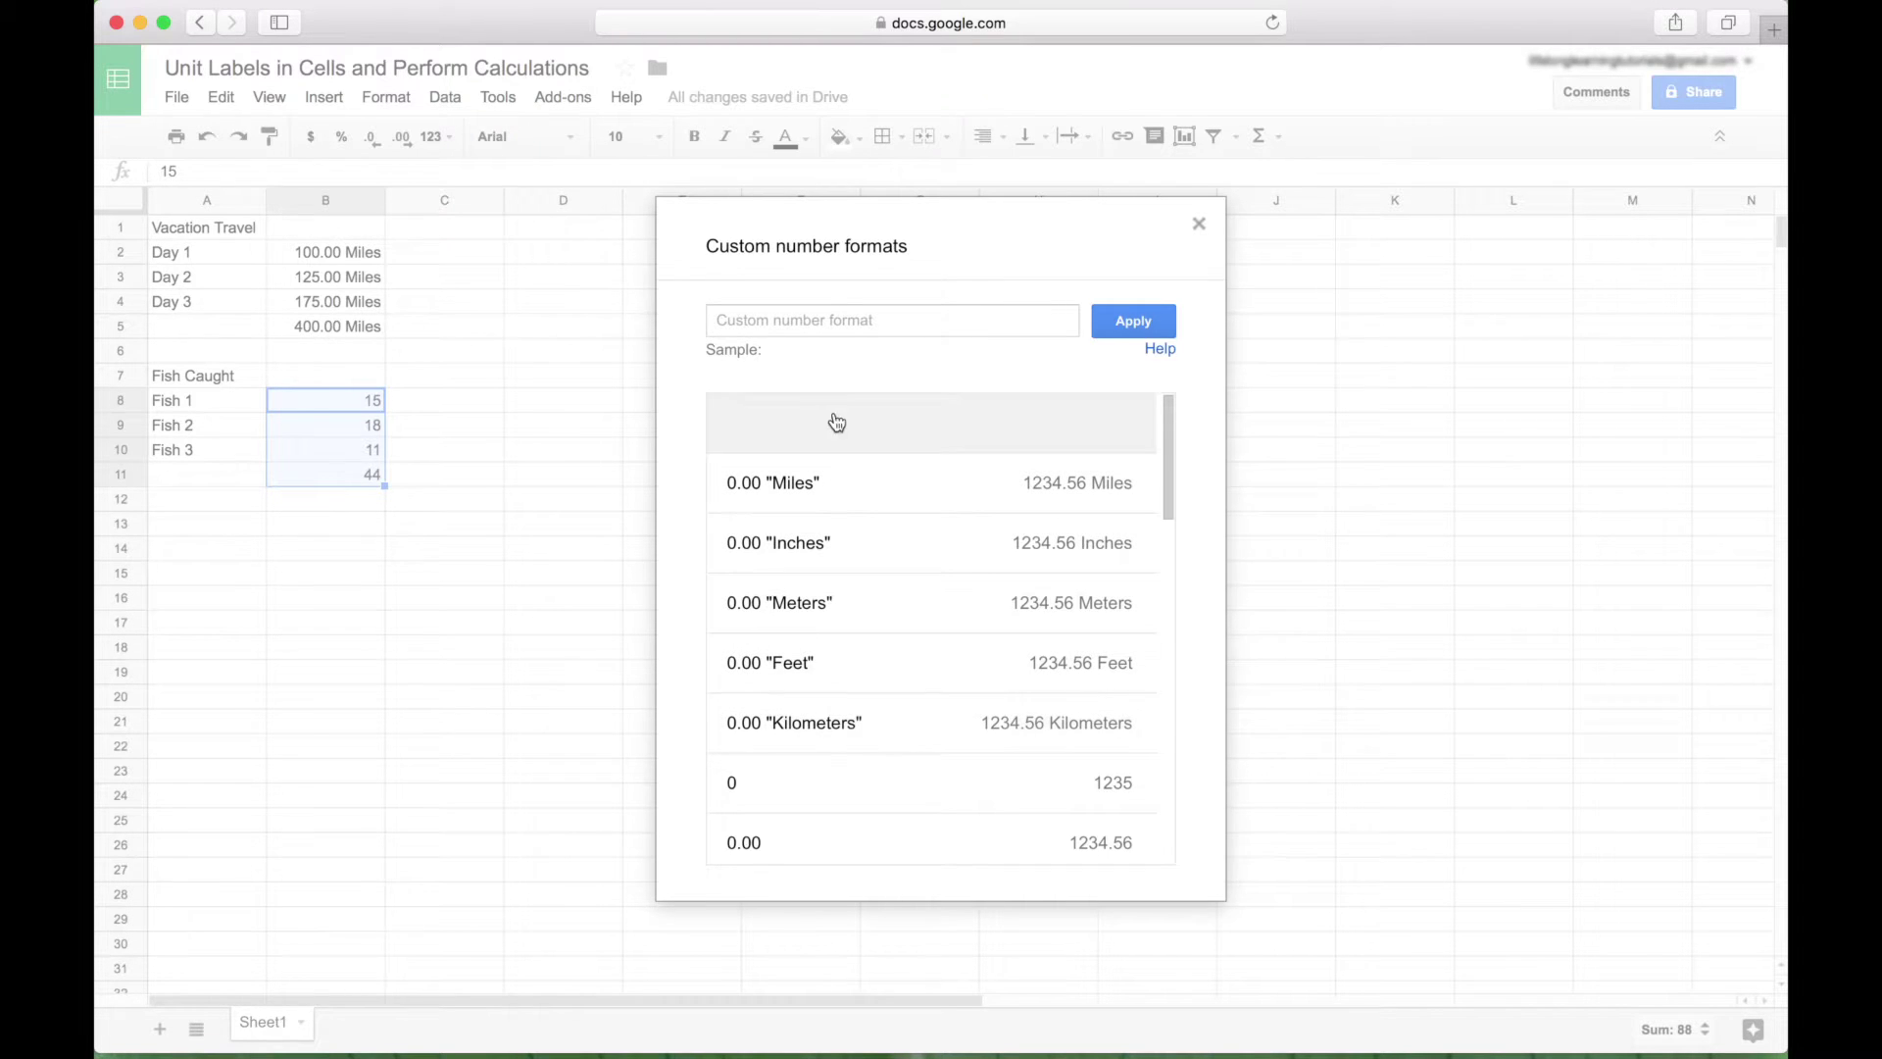
click(806, 323)
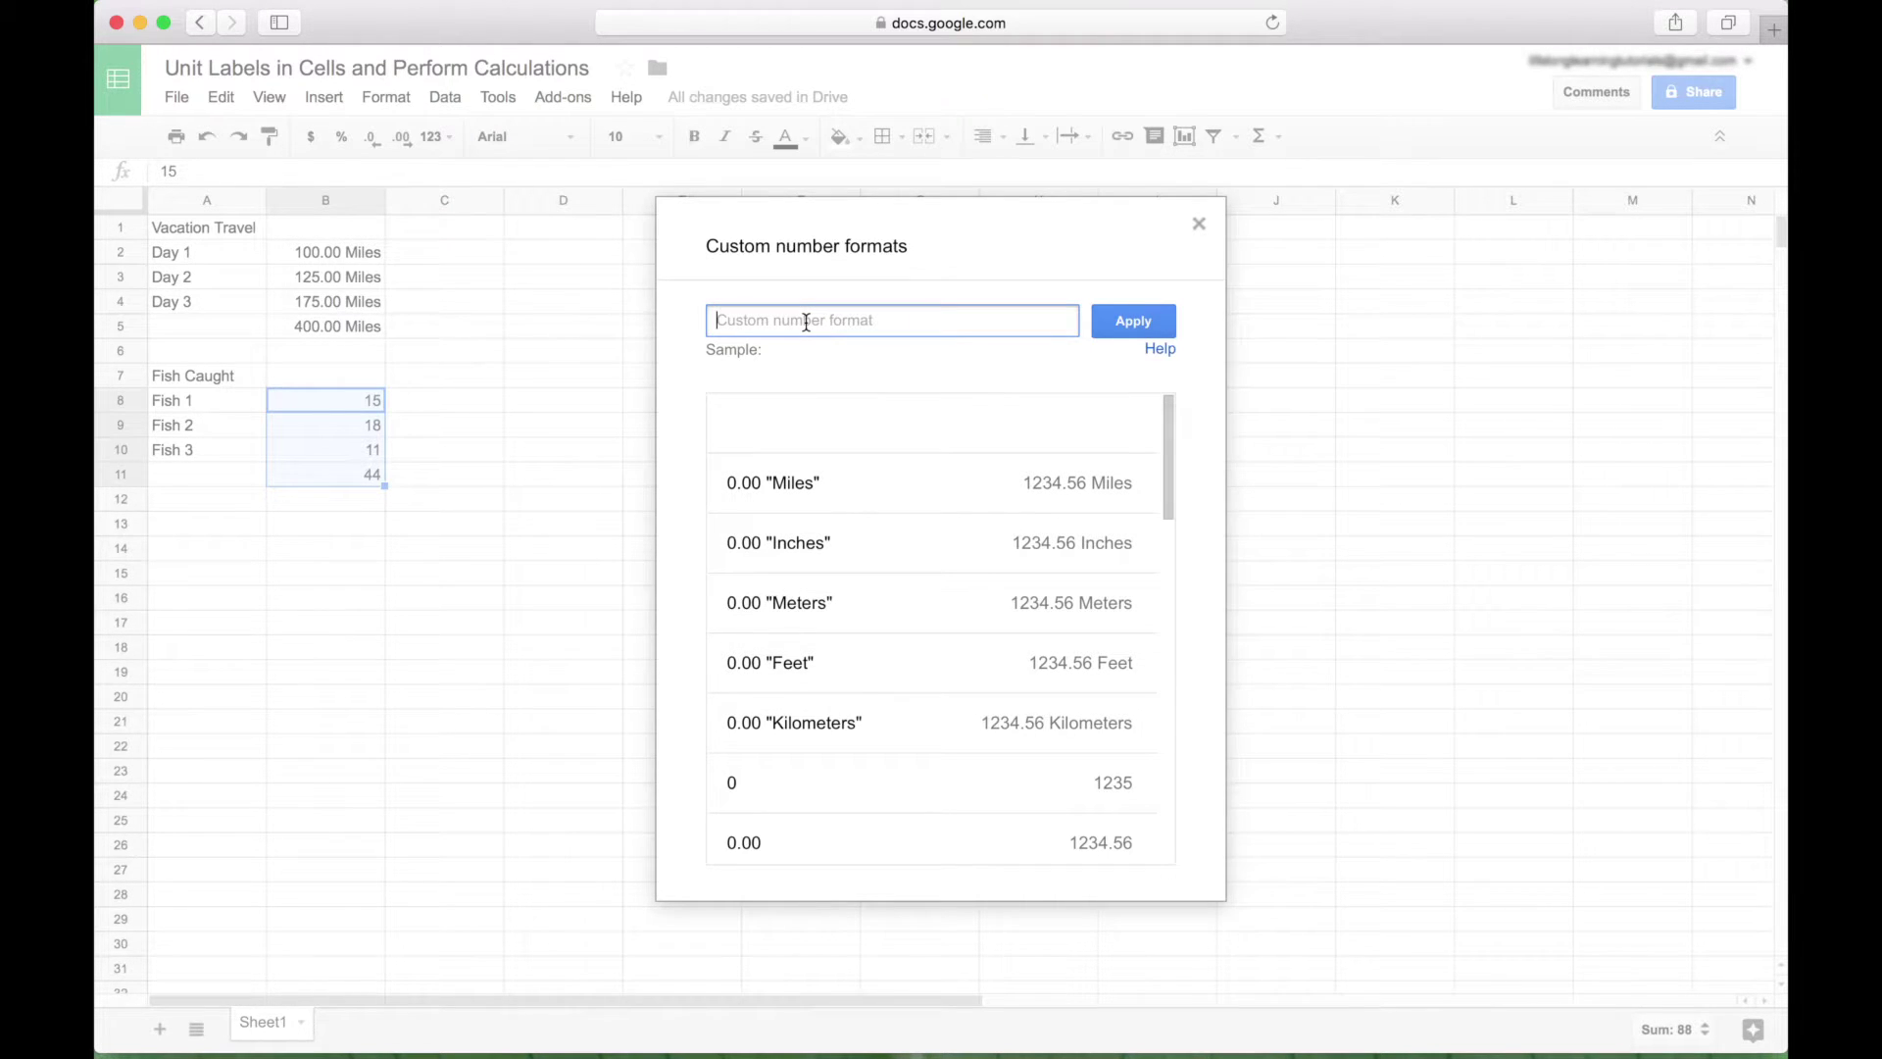
text(0.00 "Pounds")
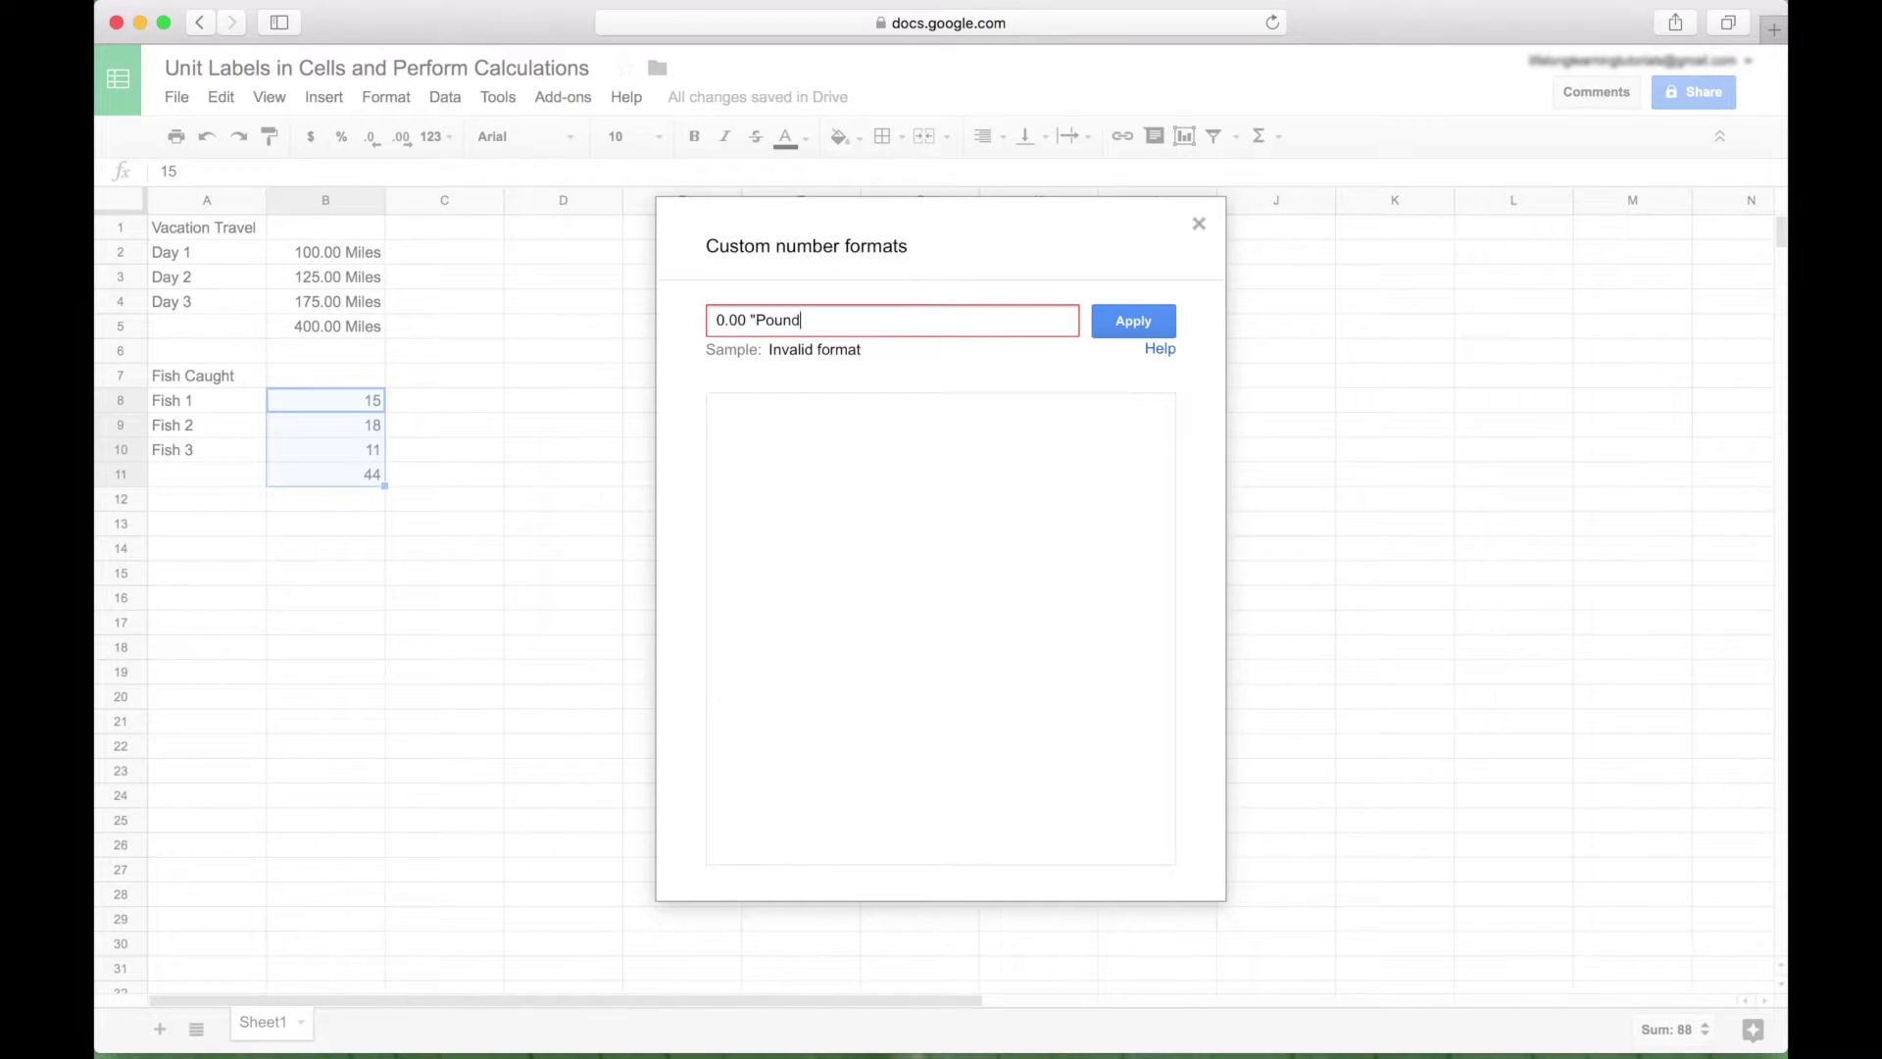
click(1123, 323)
click(444, 548)
click(329, 474)
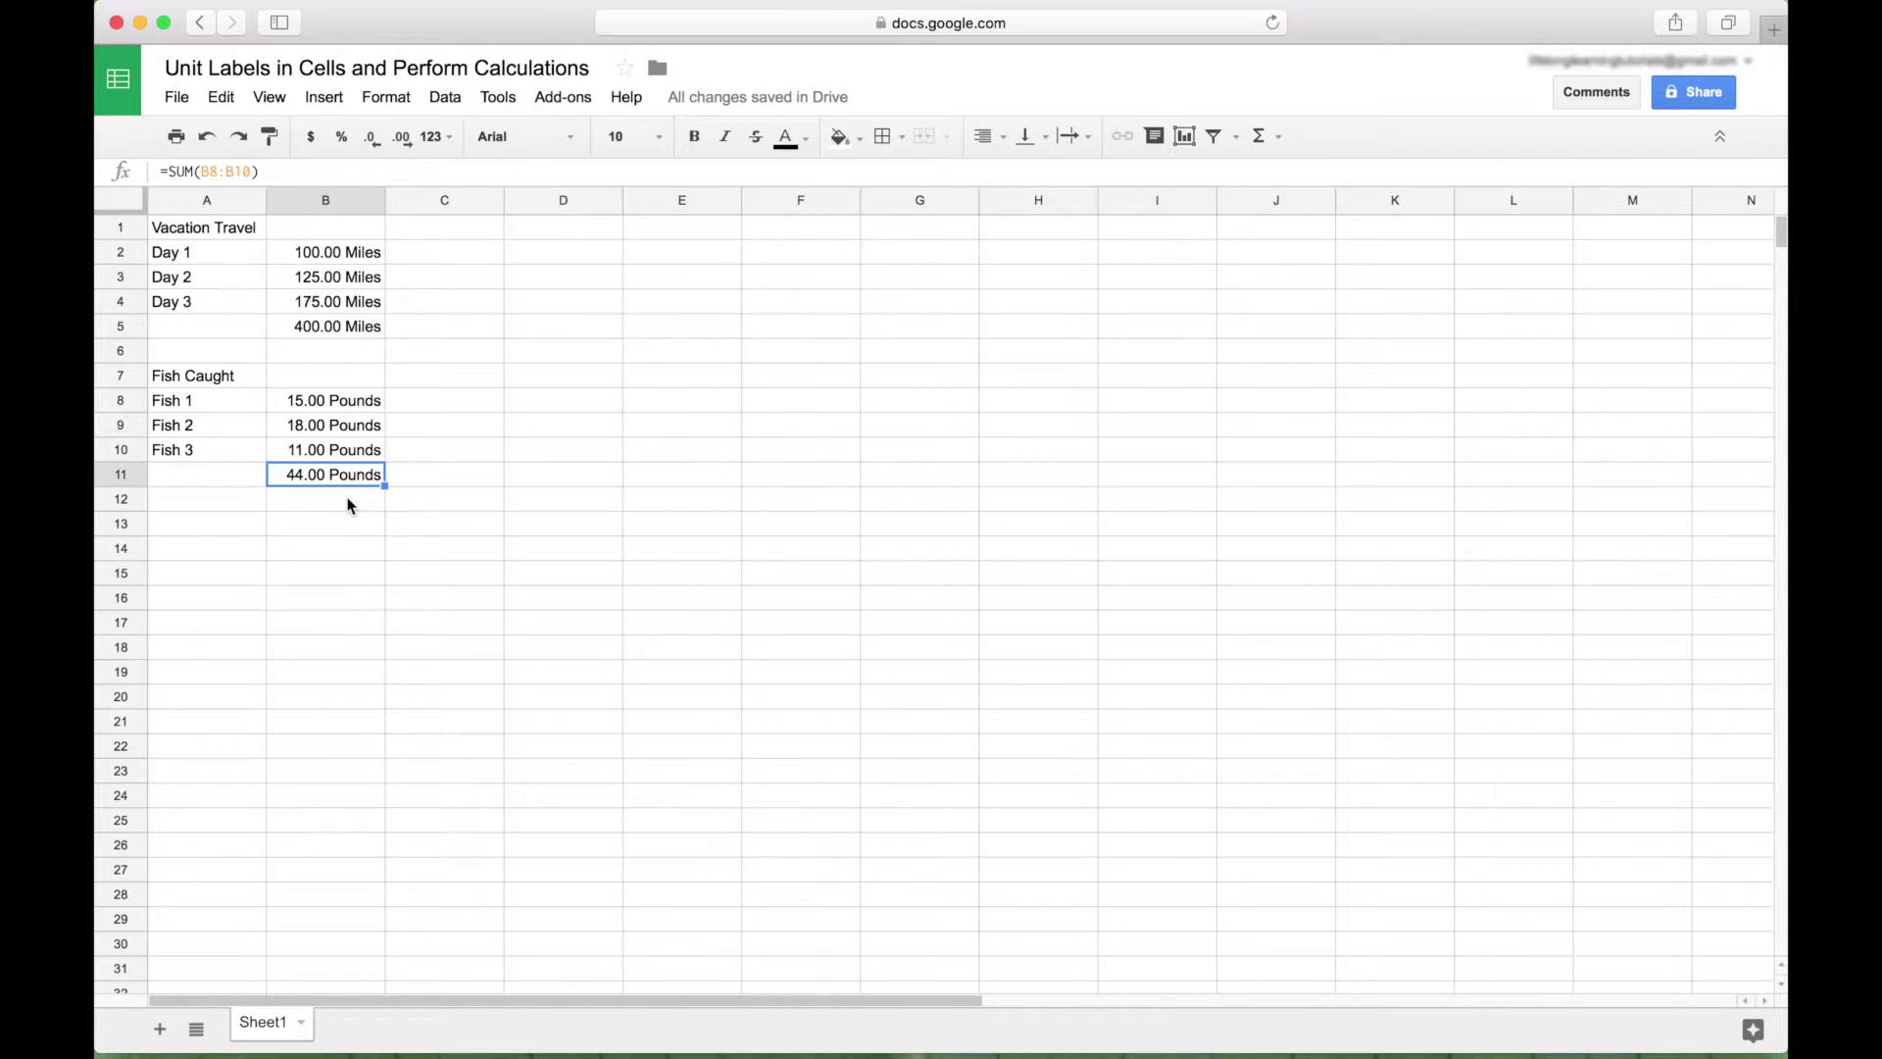
- Review the number and label parts of the custom number format on B8 and reapply 0.00 "Pounds"
click(338, 404)
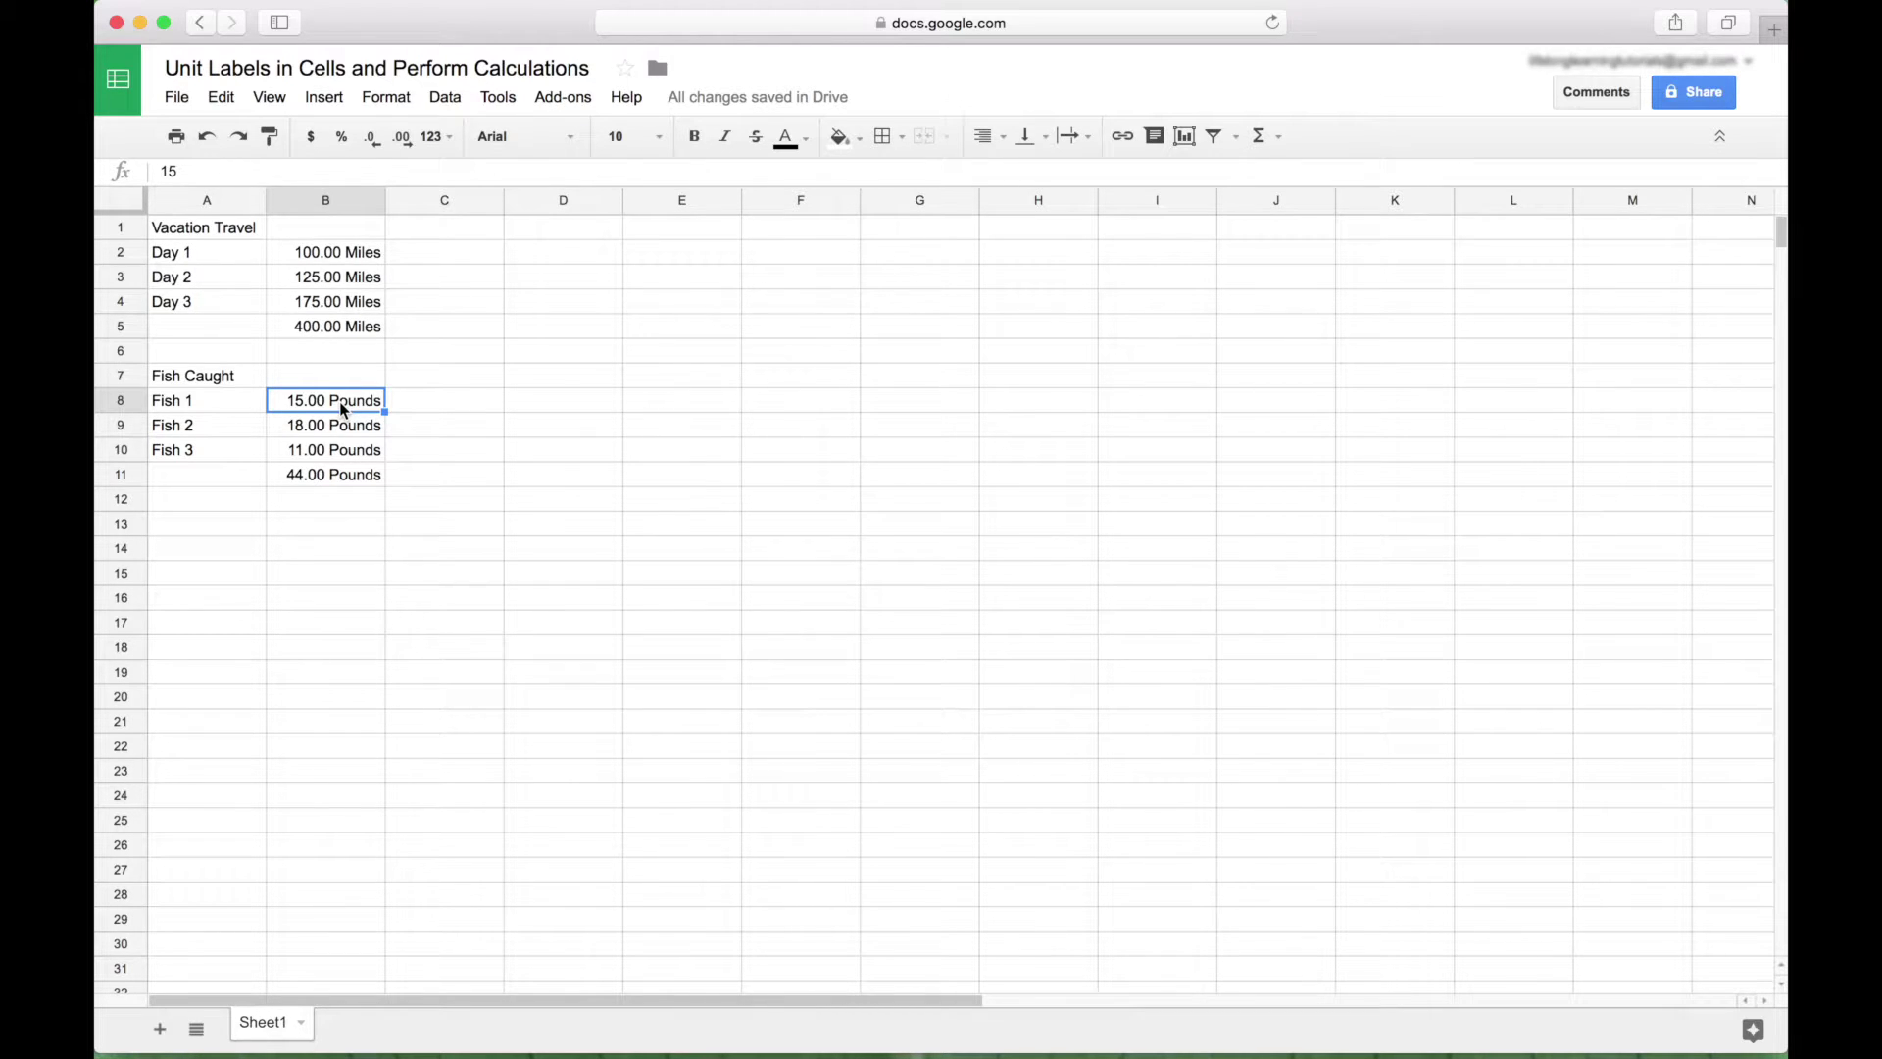
click(386, 99)
mouse_move(399, 140)
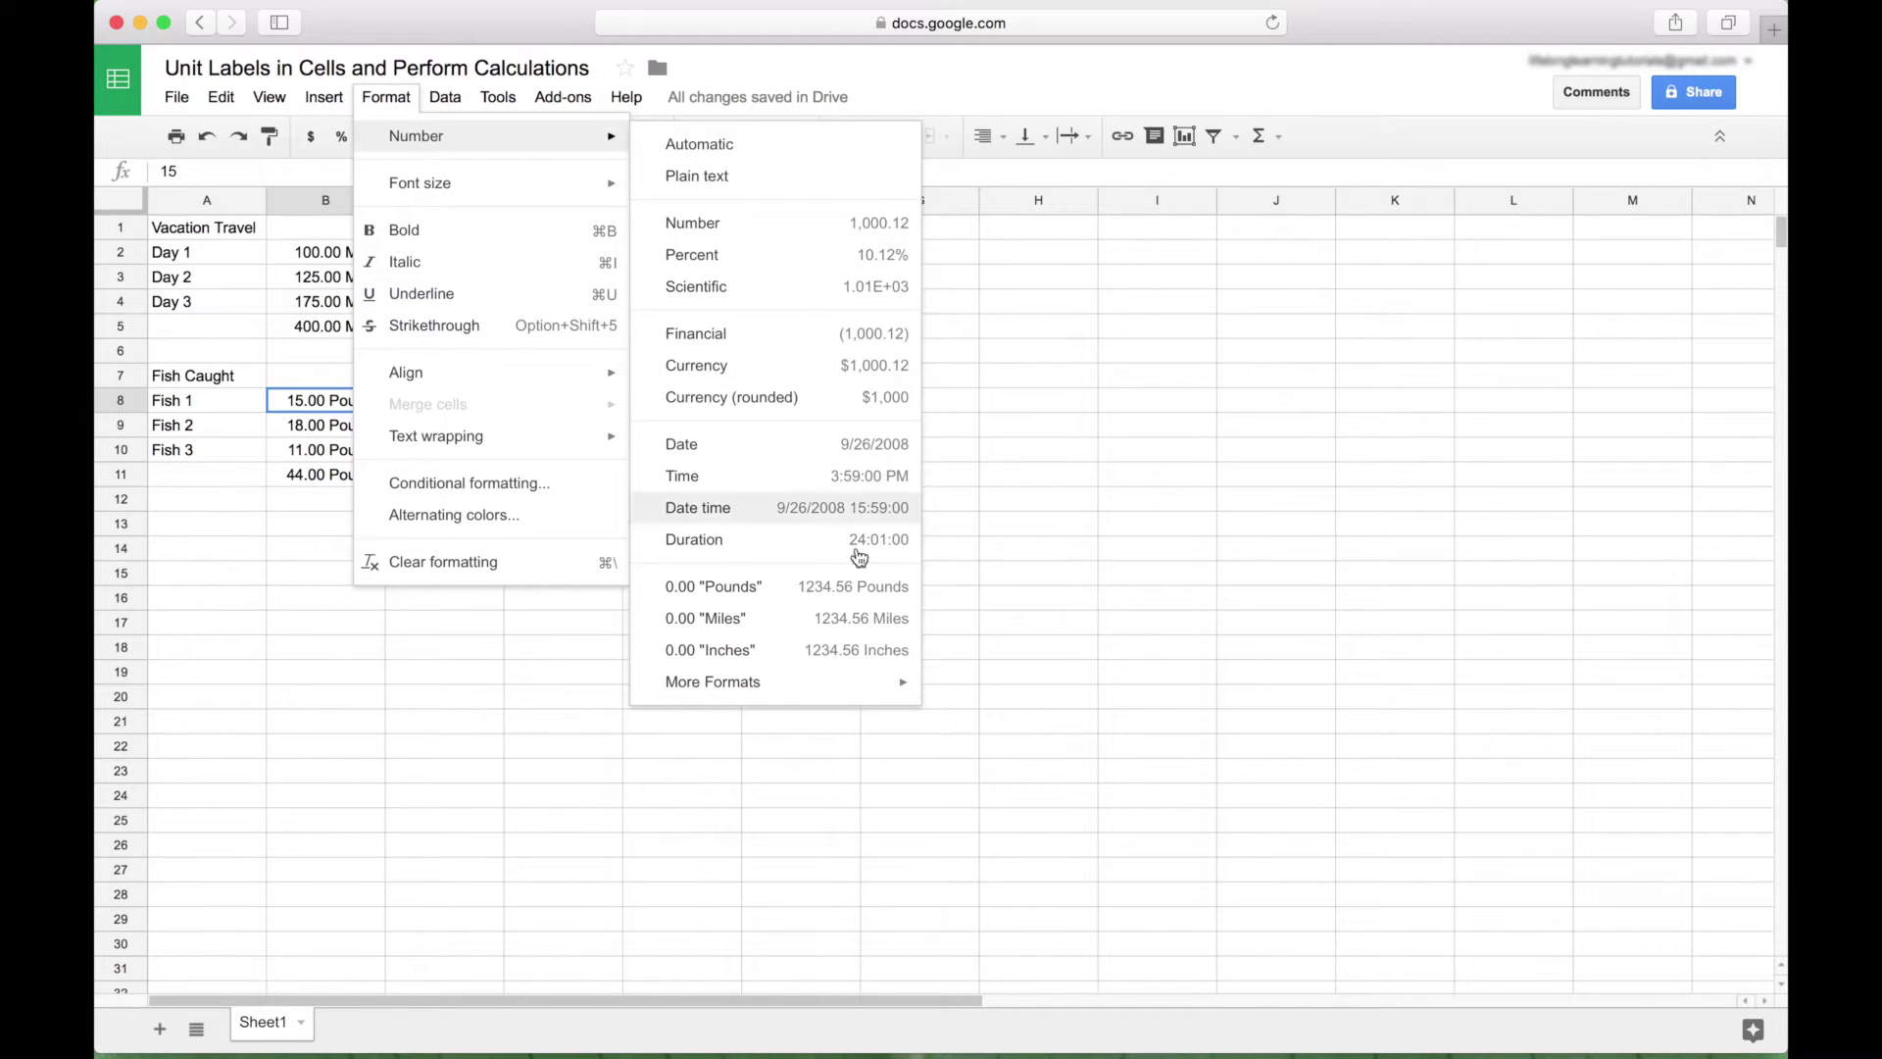
mouse_move(751, 692)
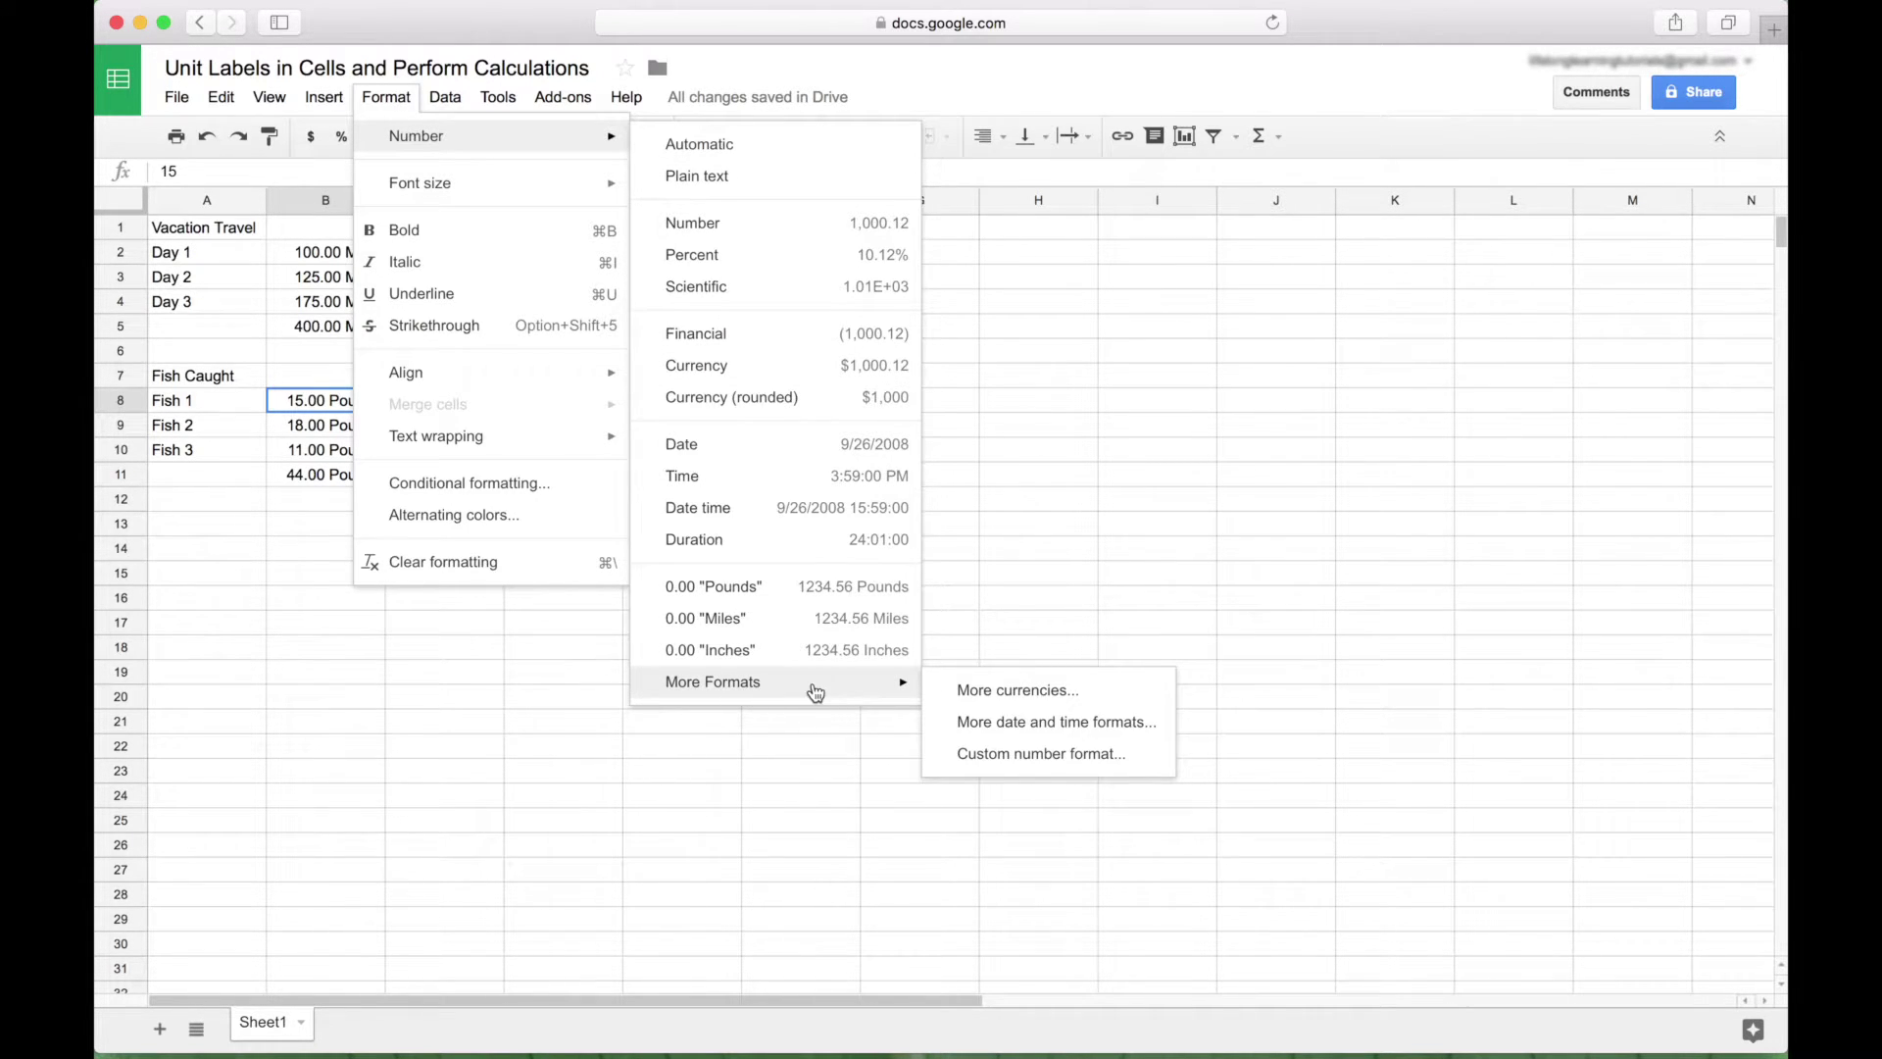
click(1048, 754)
drag(747, 320, 713, 321)
click(829, 322)
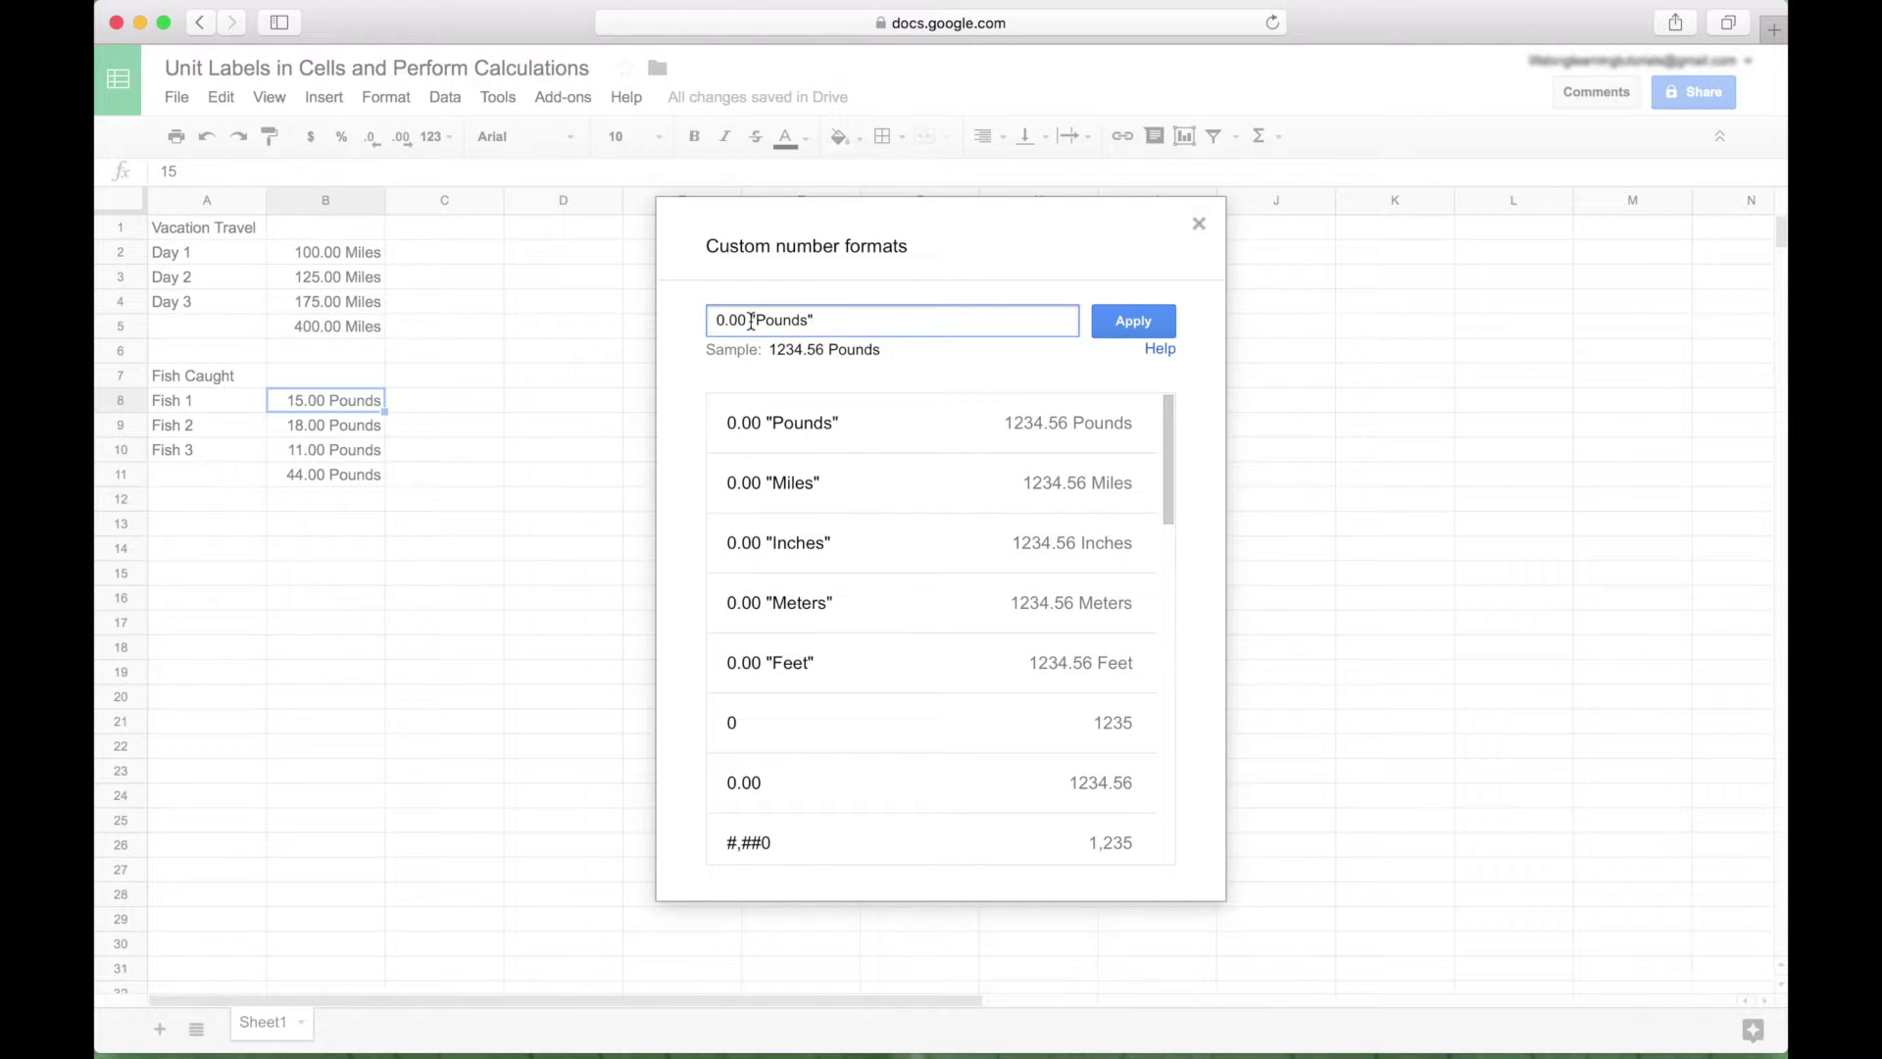
click(1123, 322)
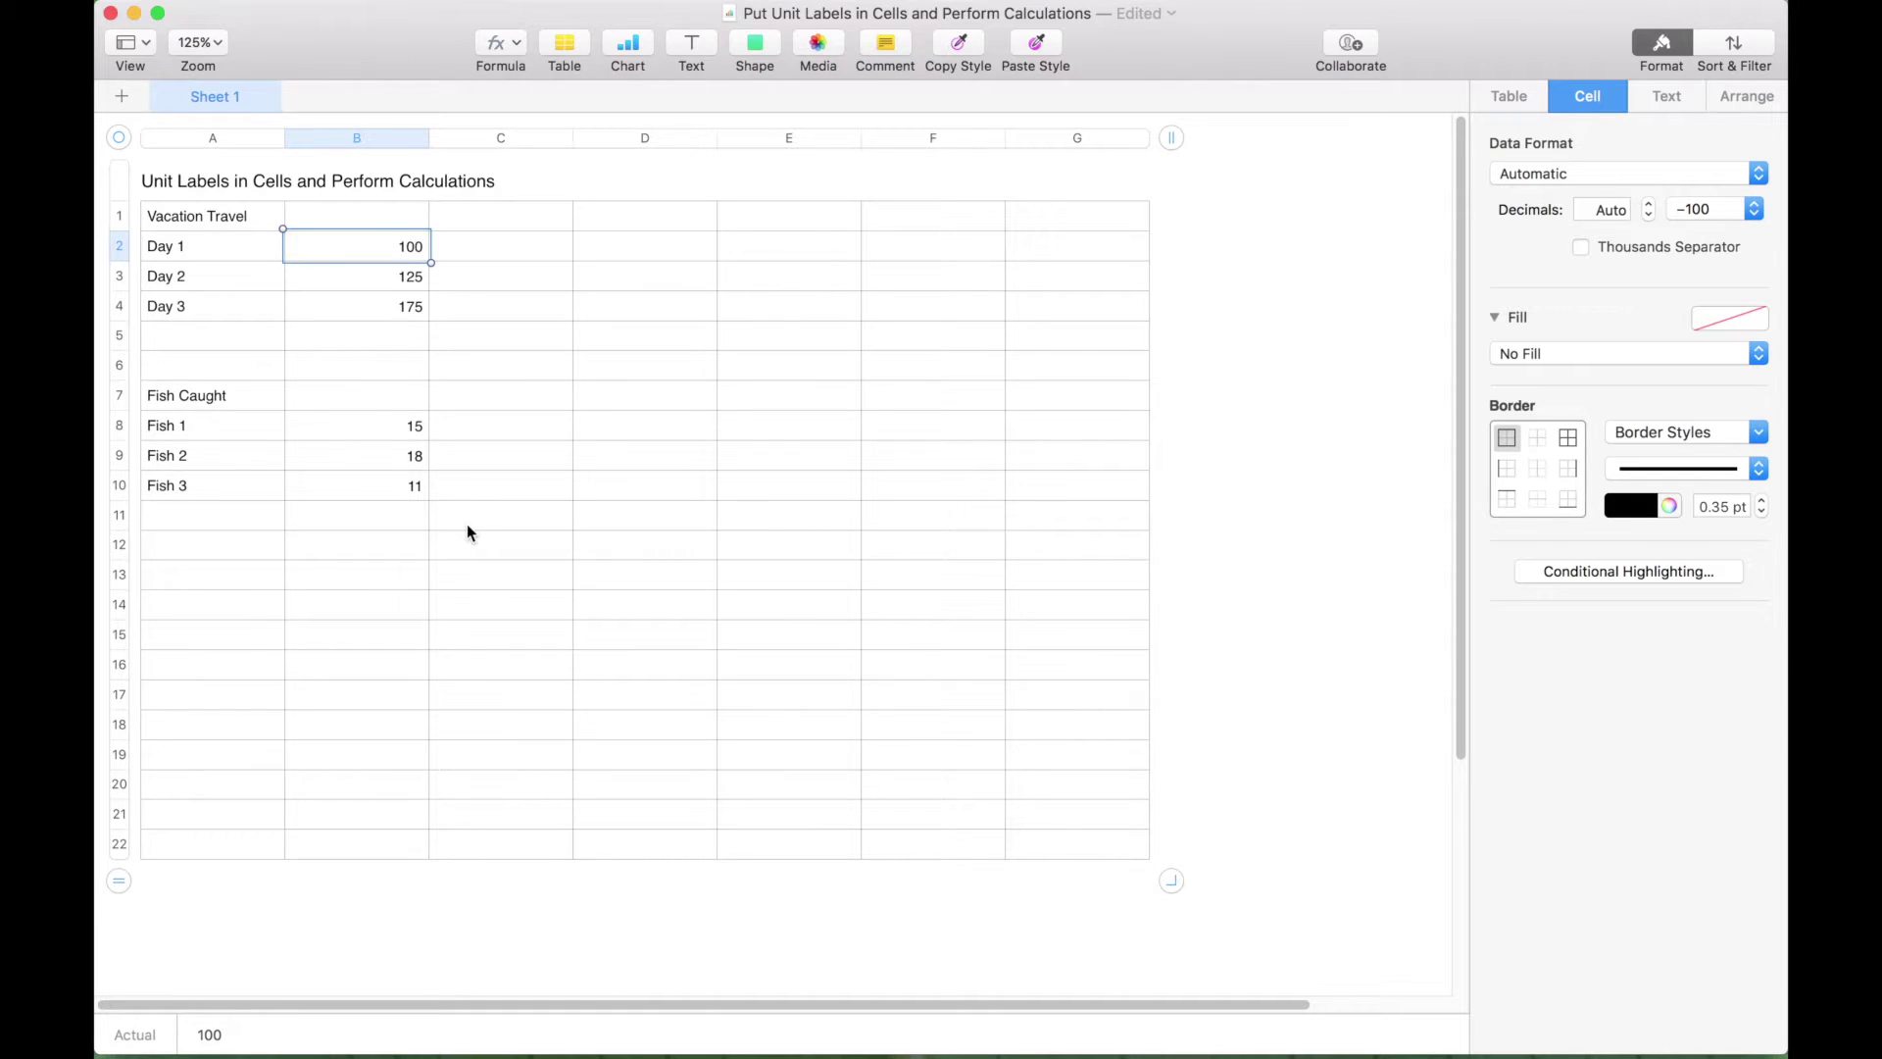
- Start creating a custom data format for the Day 1 travel value in B2
click(1667, 46)
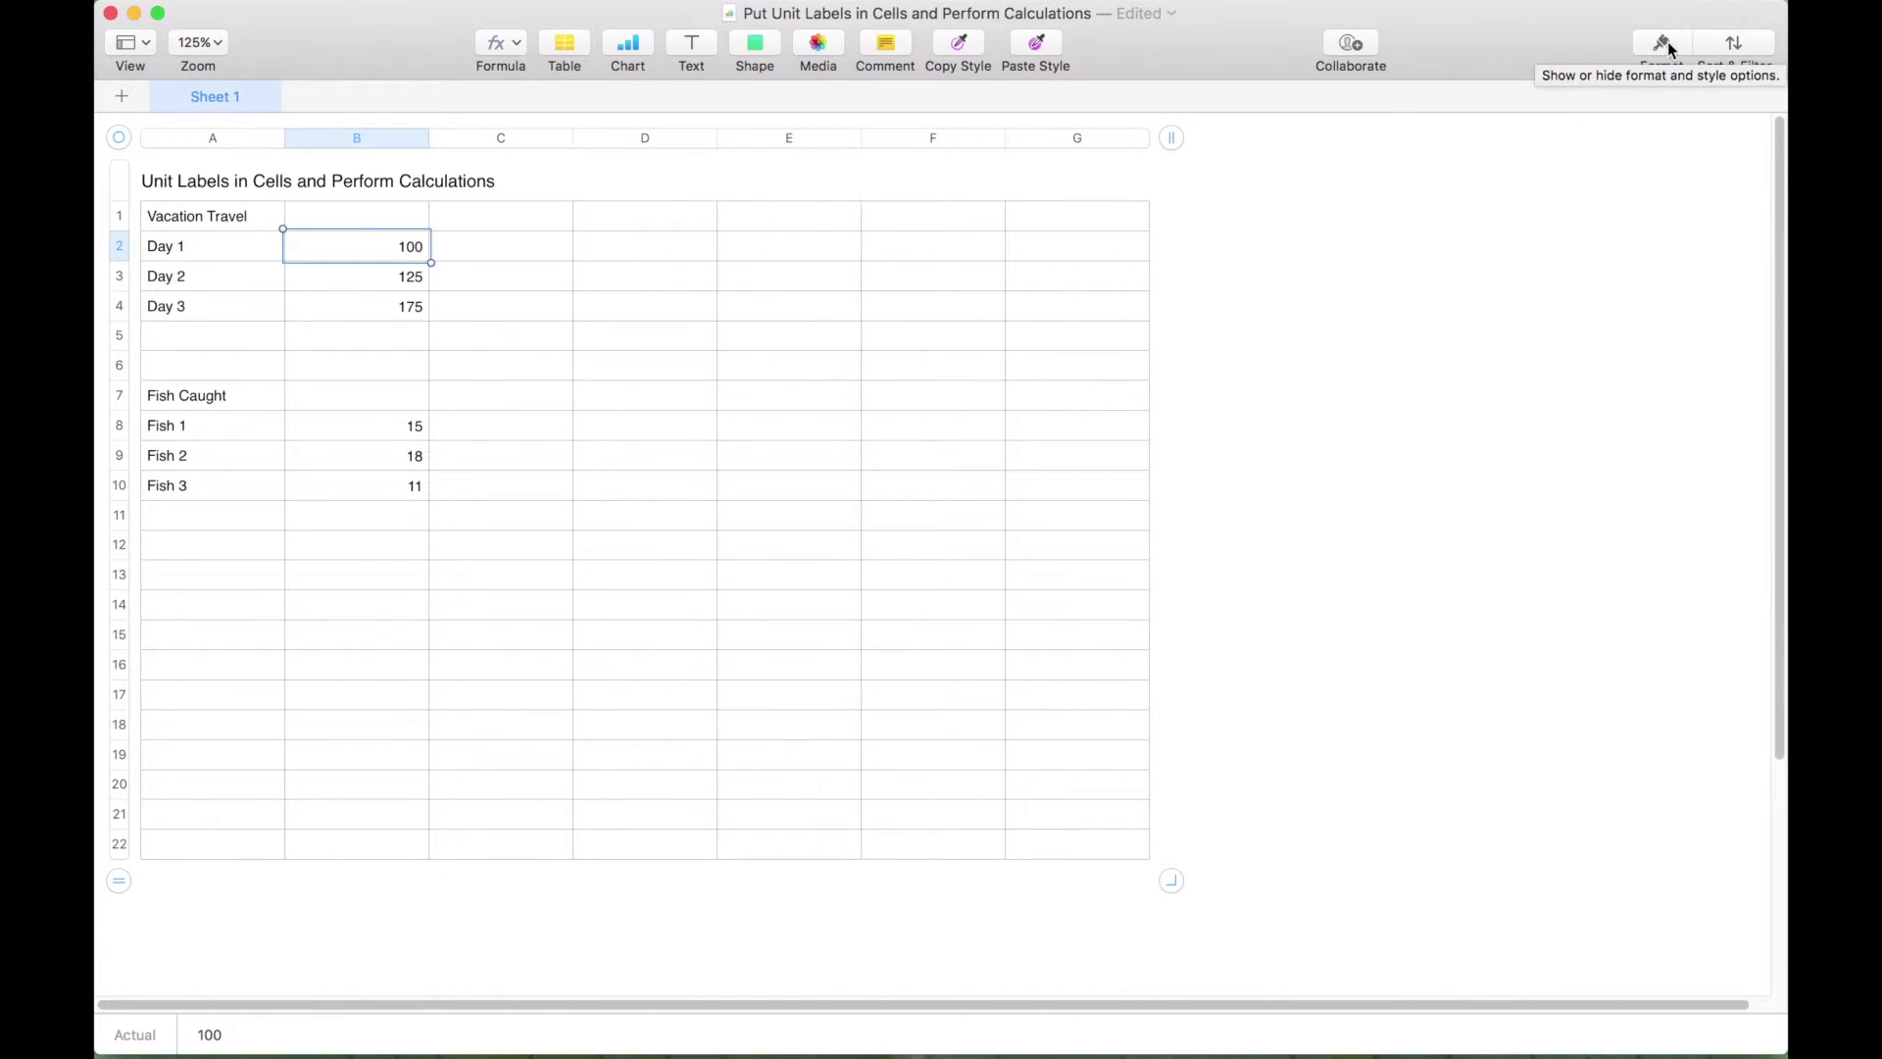
click(1667, 46)
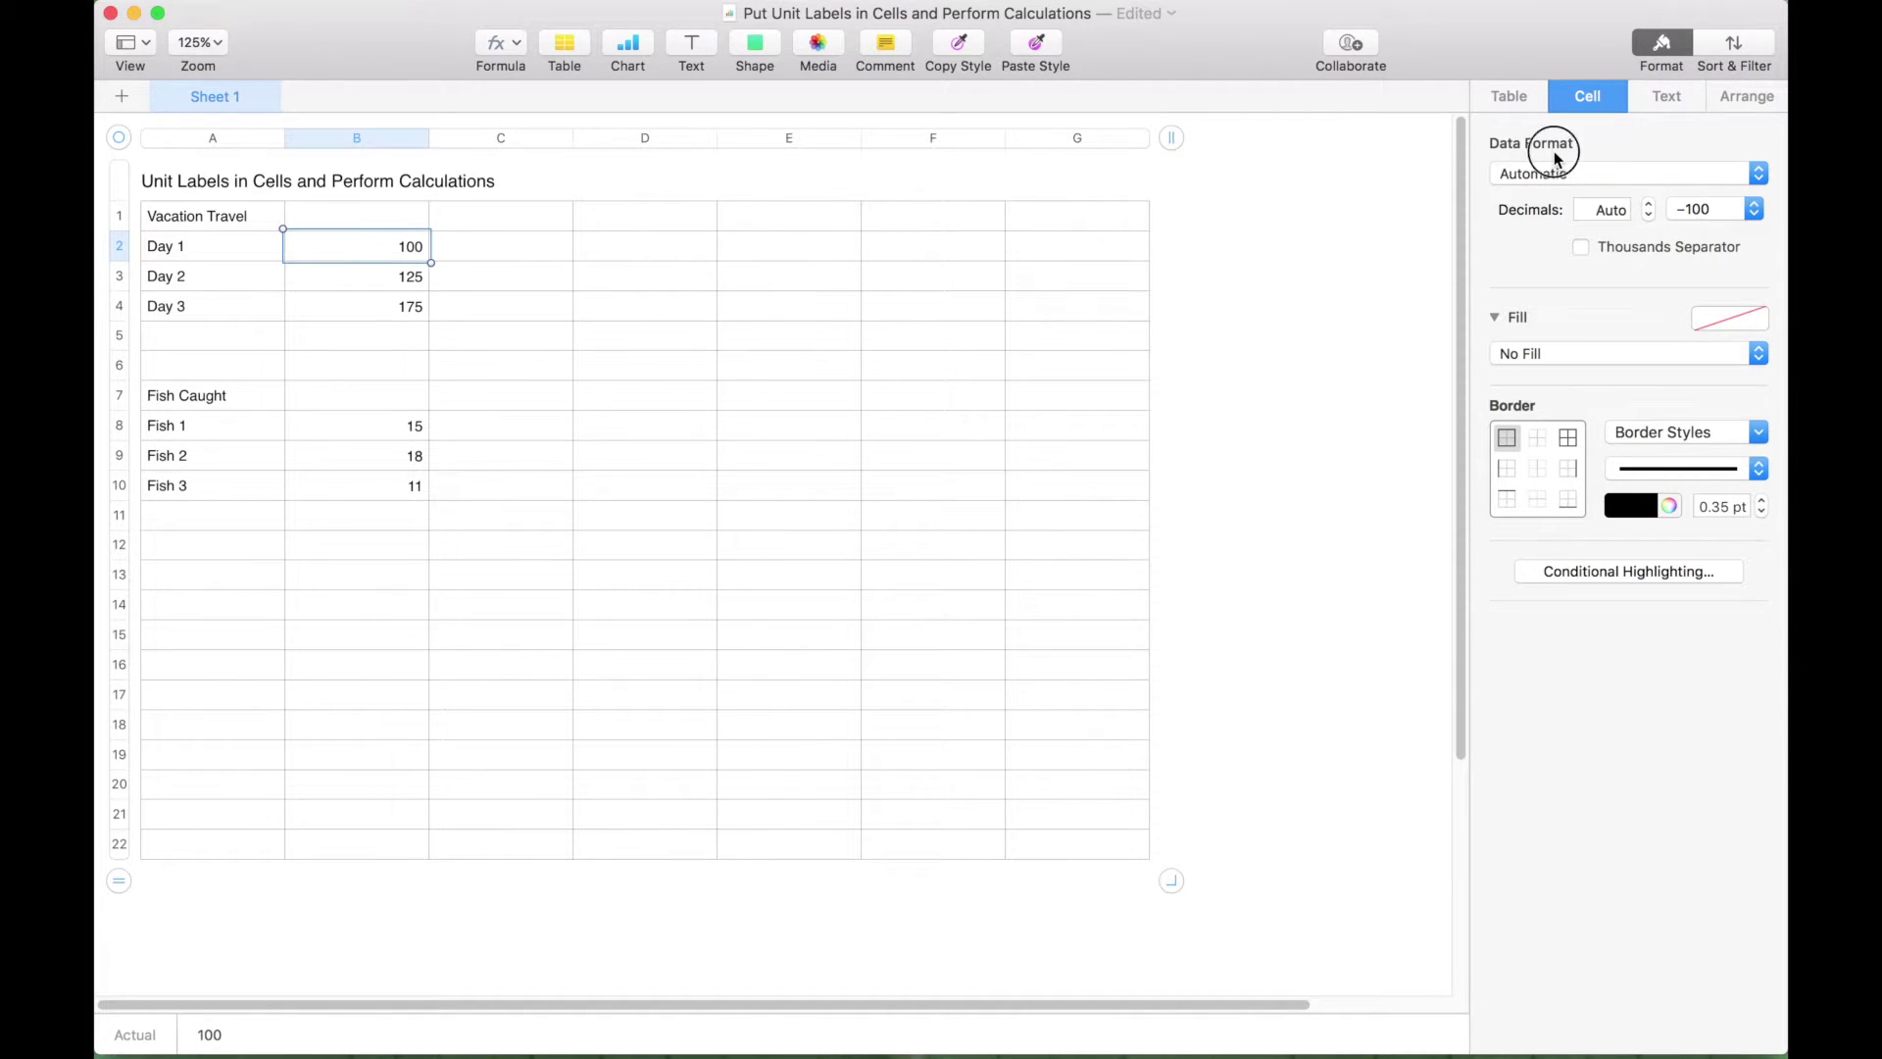
click(1759, 174)
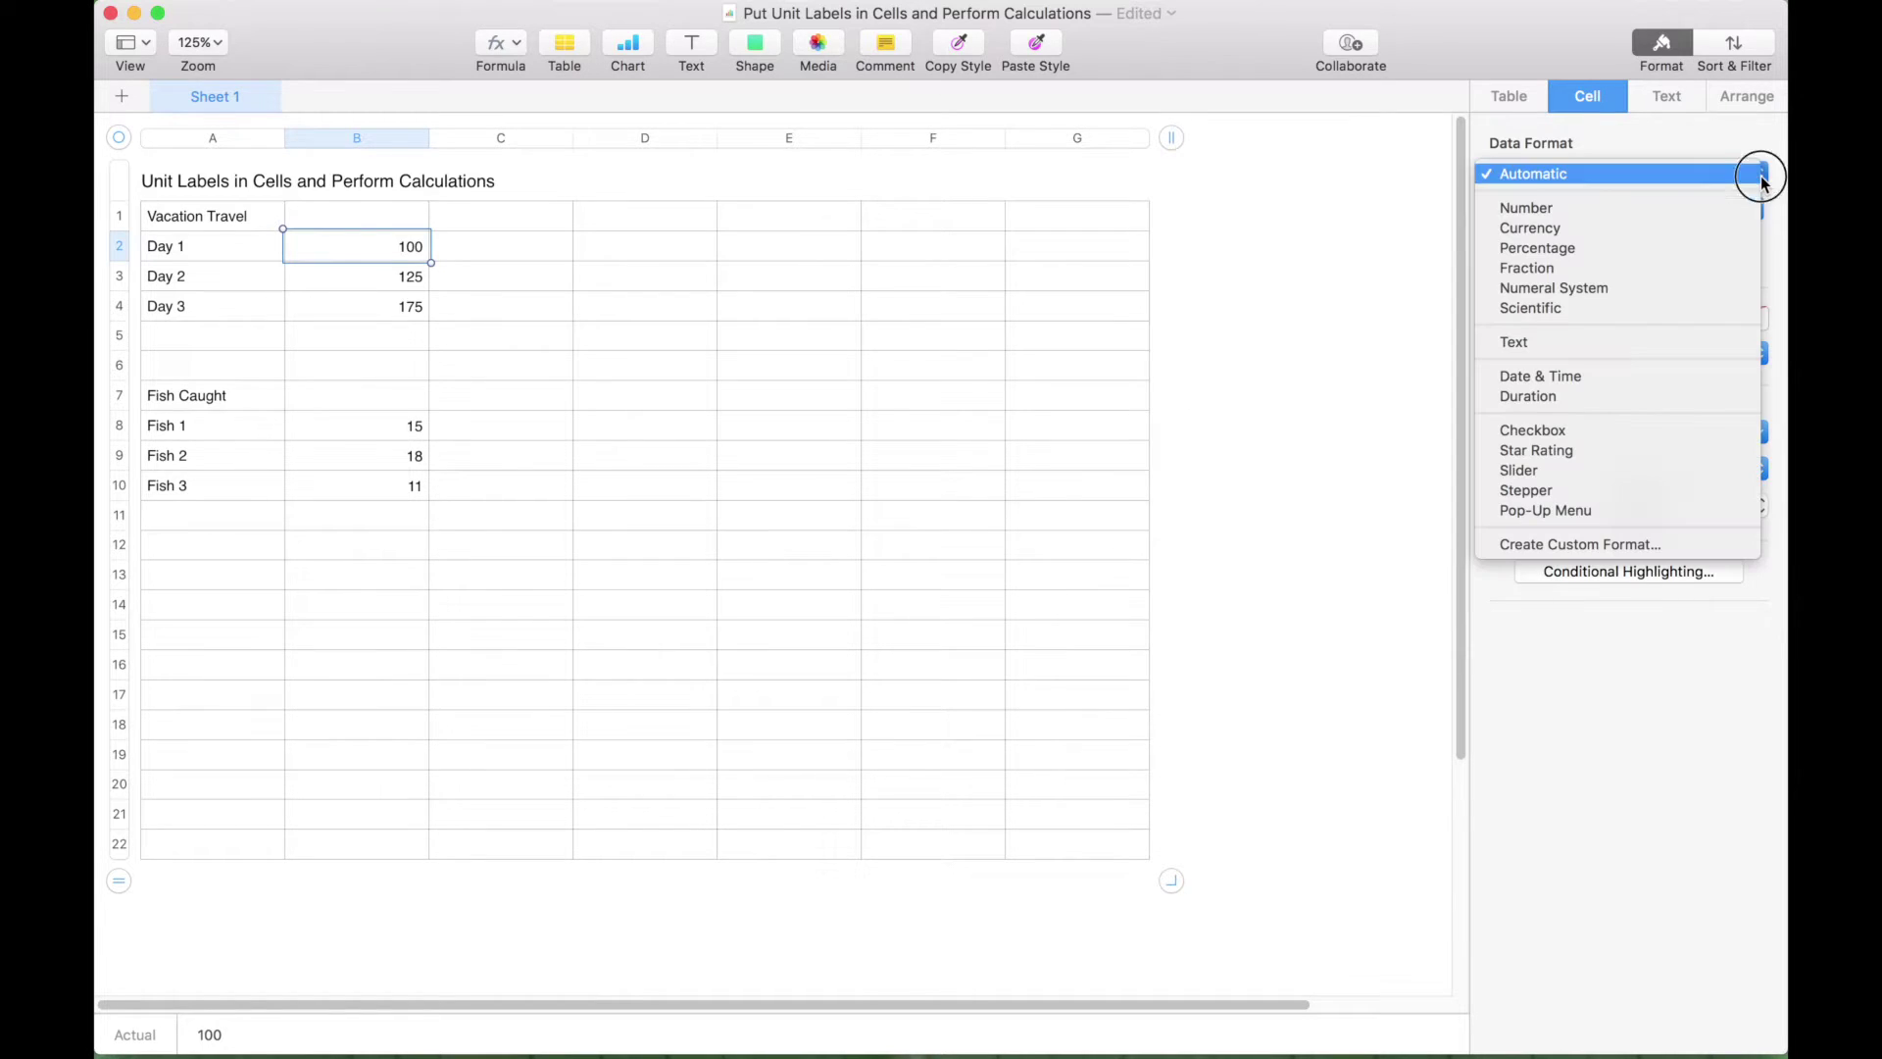
click(1647, 544)
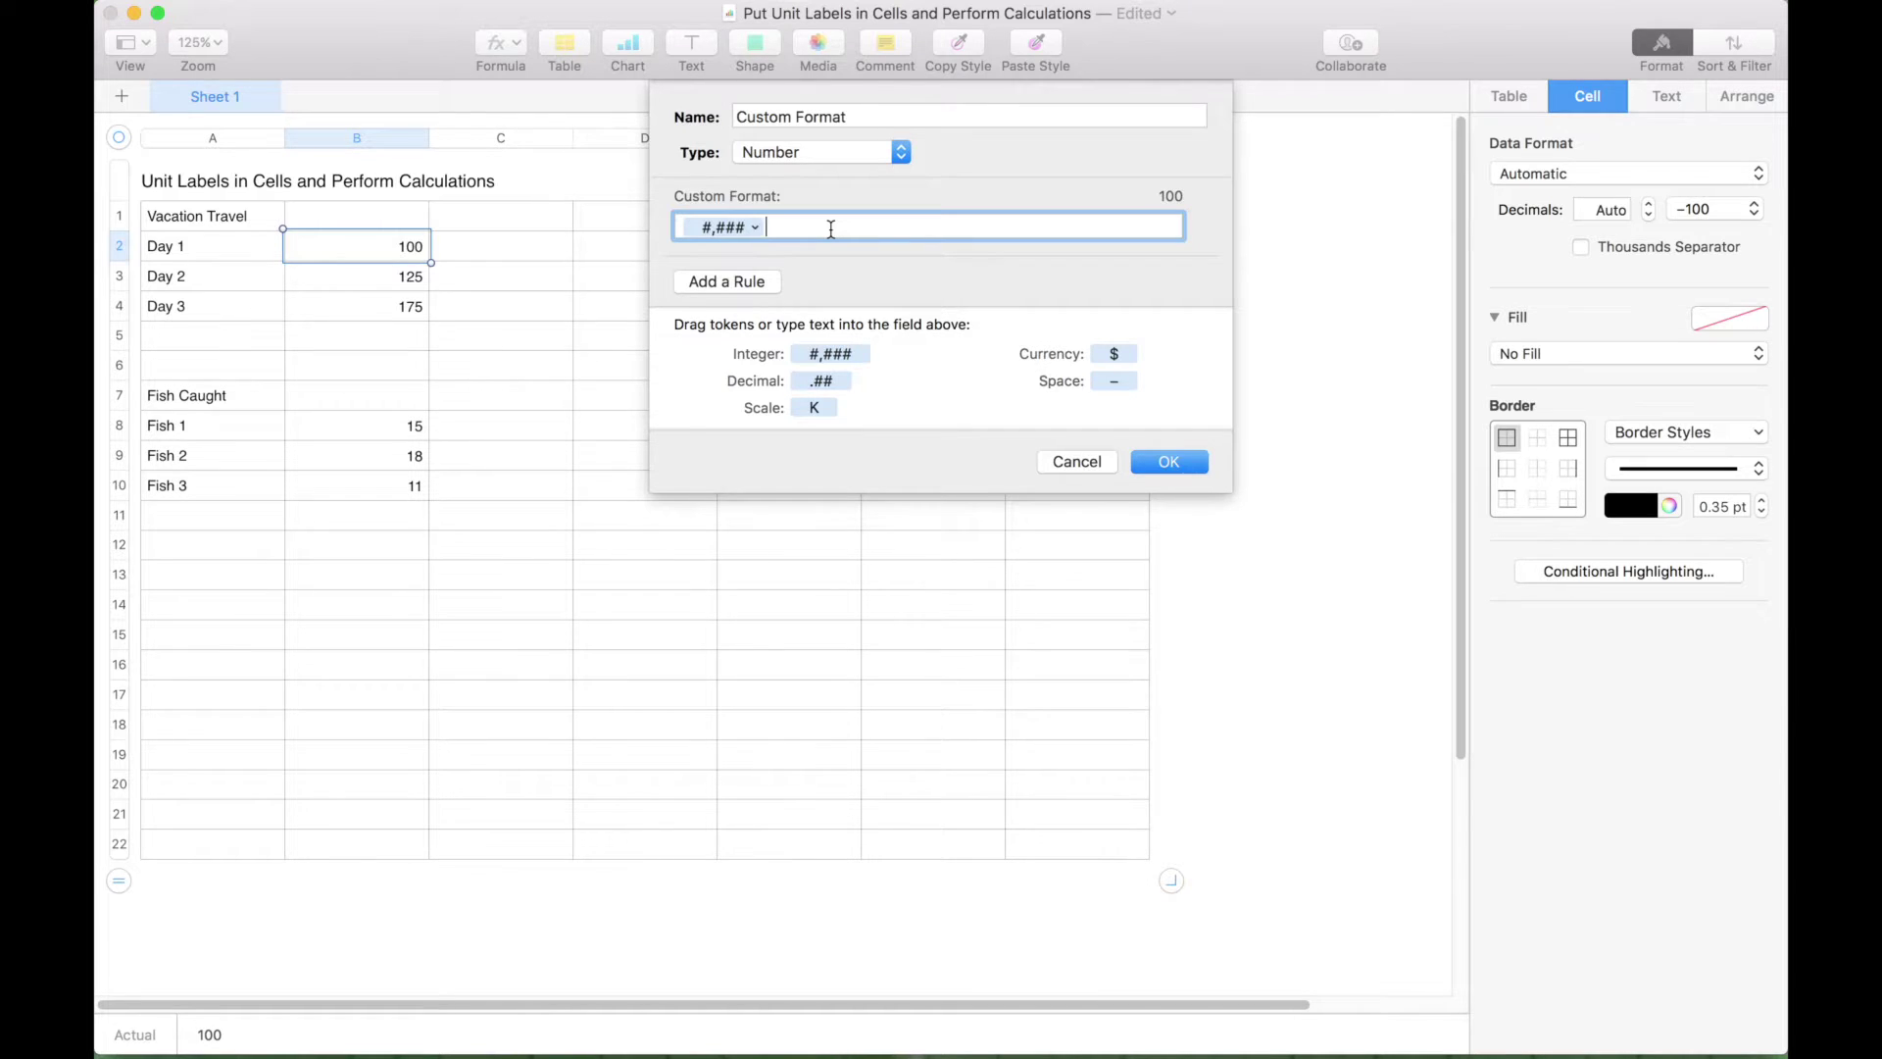
- Replace the integer token in the custom format with a decimal token followed by the text "Miles"
click(826, 384)
drag(825, 390, 757, 220)
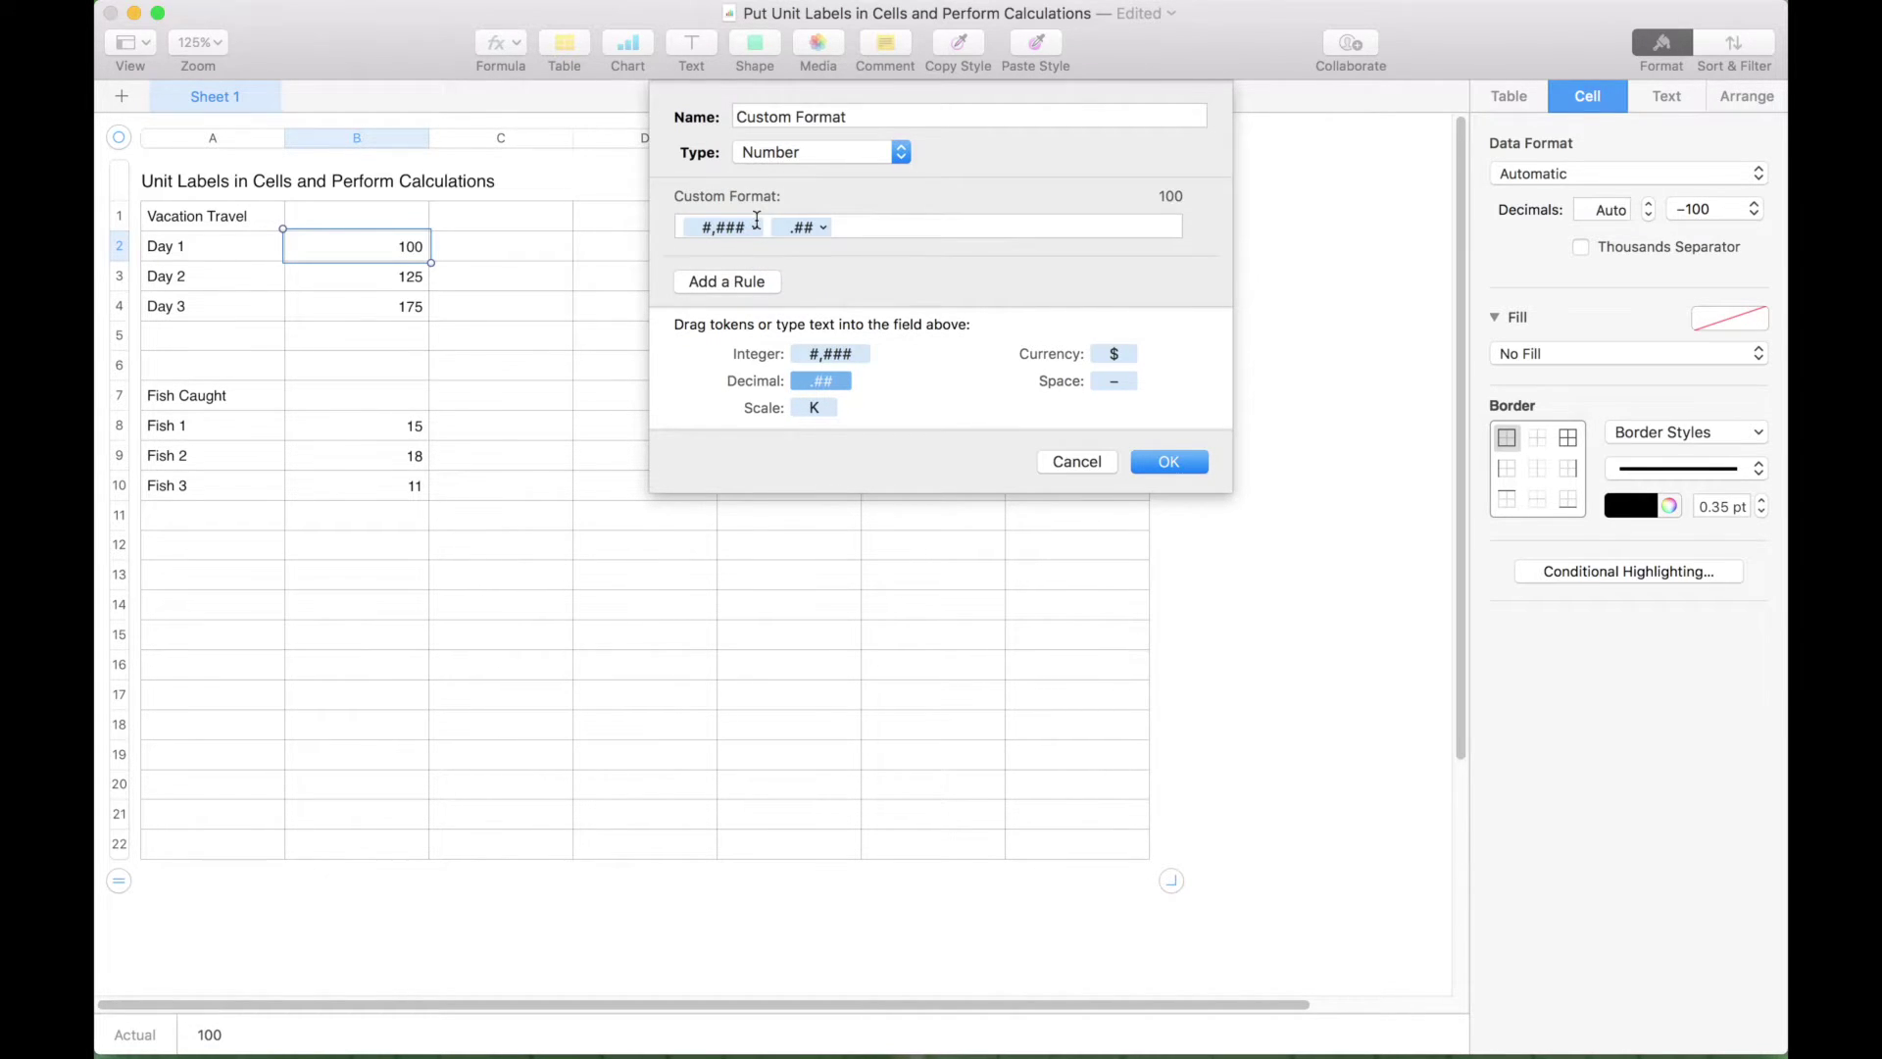
click(869, 222)
key(BackSpace)
key(BackSpace)
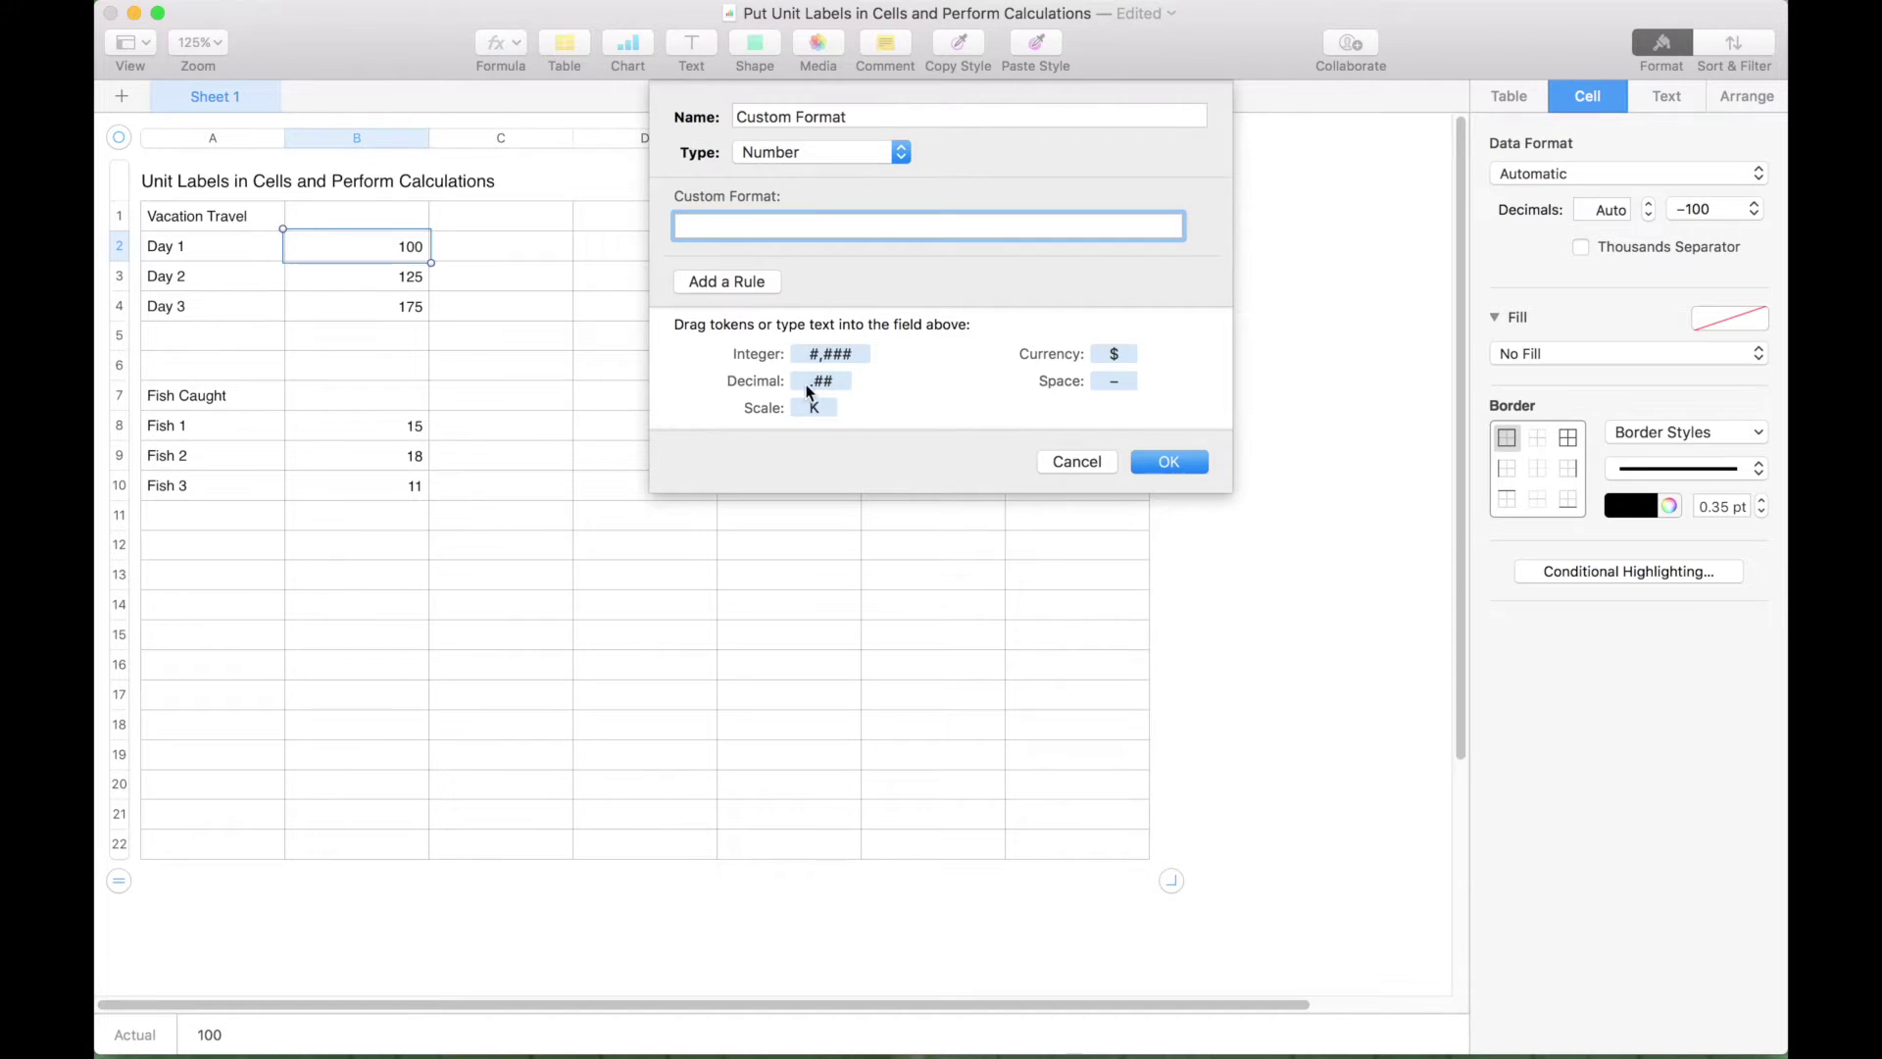
drag(809, 384, 710, 225)
click(794, 227)
text(Miles)
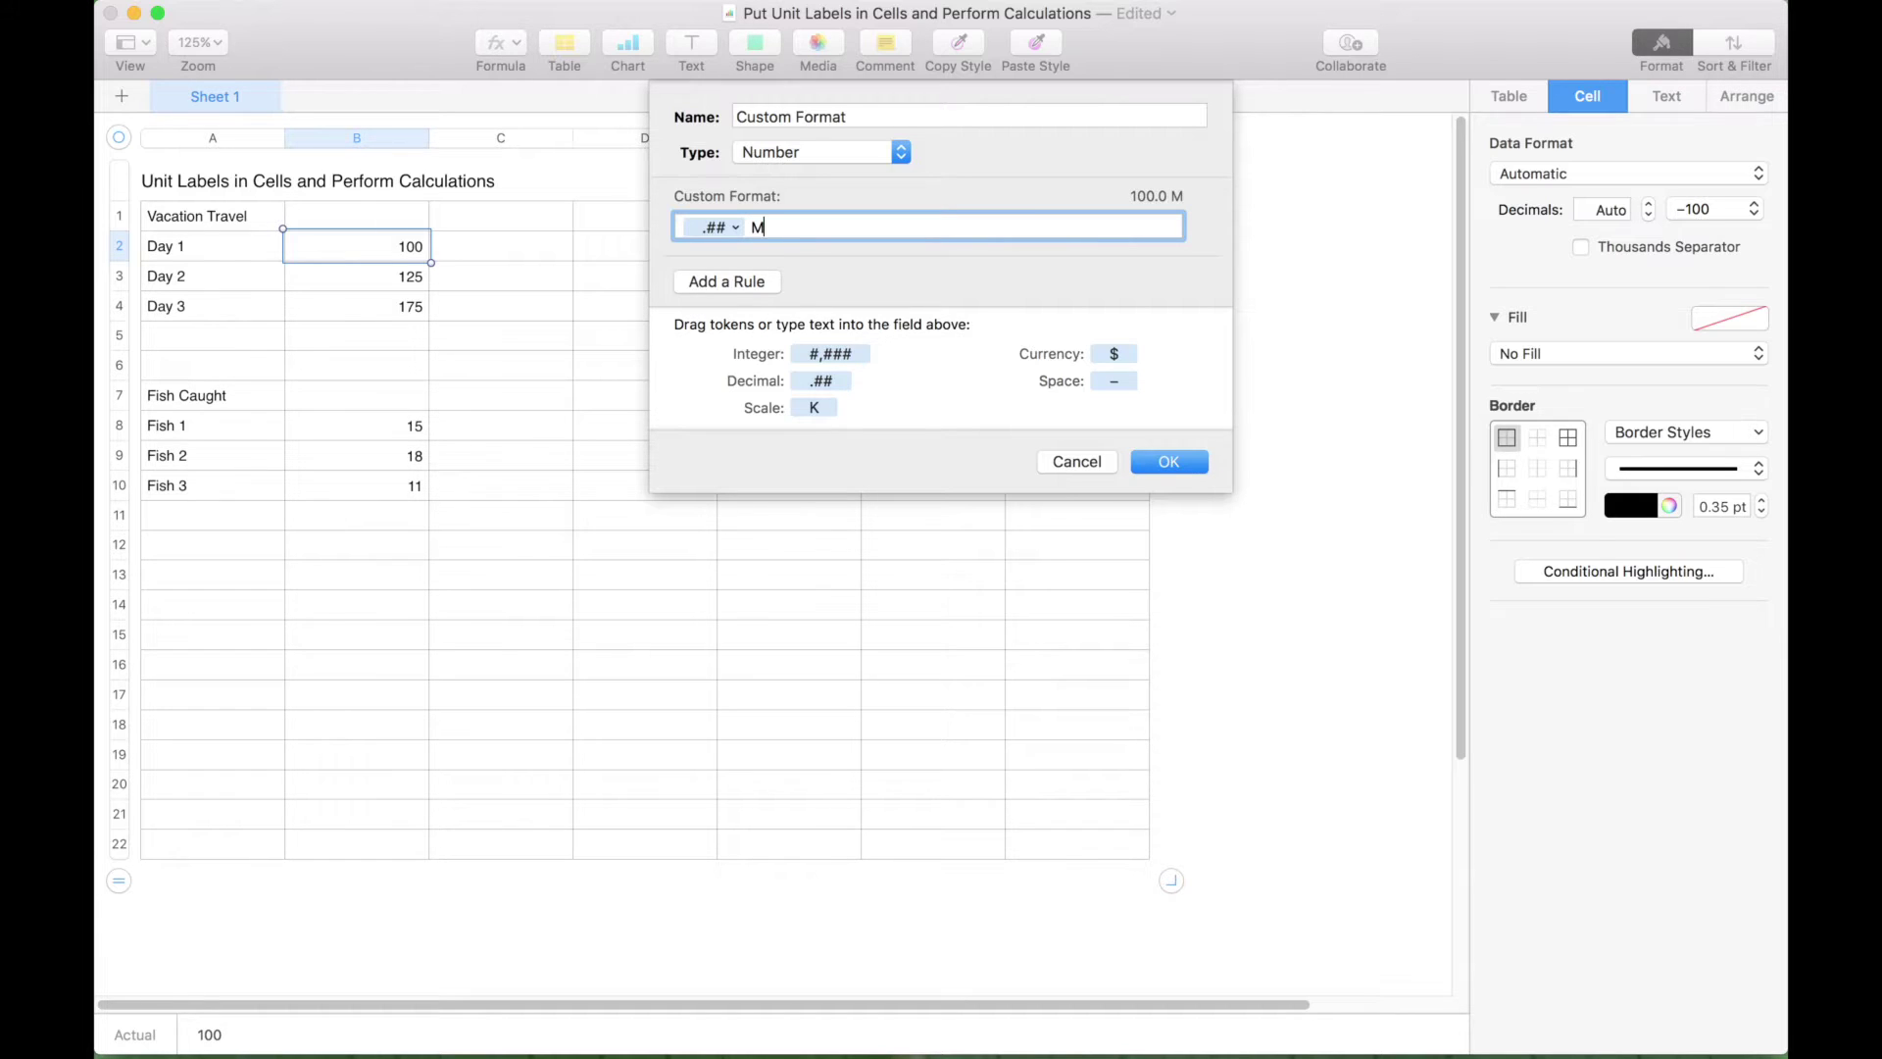
- Name the custom format "Miles" and save it to the Day 1 value
click(892, 118)
drag(892, 117, 686, 118)
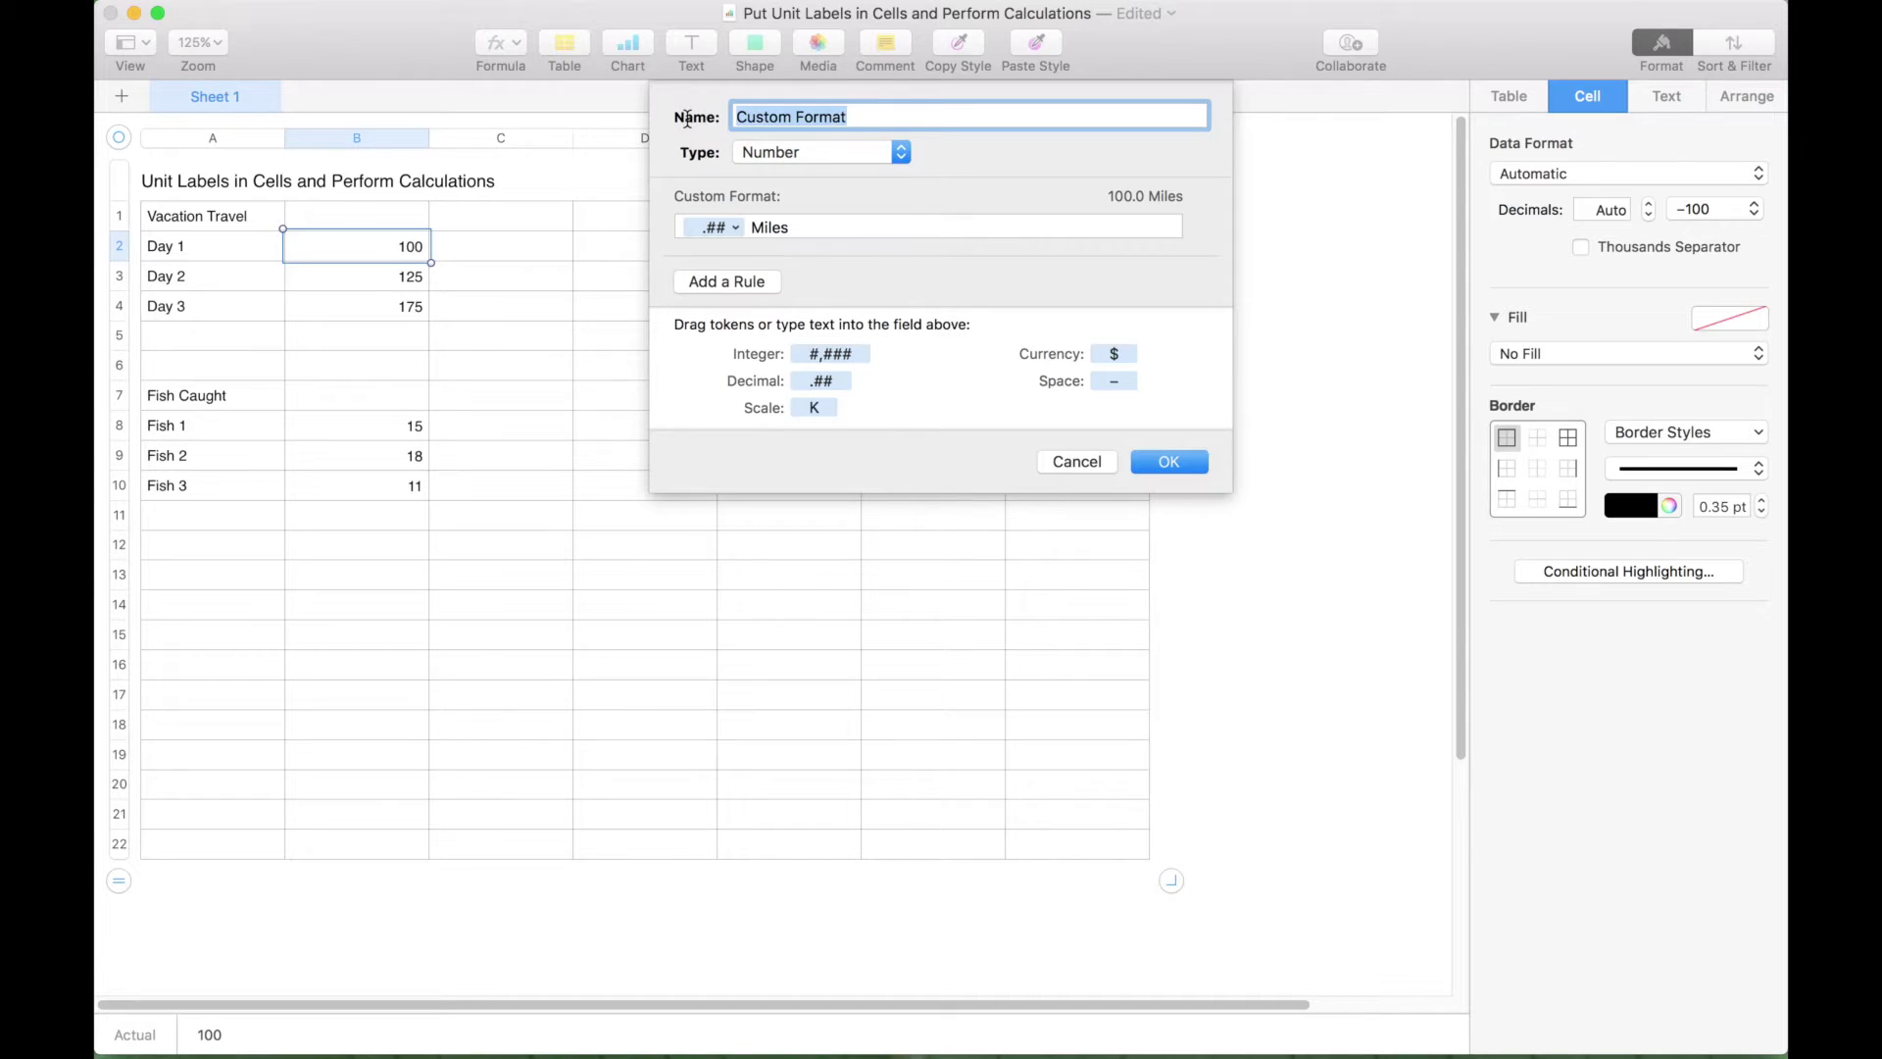
text(Miles)
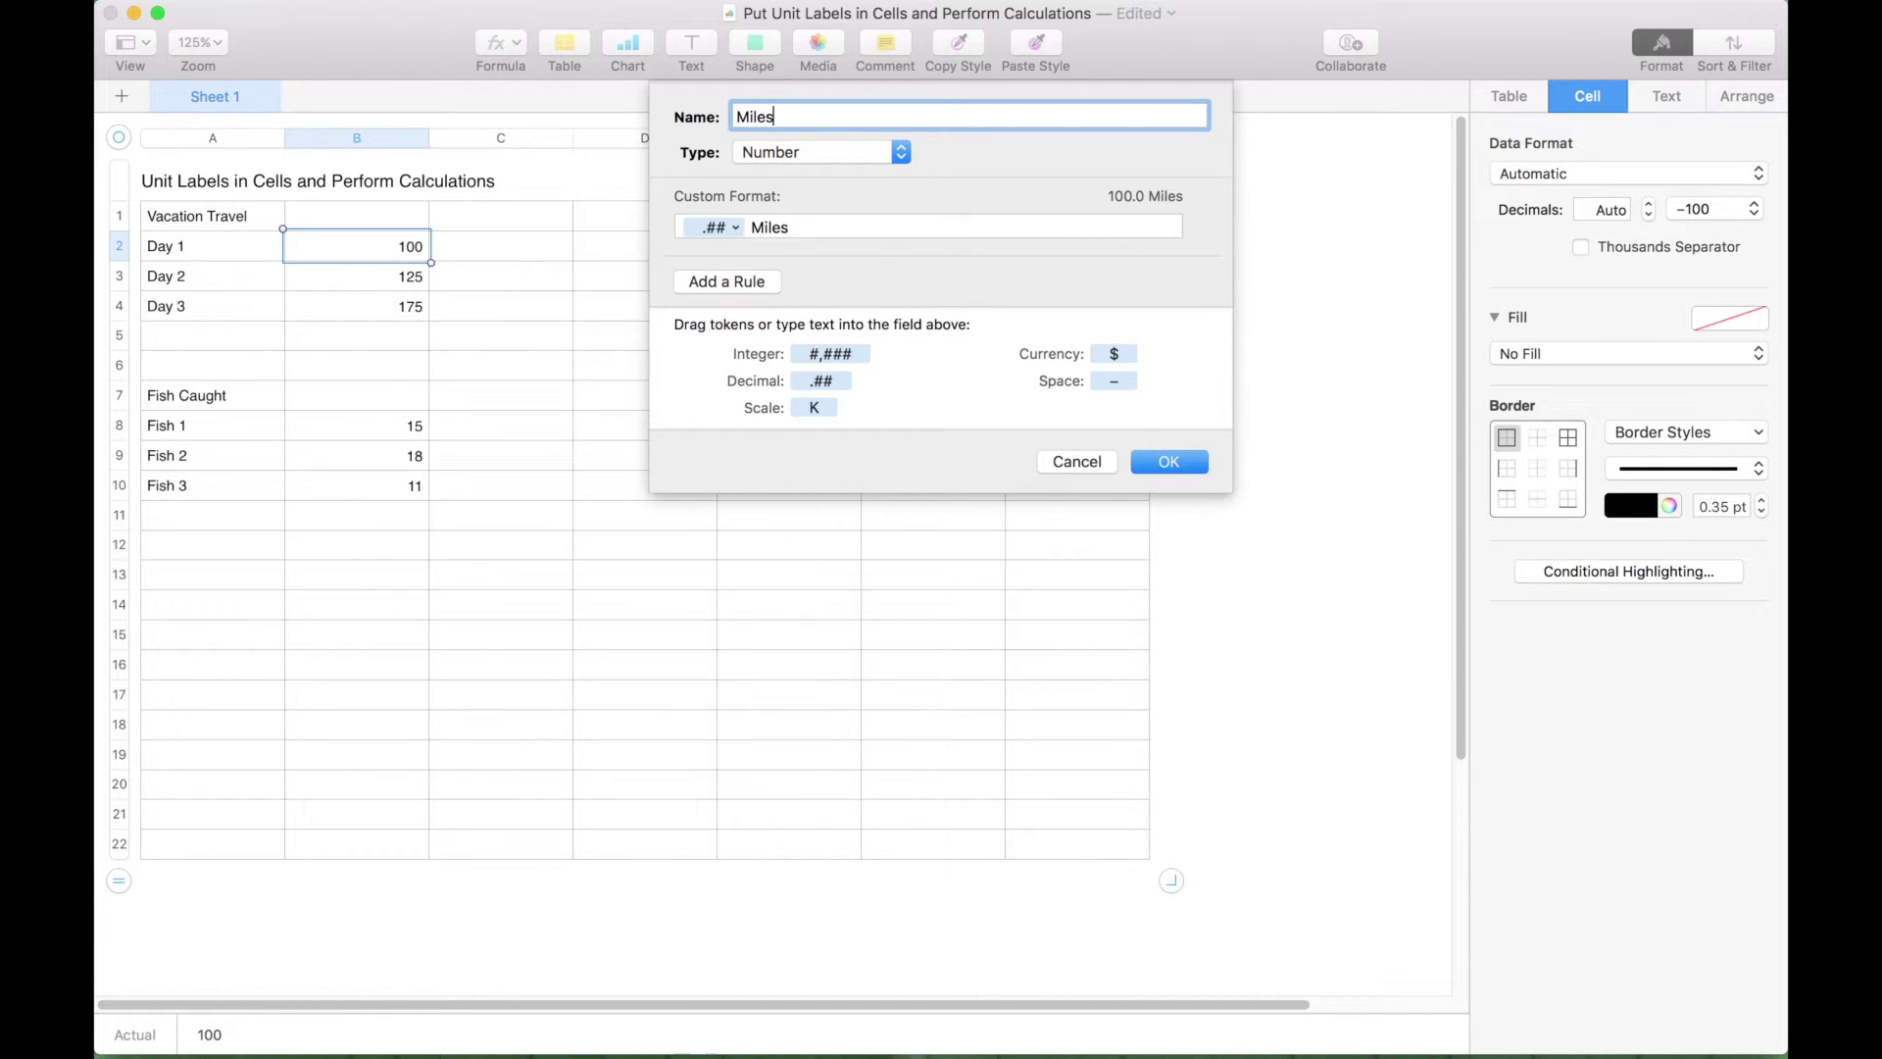
click(1168, 464)
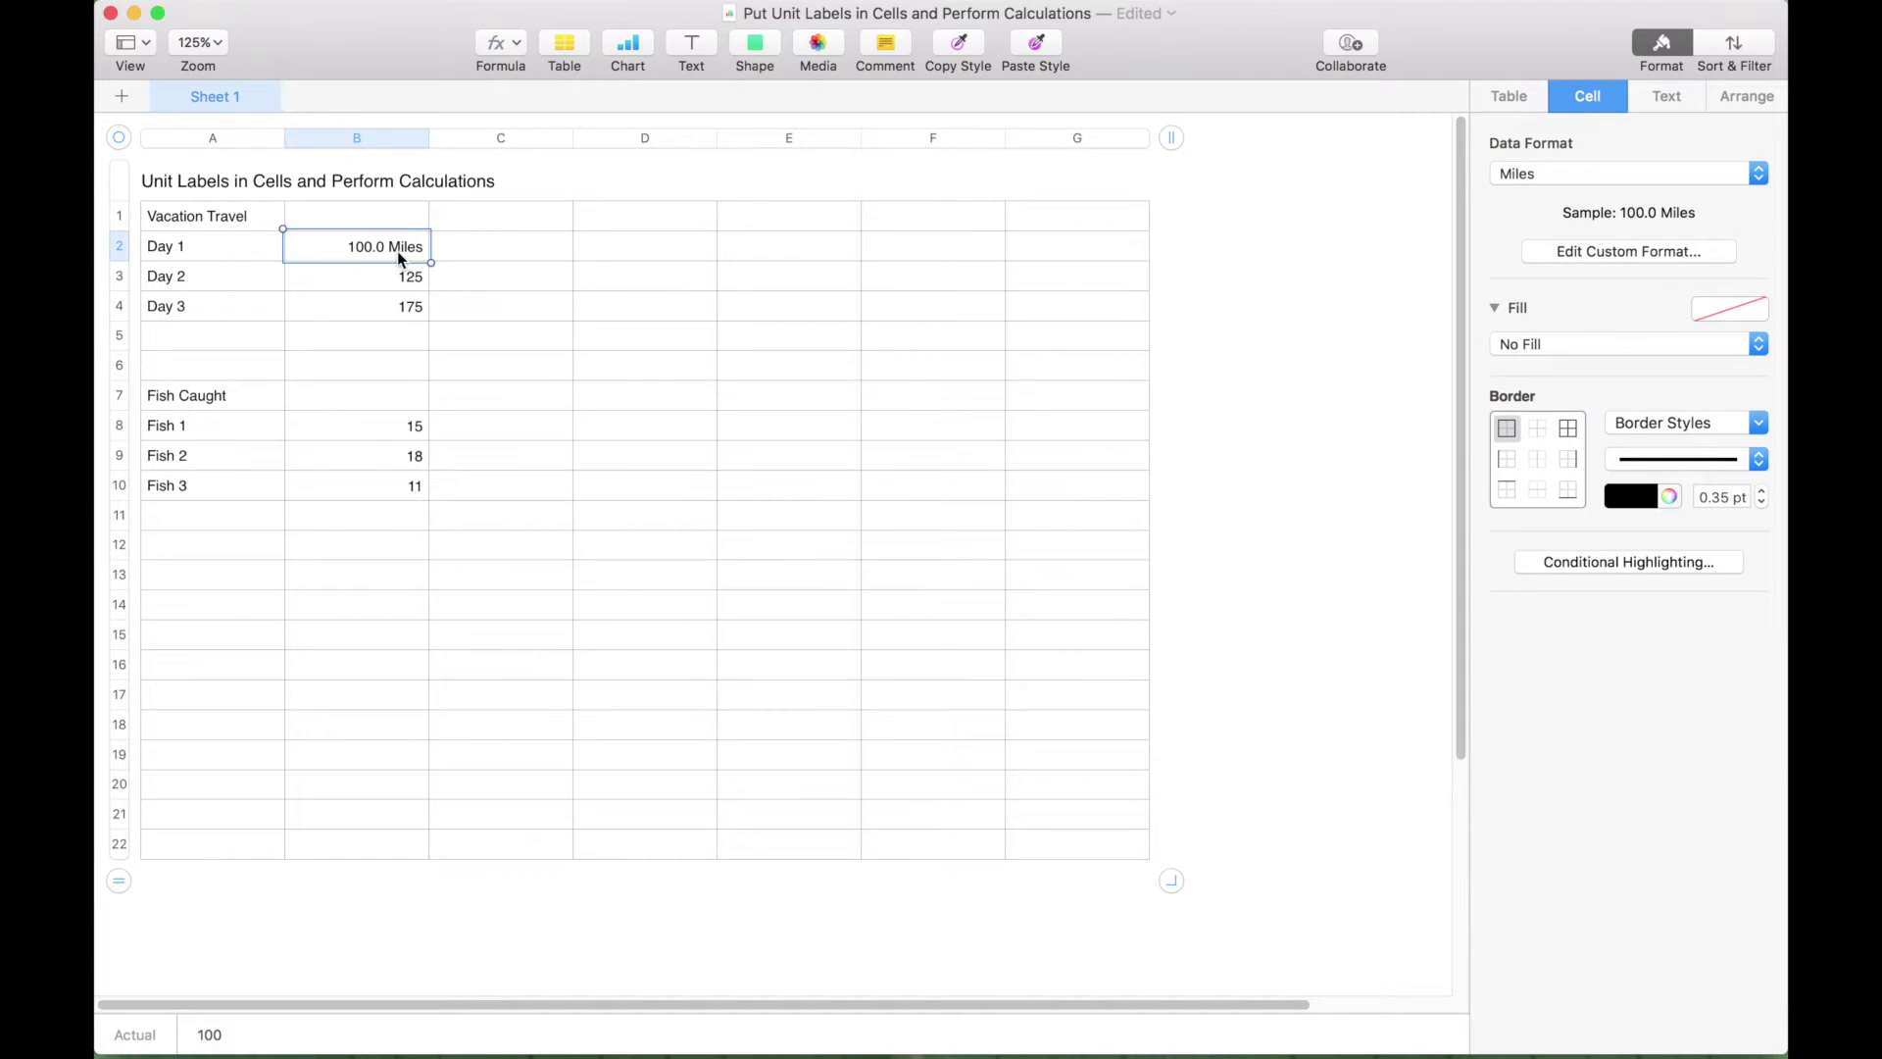
- Apply the Miles data format to the Day 2 and Day 3 values in B3:B4
click(404, 284)
key(shift+Down)
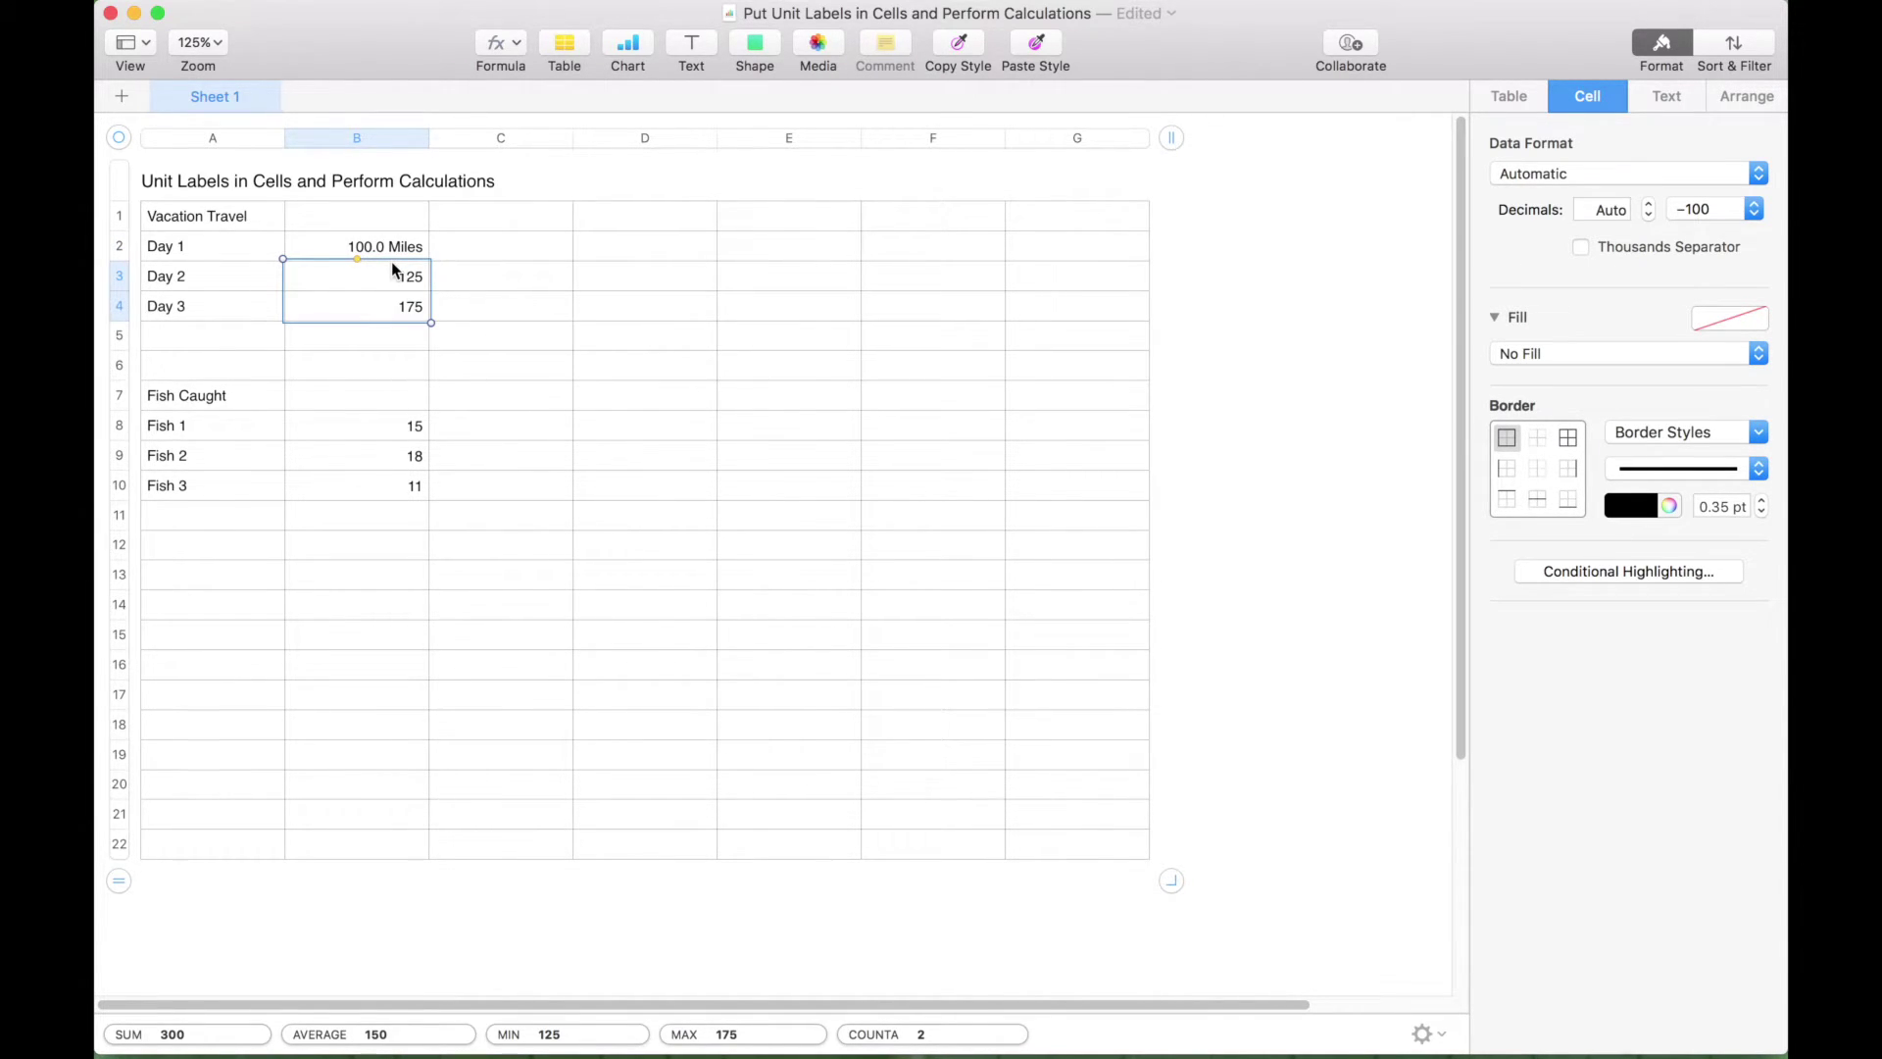
click(1617, 173)
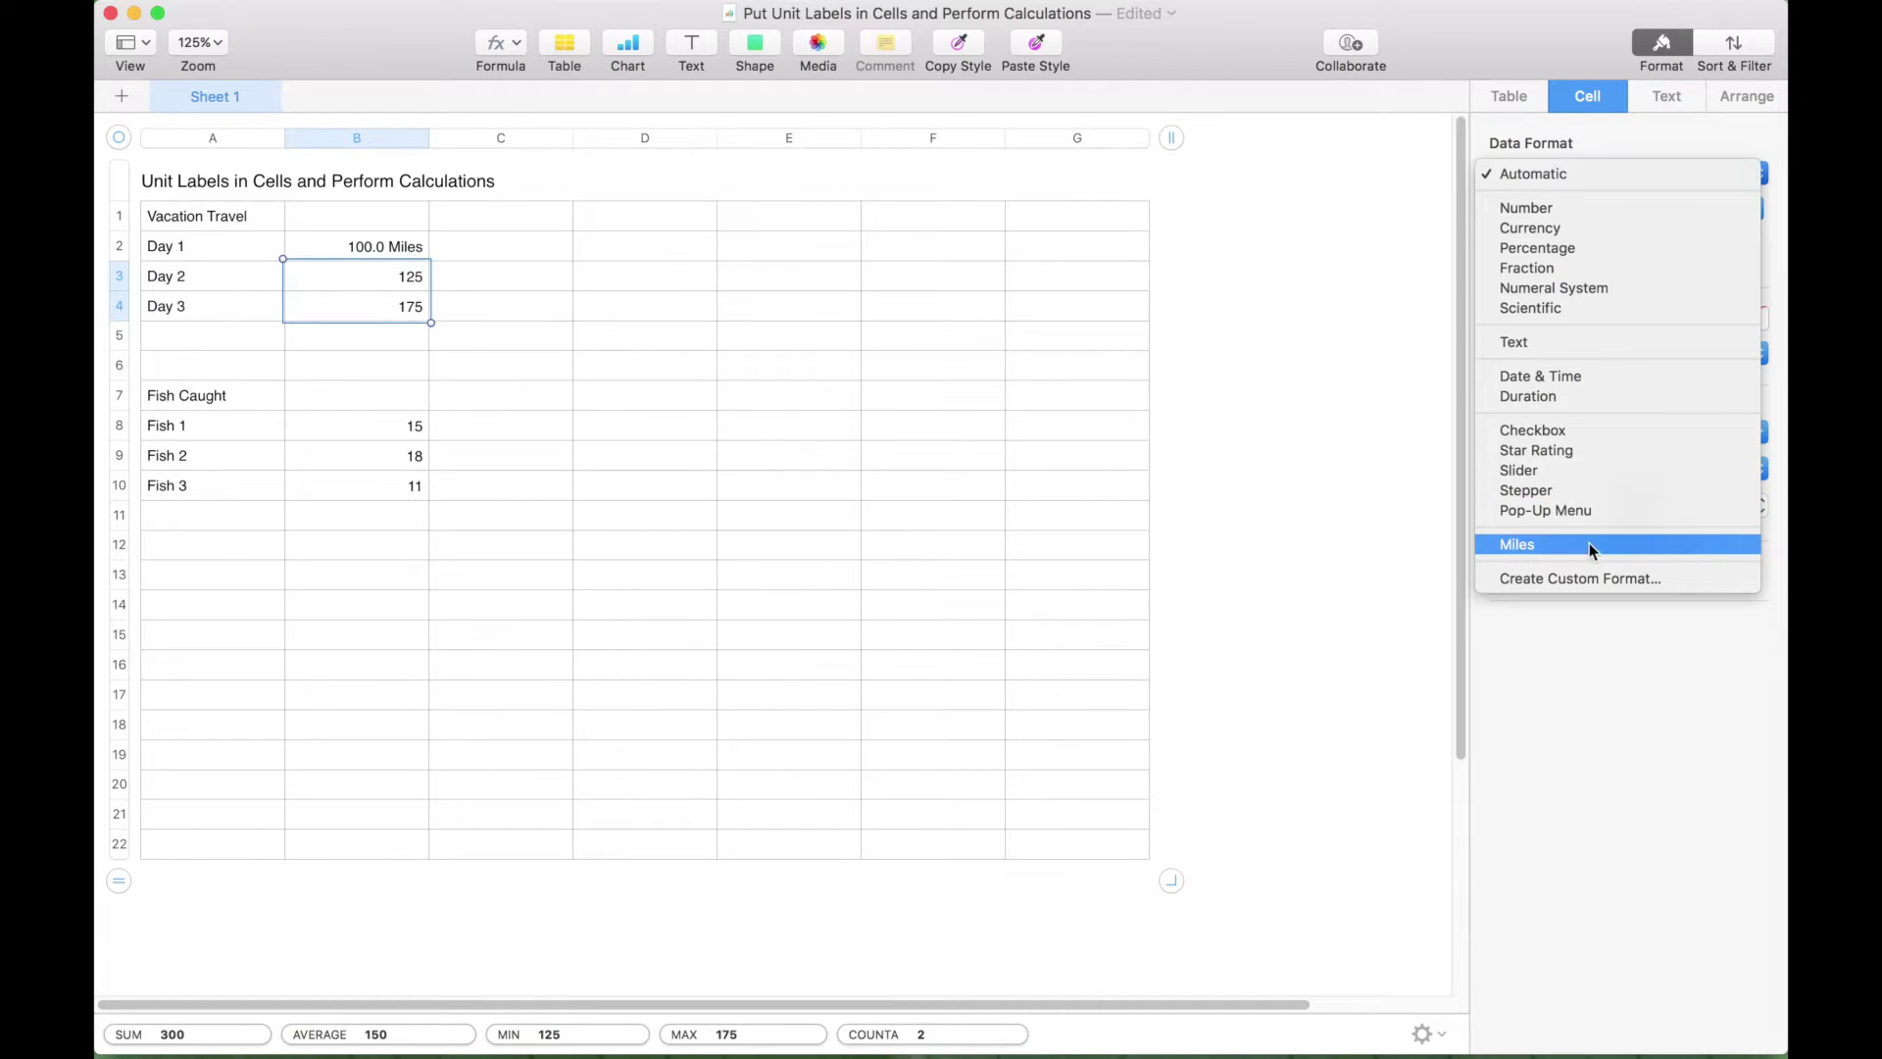
click(1529, 545)
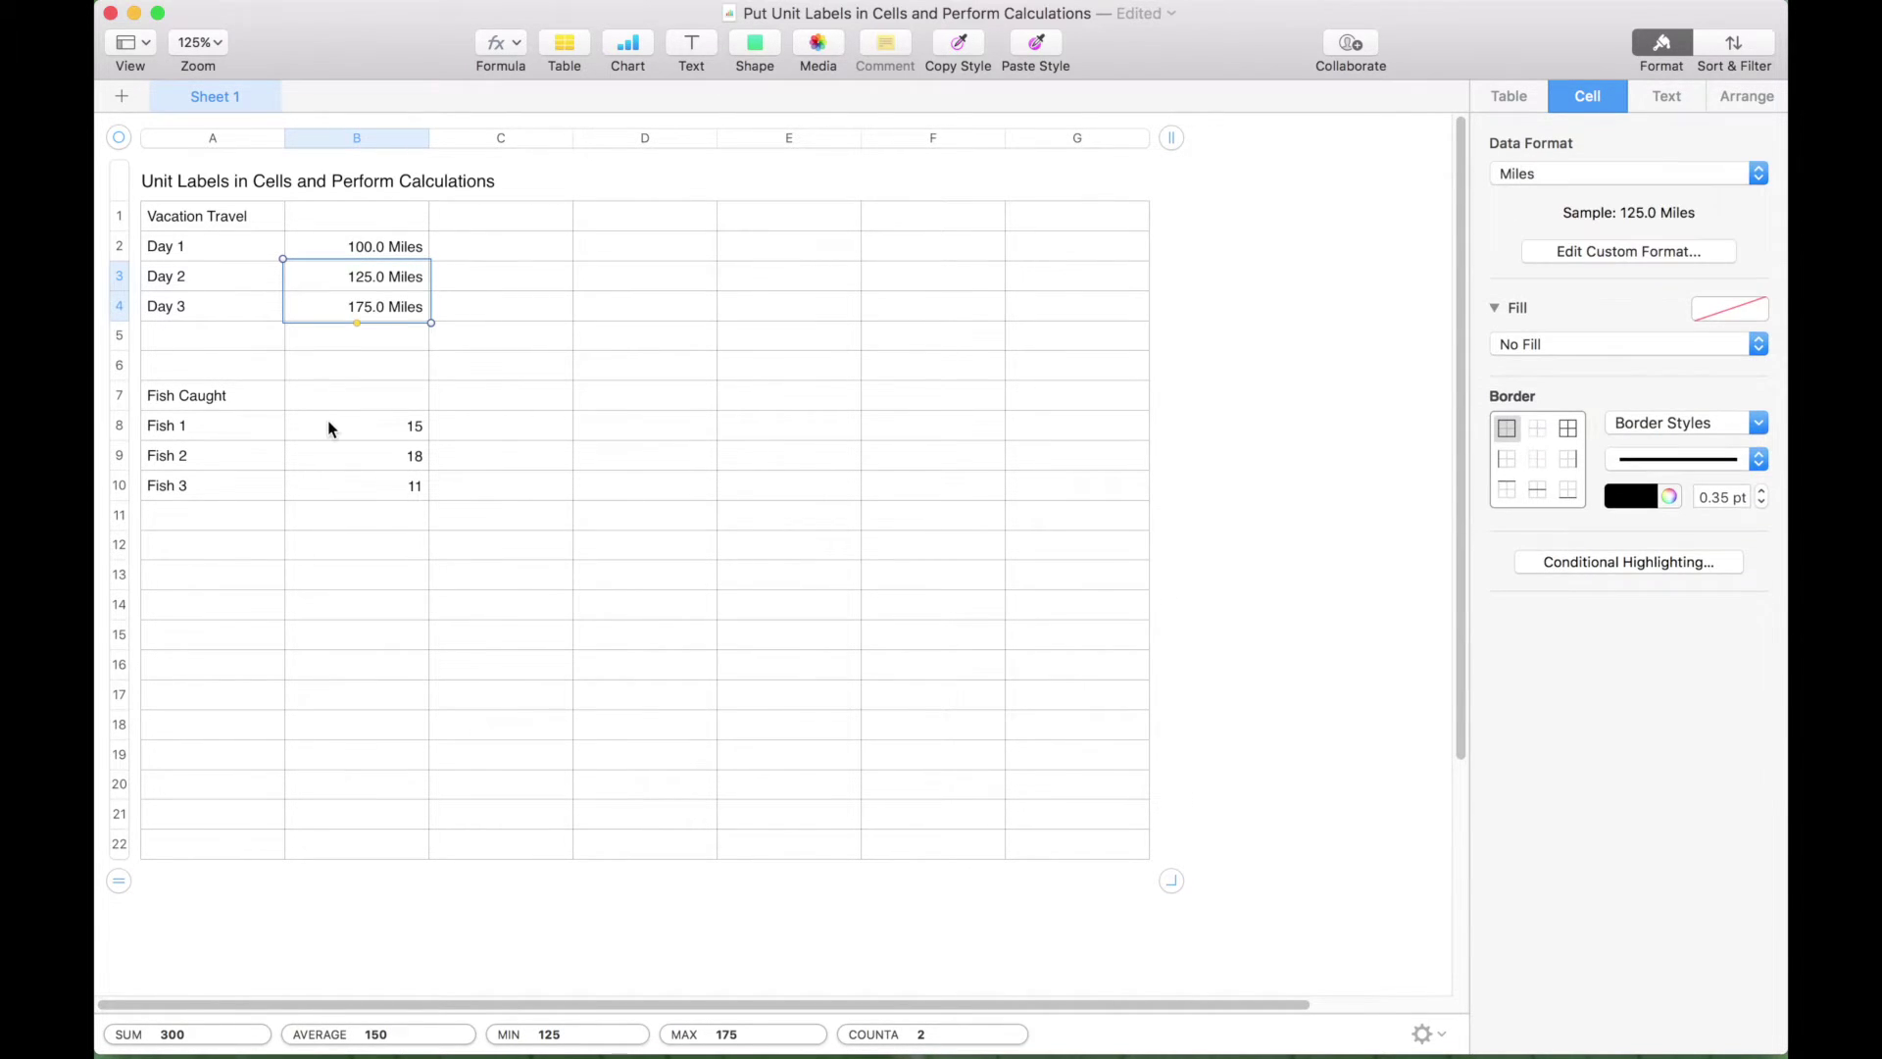
- Total the three daily travel values in B5 with a SUM formula over B2:B4
click(385, 336)
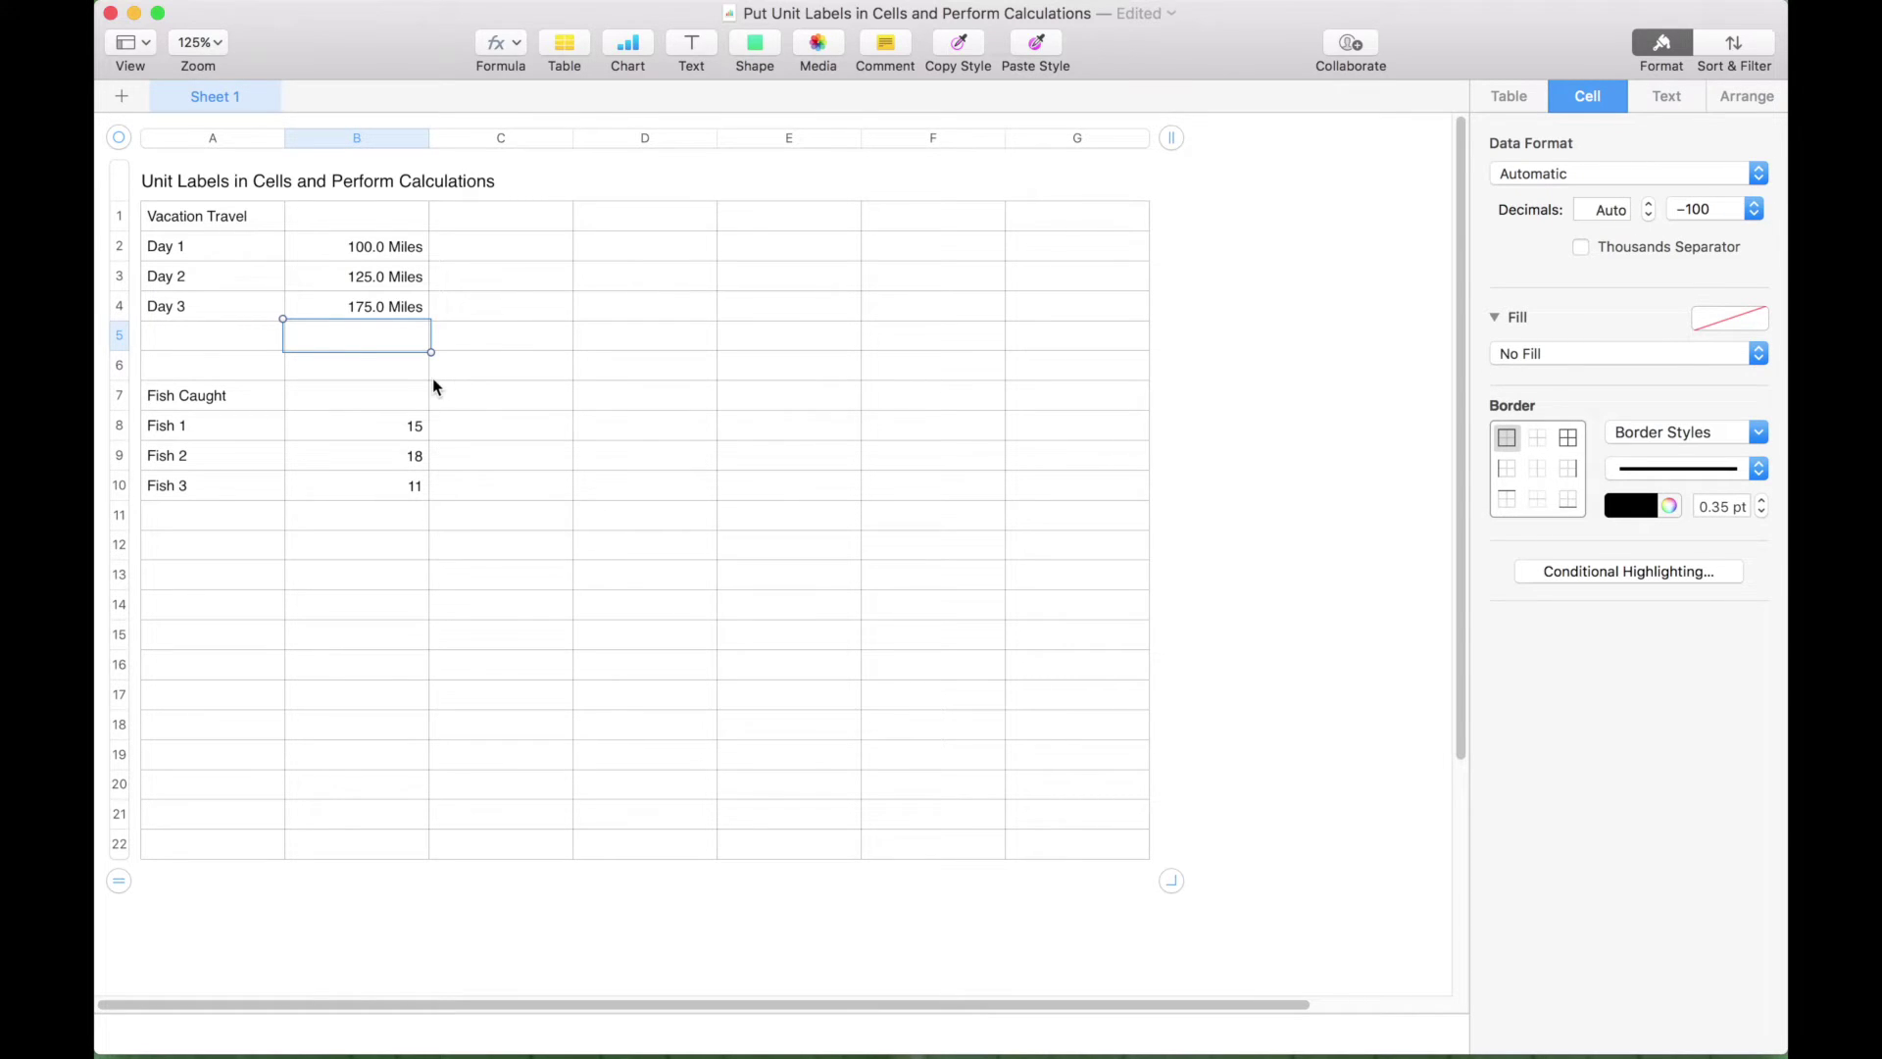
click(366, 337)
text(=sum)
key(Return)
drag(407, 247, 425, 310)
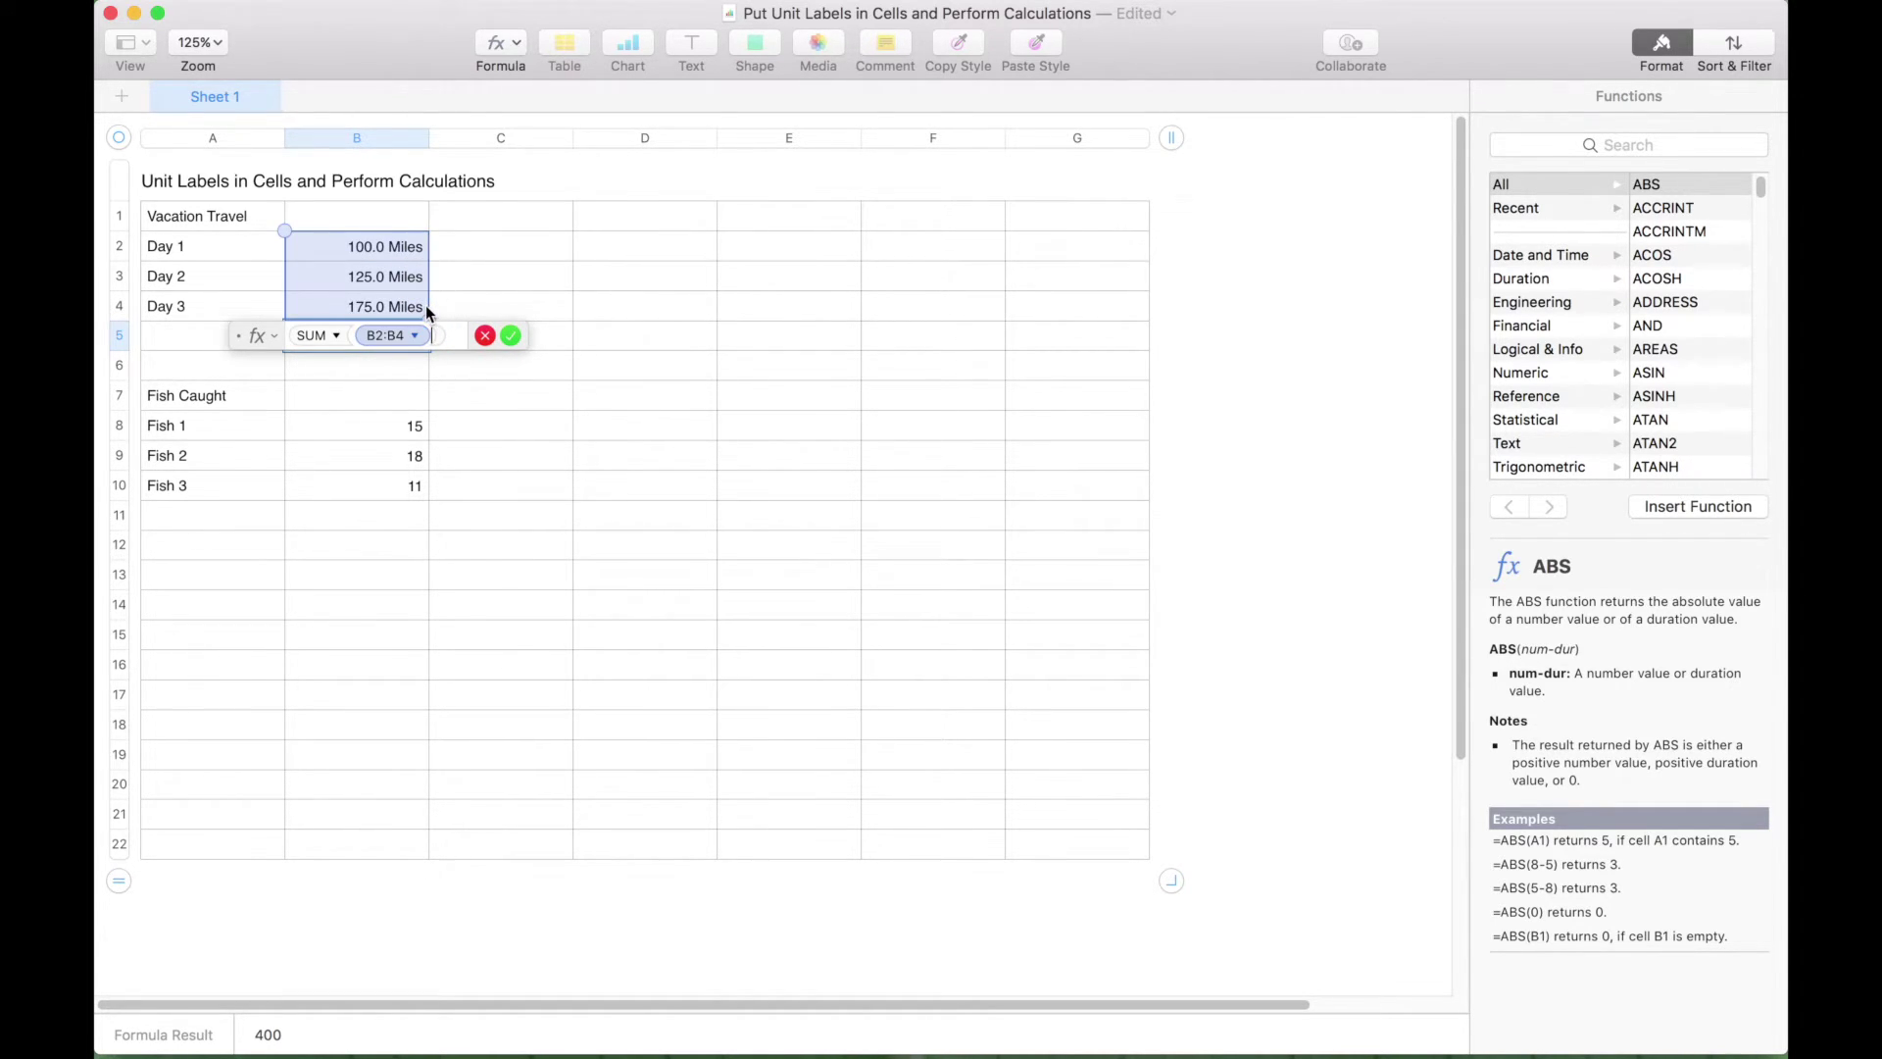
click(511, 335)
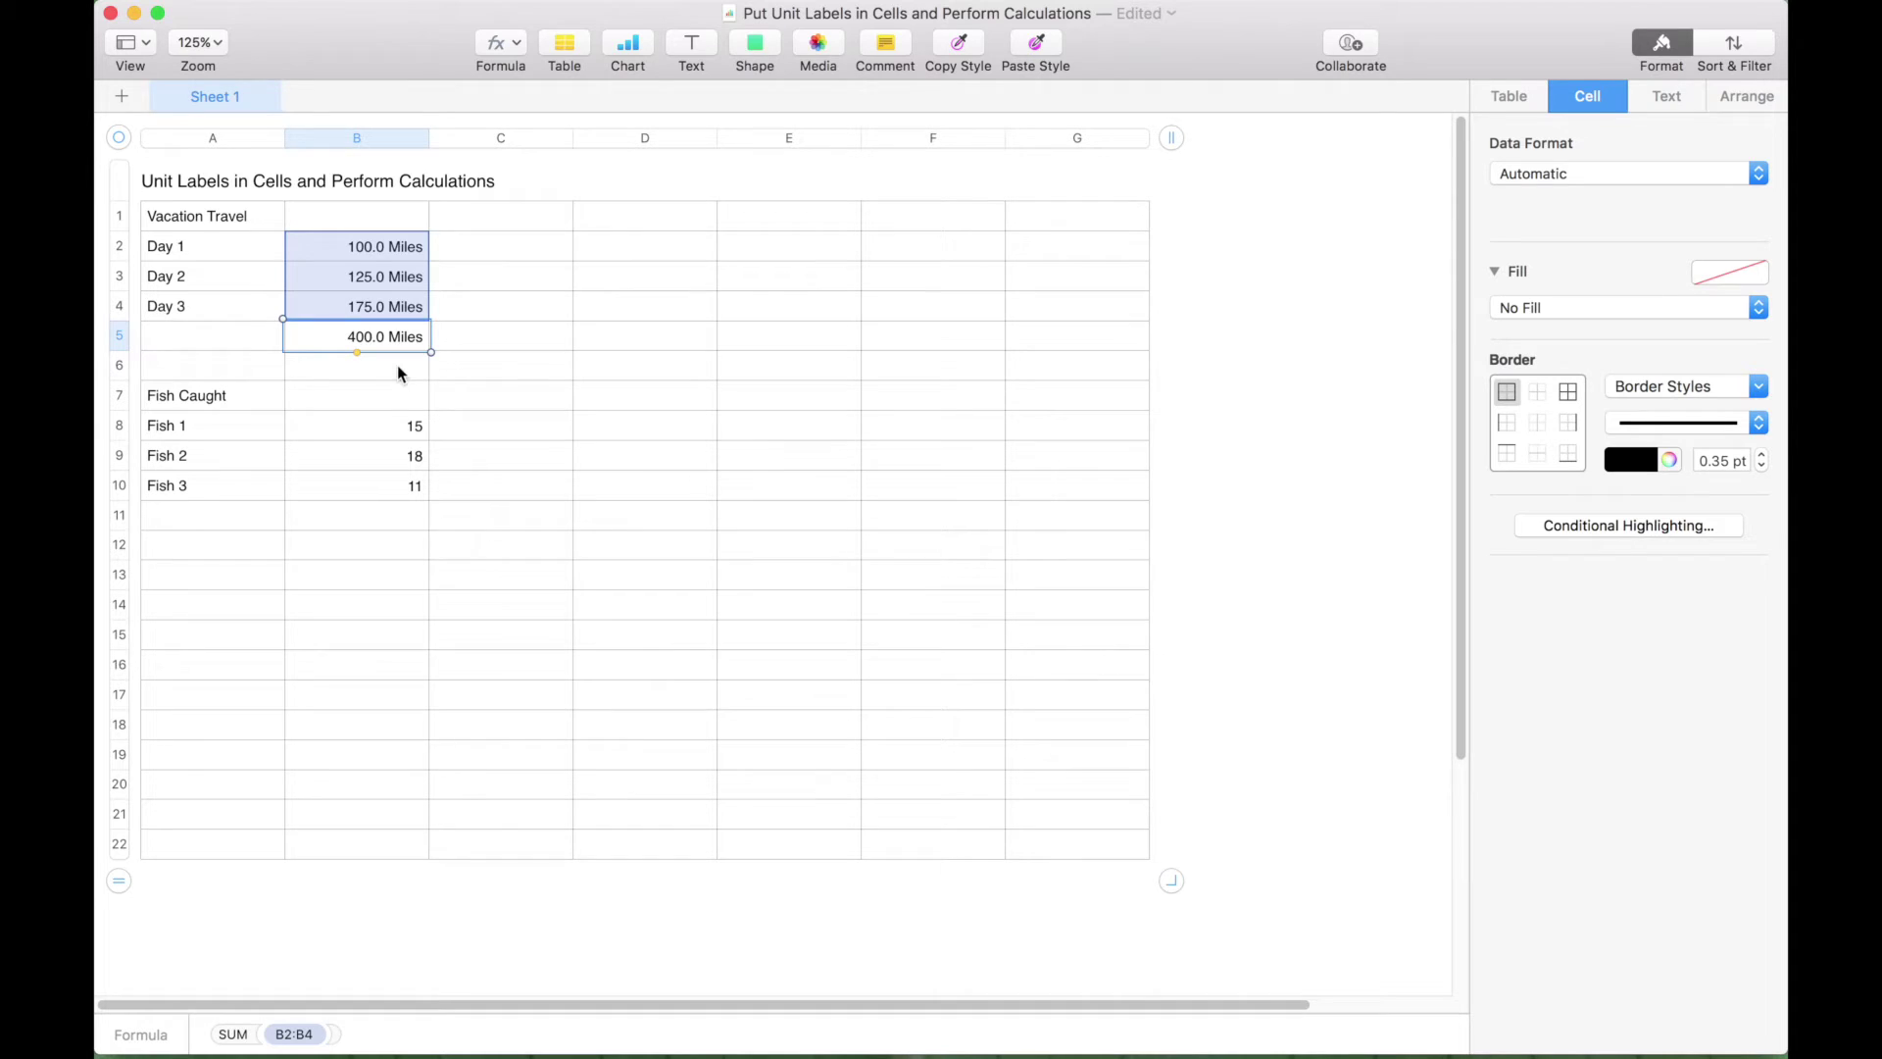
- Check the underlying contents of the Day 1 value in B2 and the travel total in B5
click(488, 252)
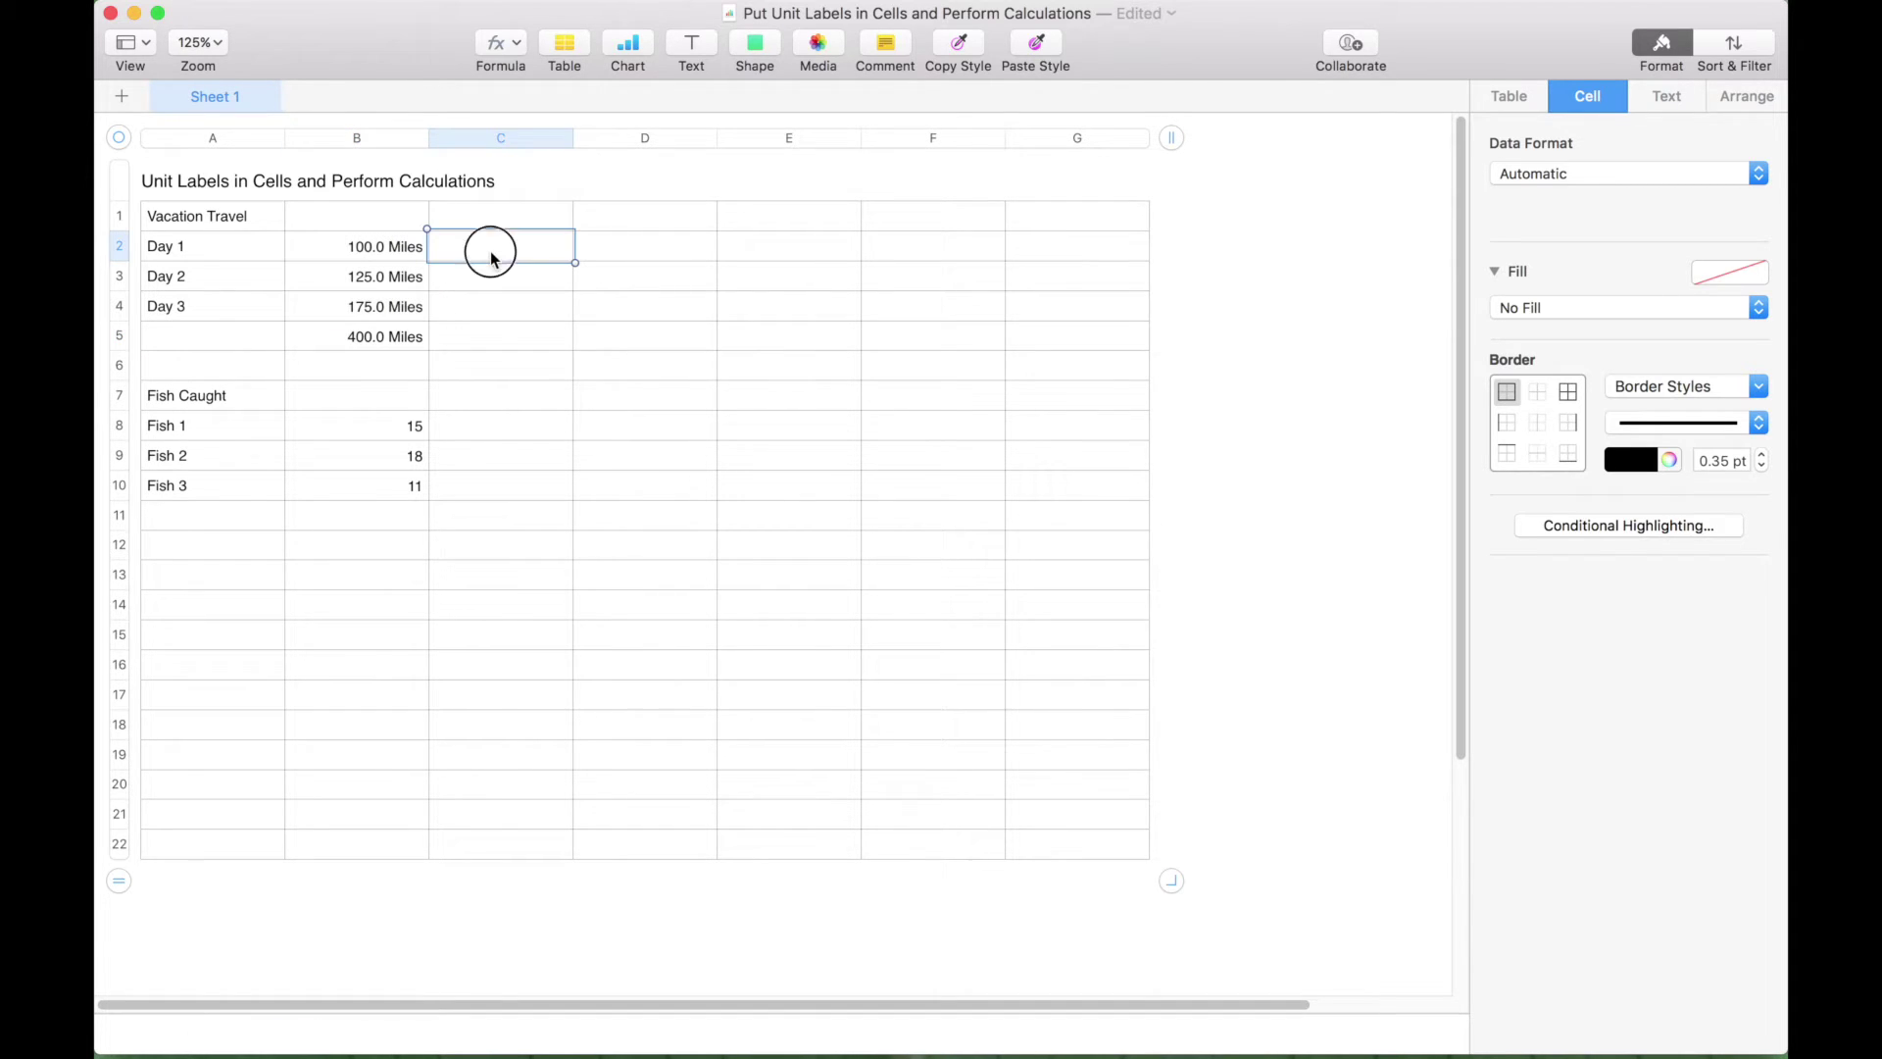
click(402, 250)
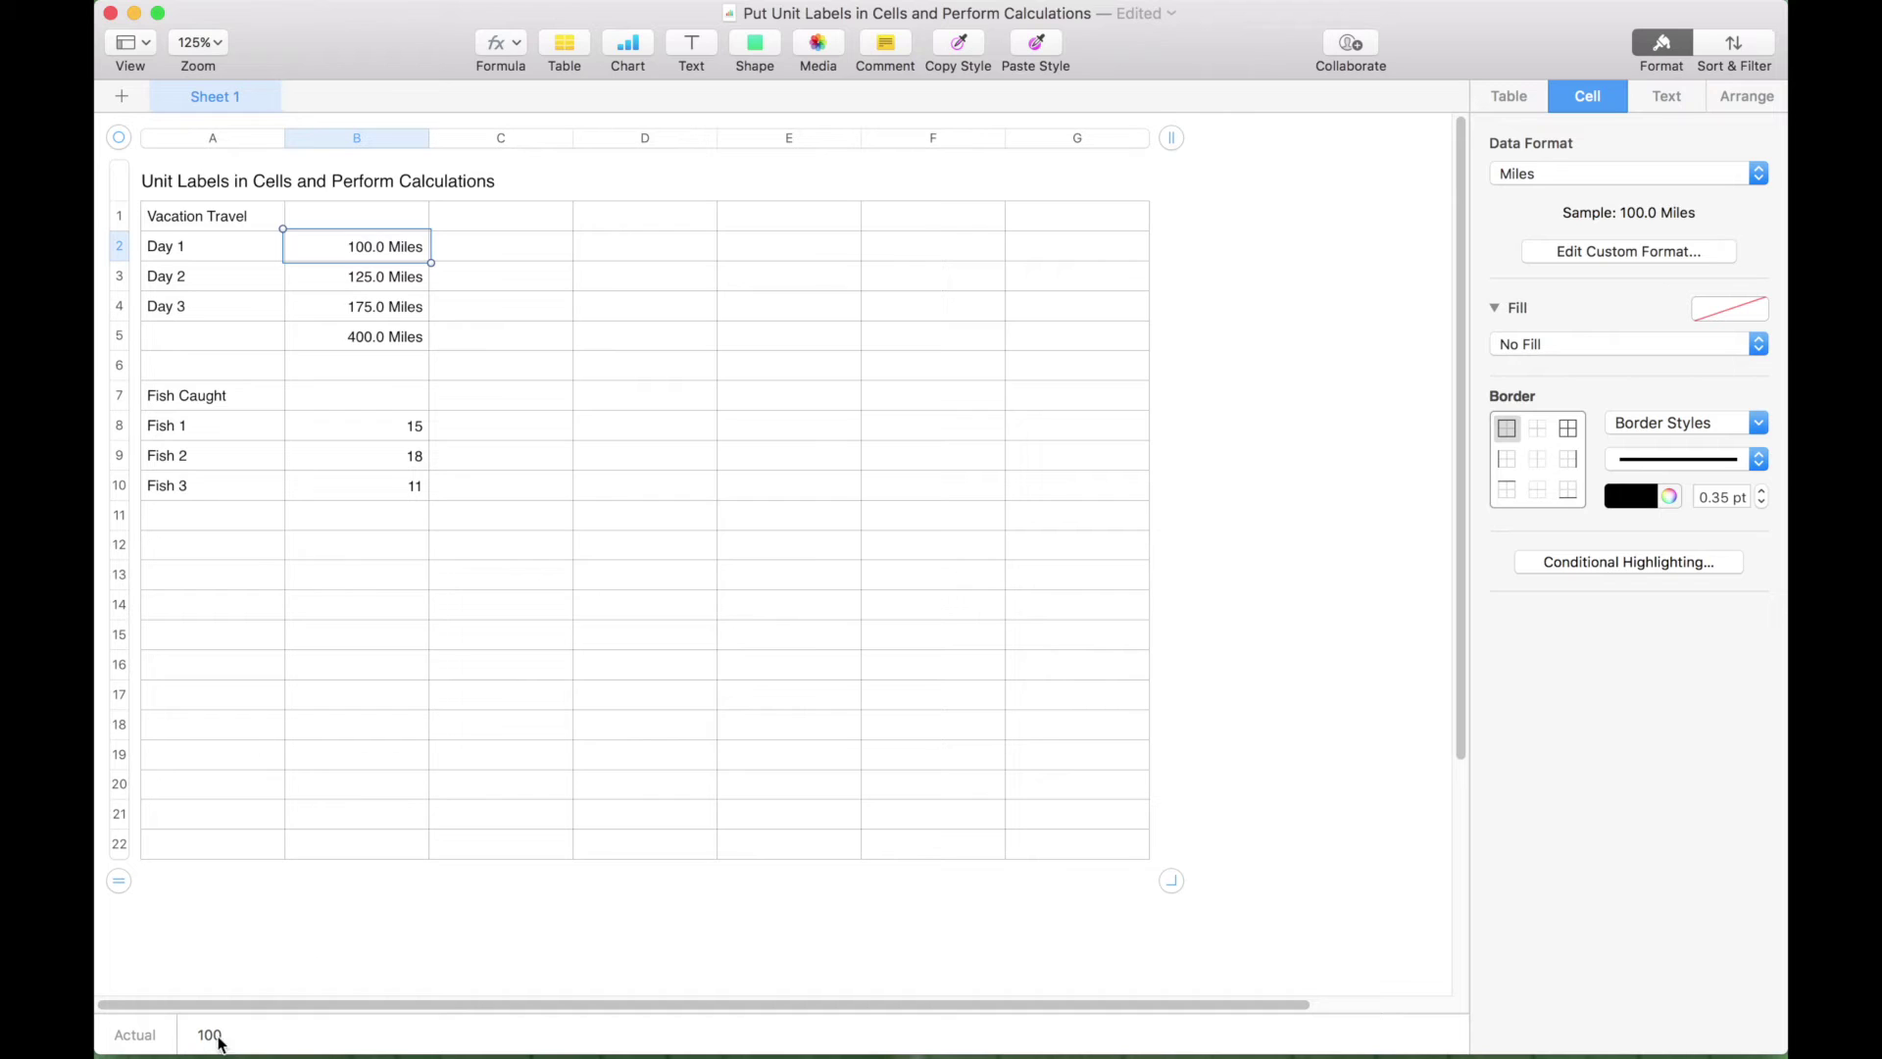
click(355, 339)
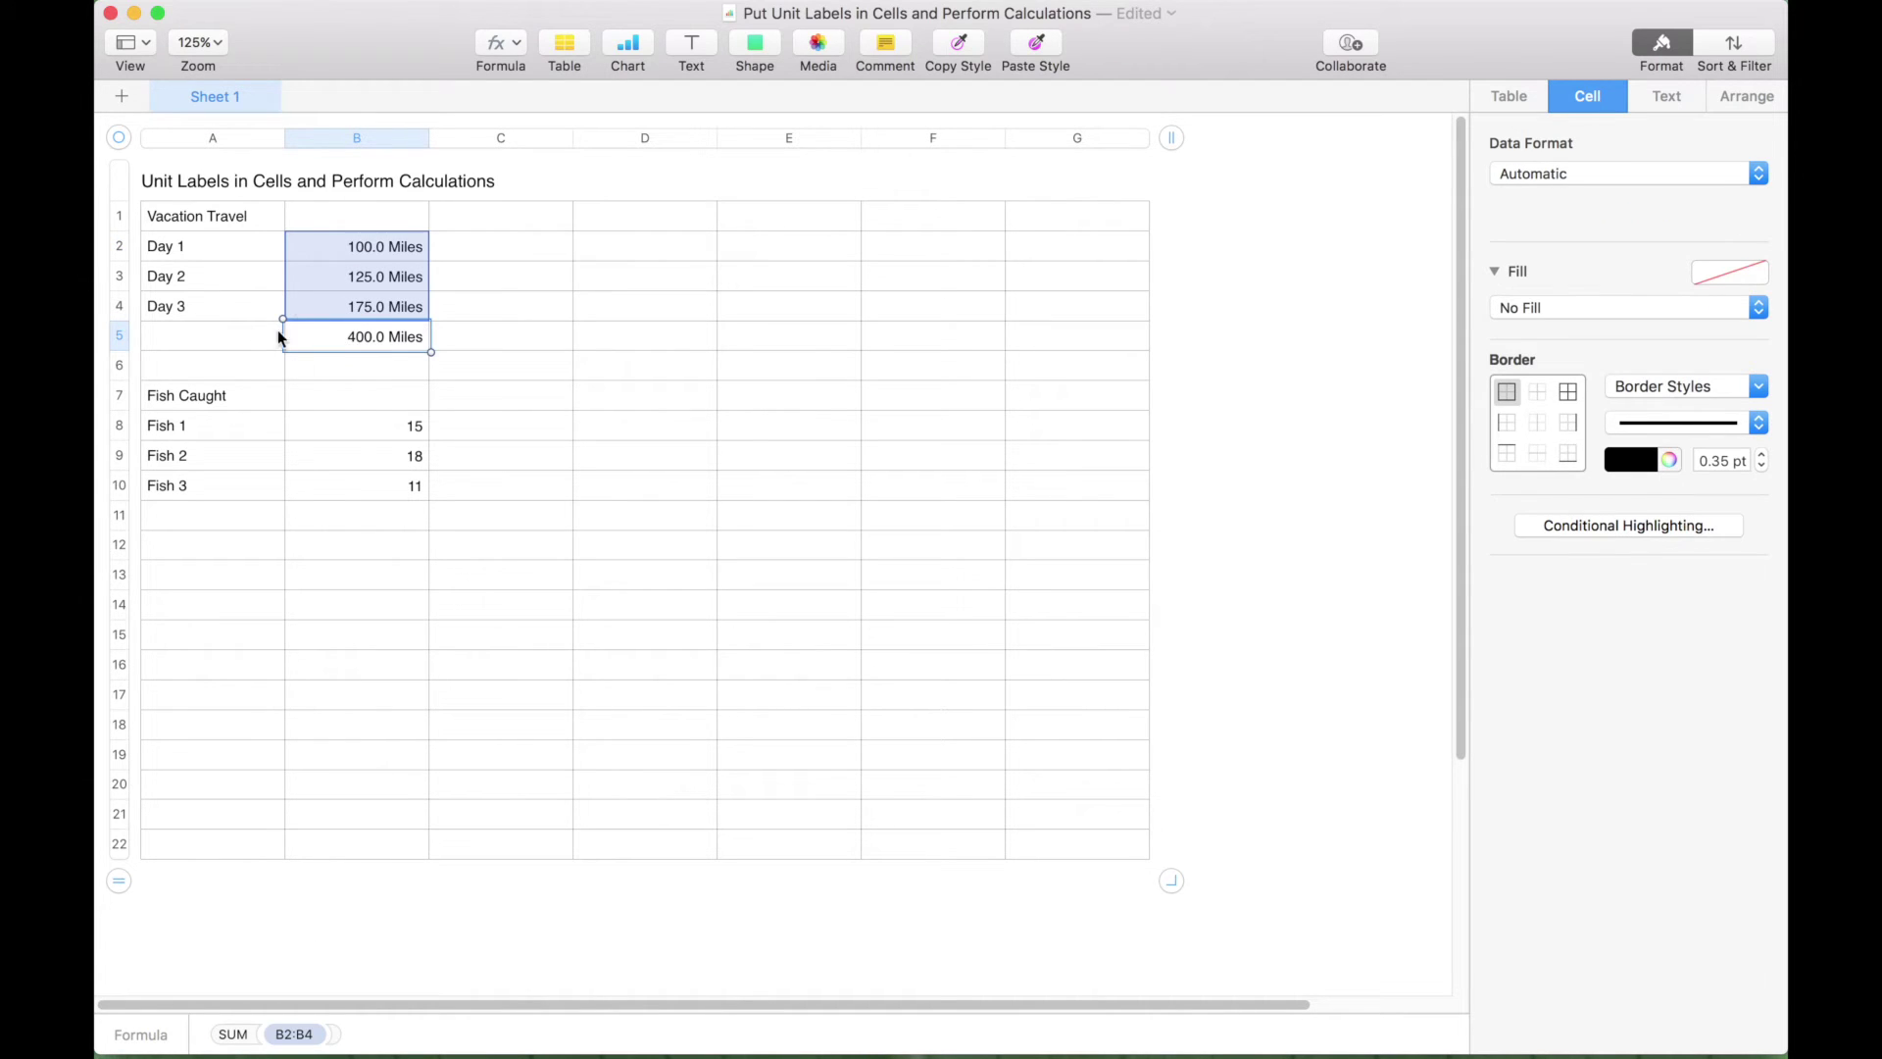
- Enter "100.0 Miles" directly in cell C2 and compare its stored content with that of B2
click(502, 247)
text(100.0 Miles)
key(Return)
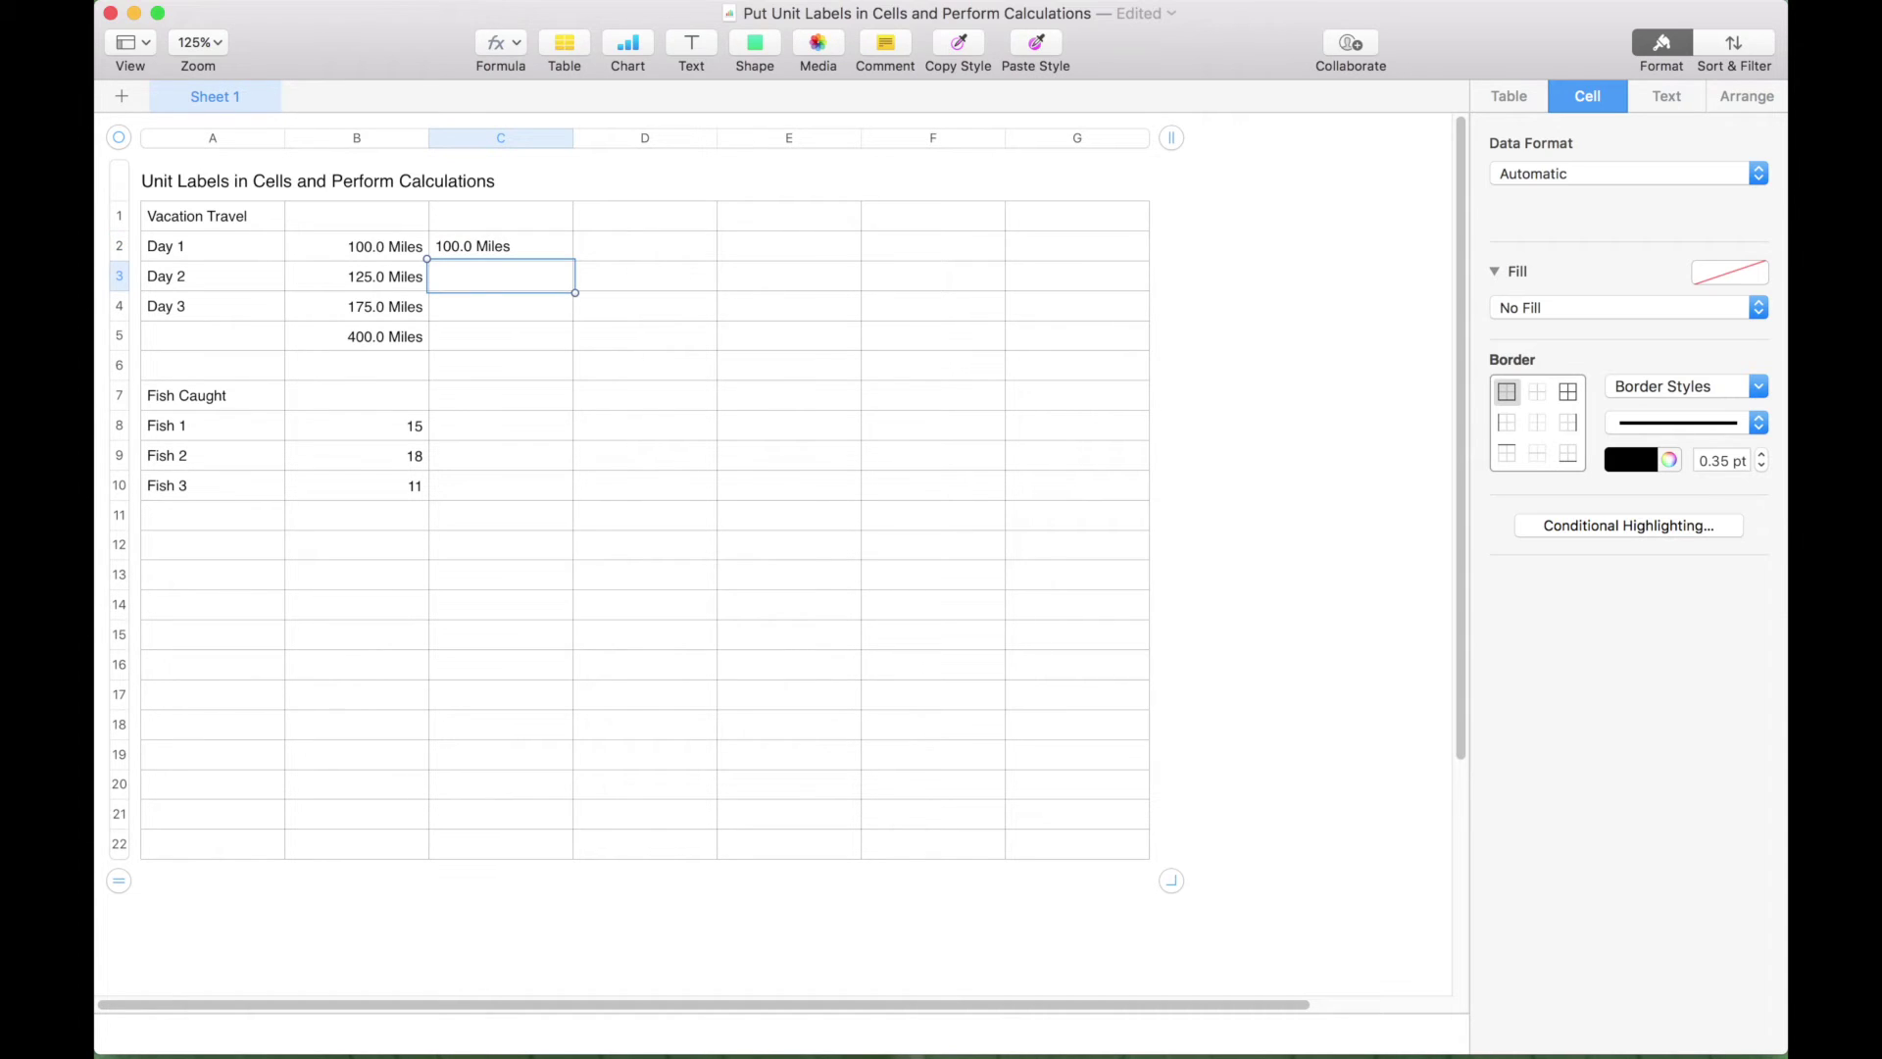
click(384, 248)
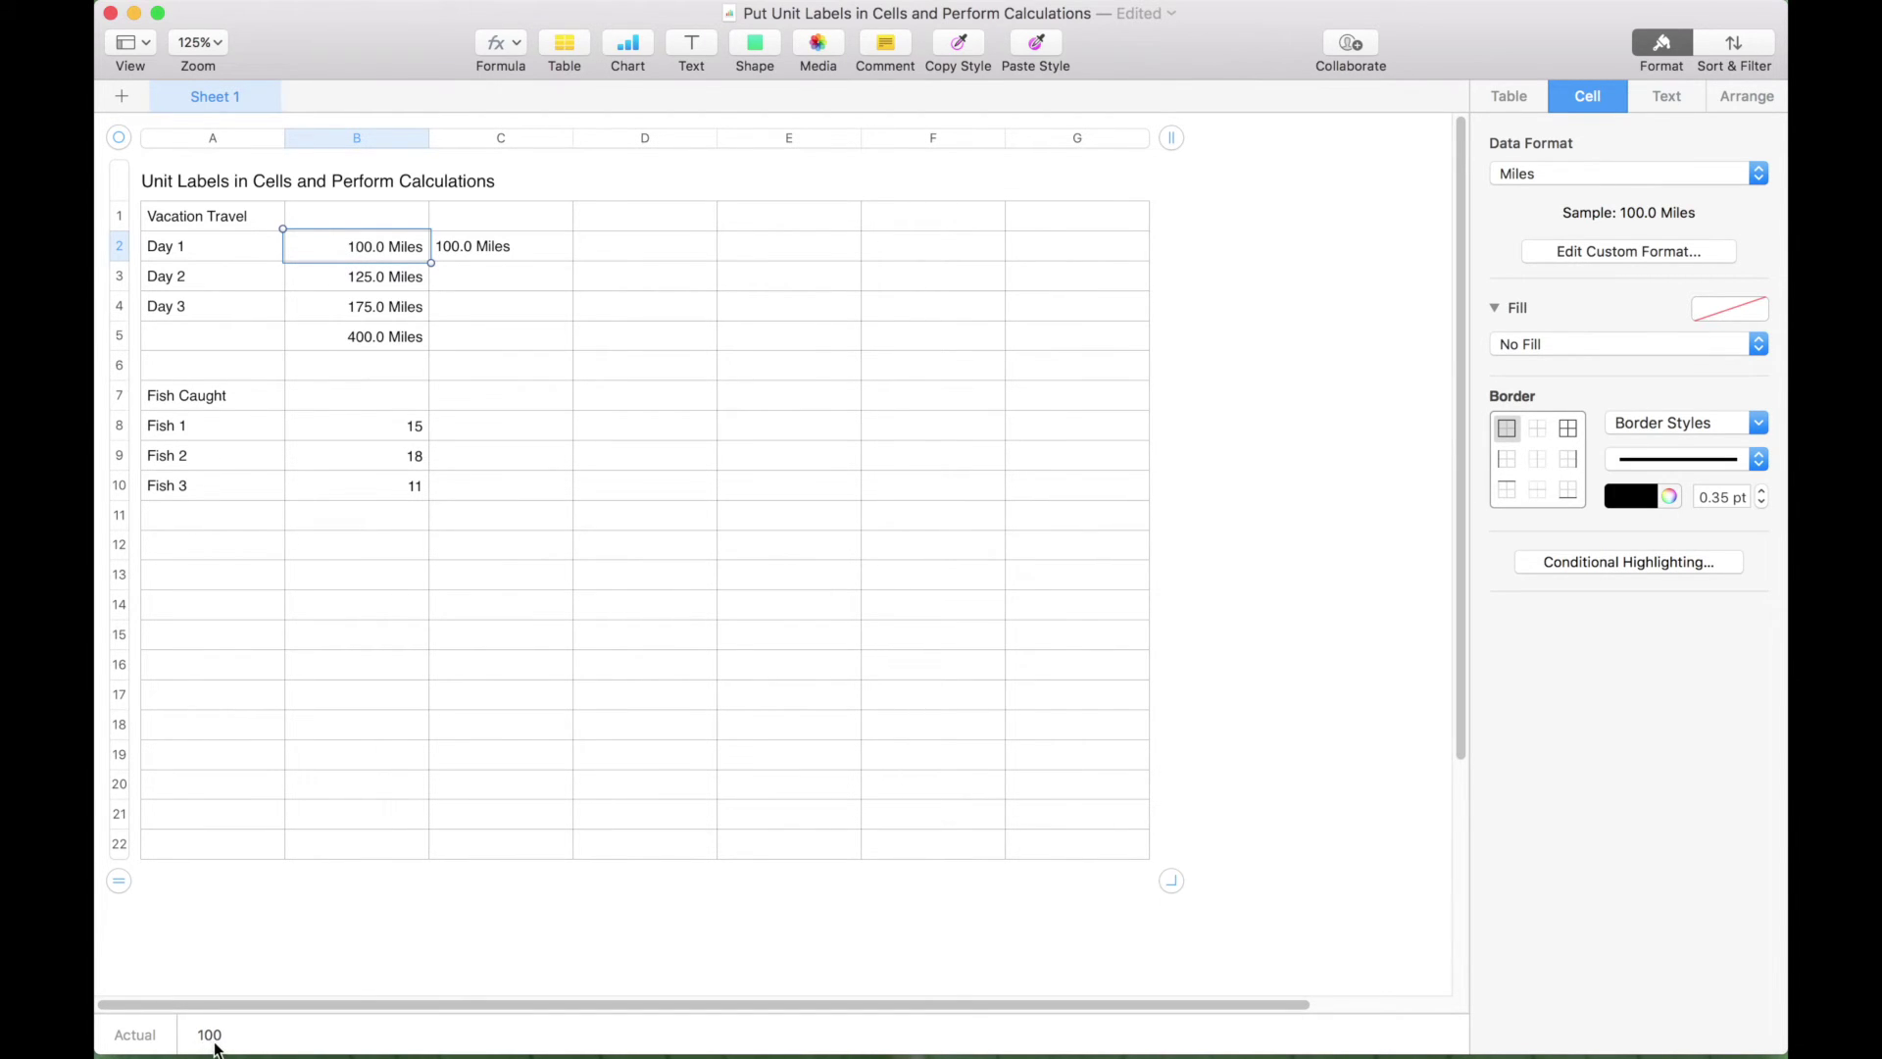
click(495, 251)
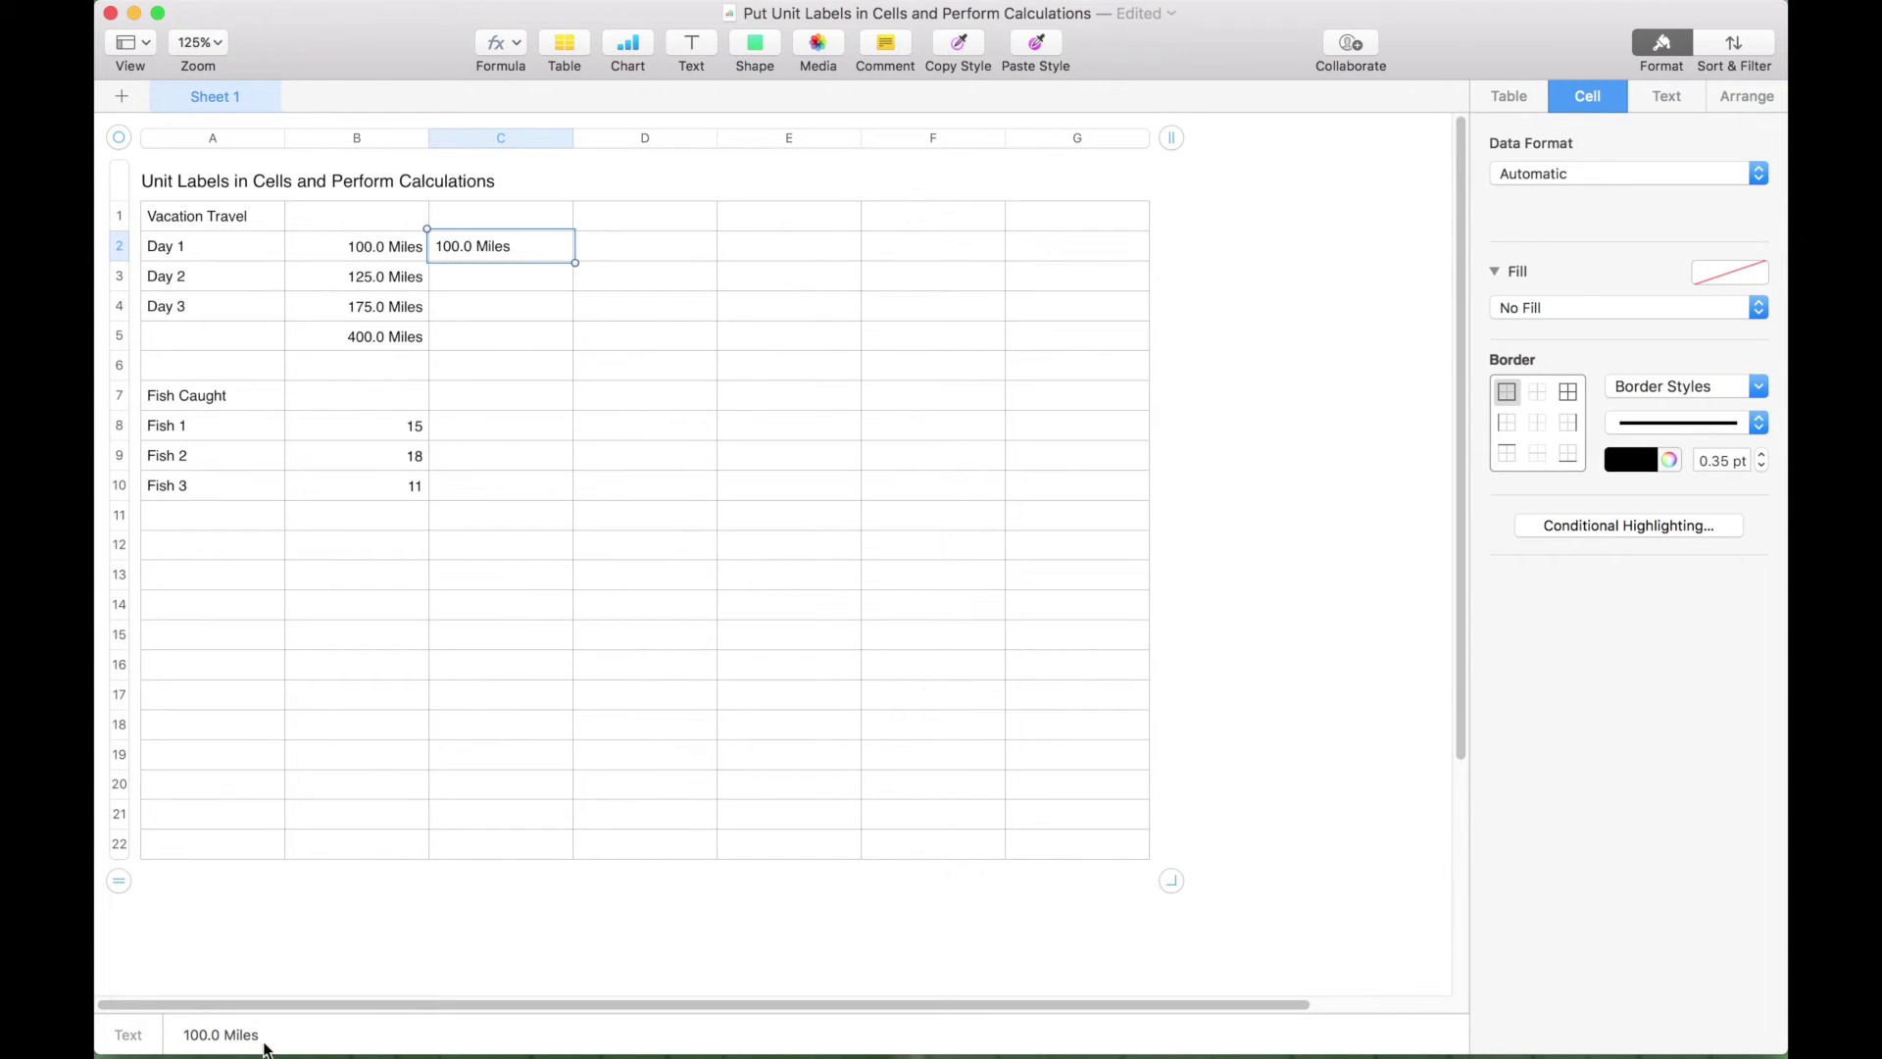
- Create a custom number format named Pounds for the three fish values in B8:B10
click(373, 434)
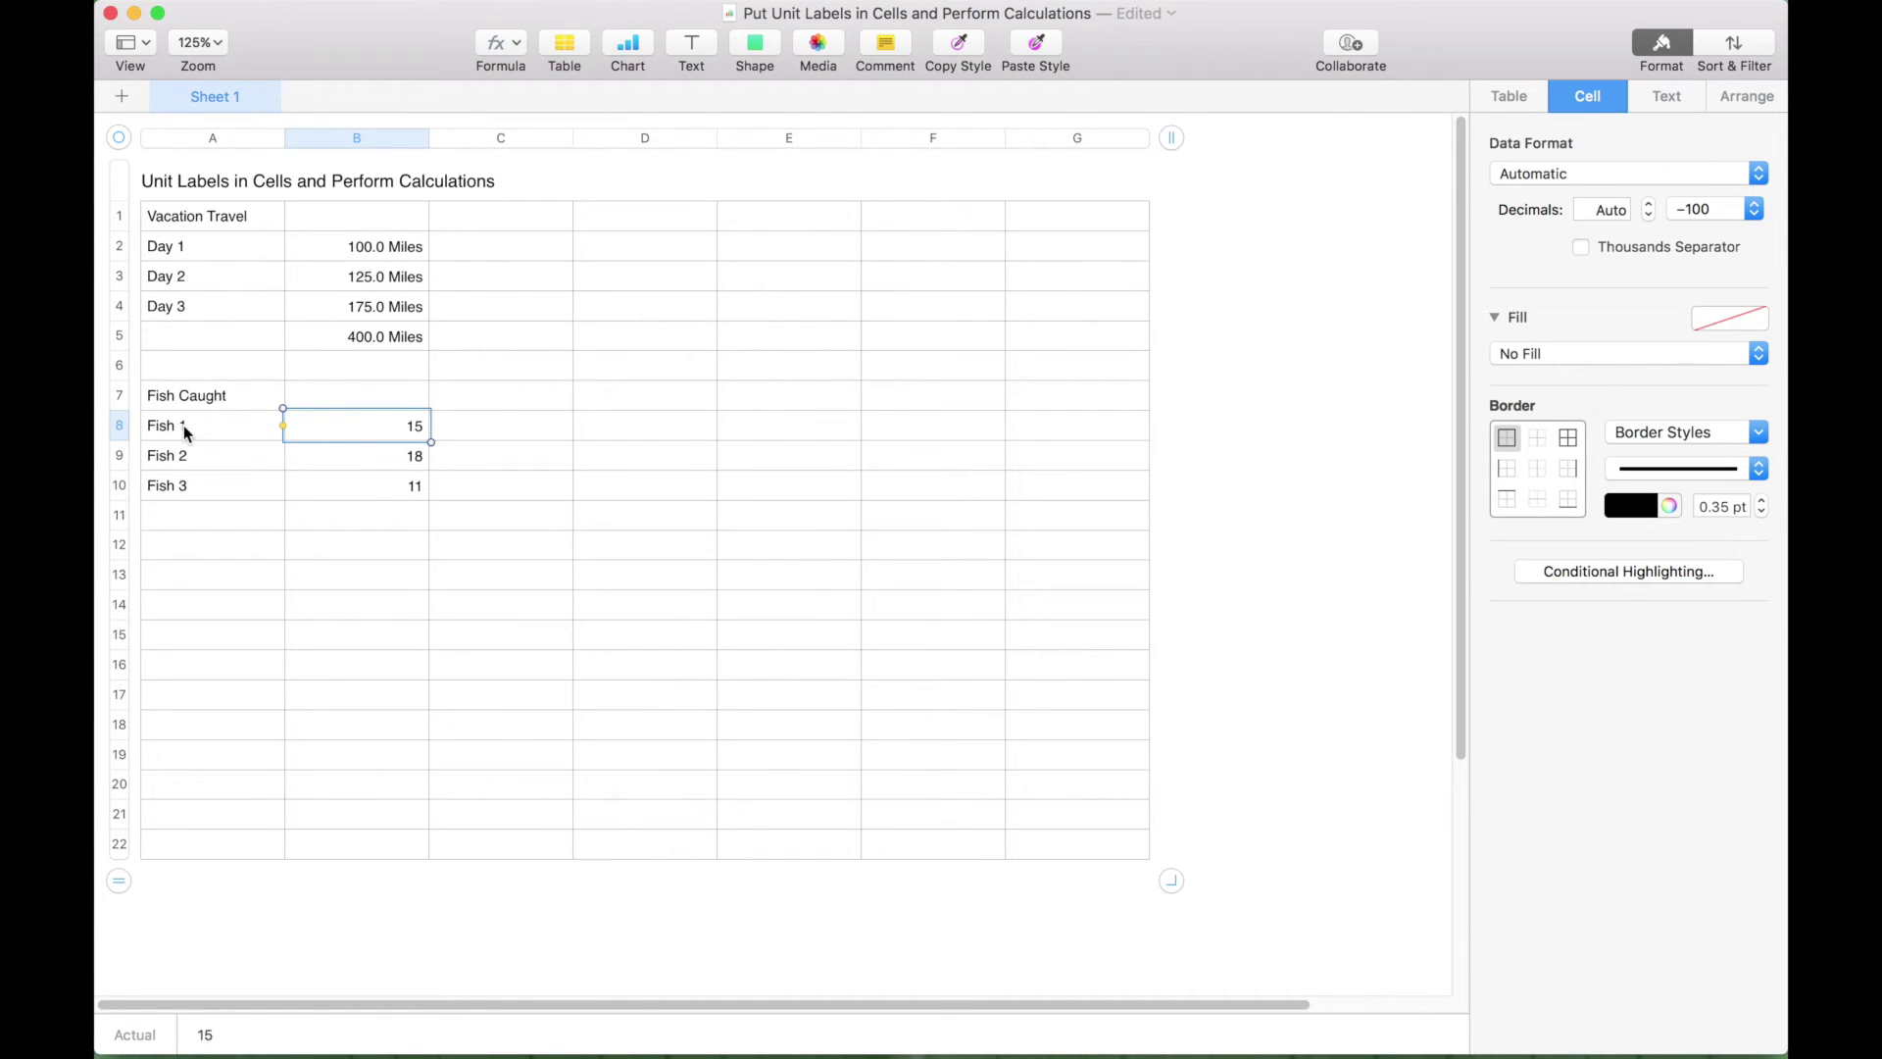
key(shift+Down)
key(shift+Down)
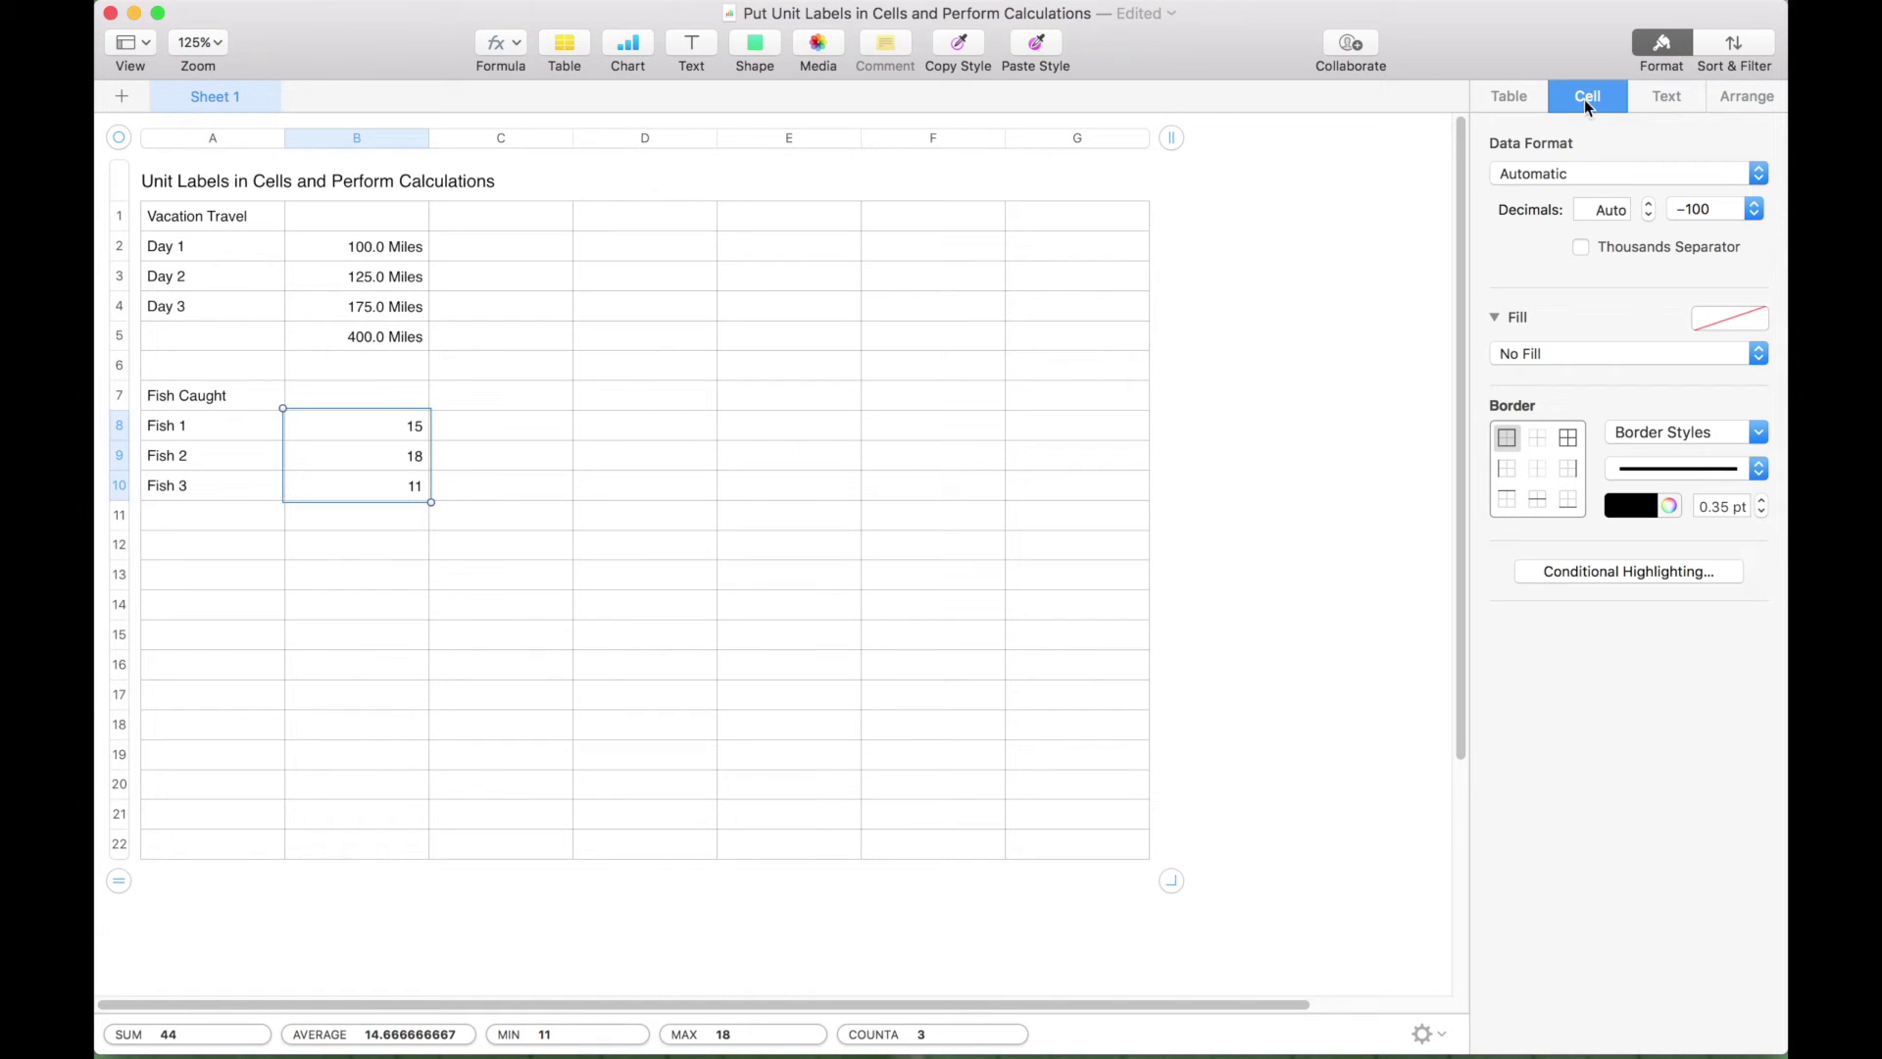
click(1760, 173)
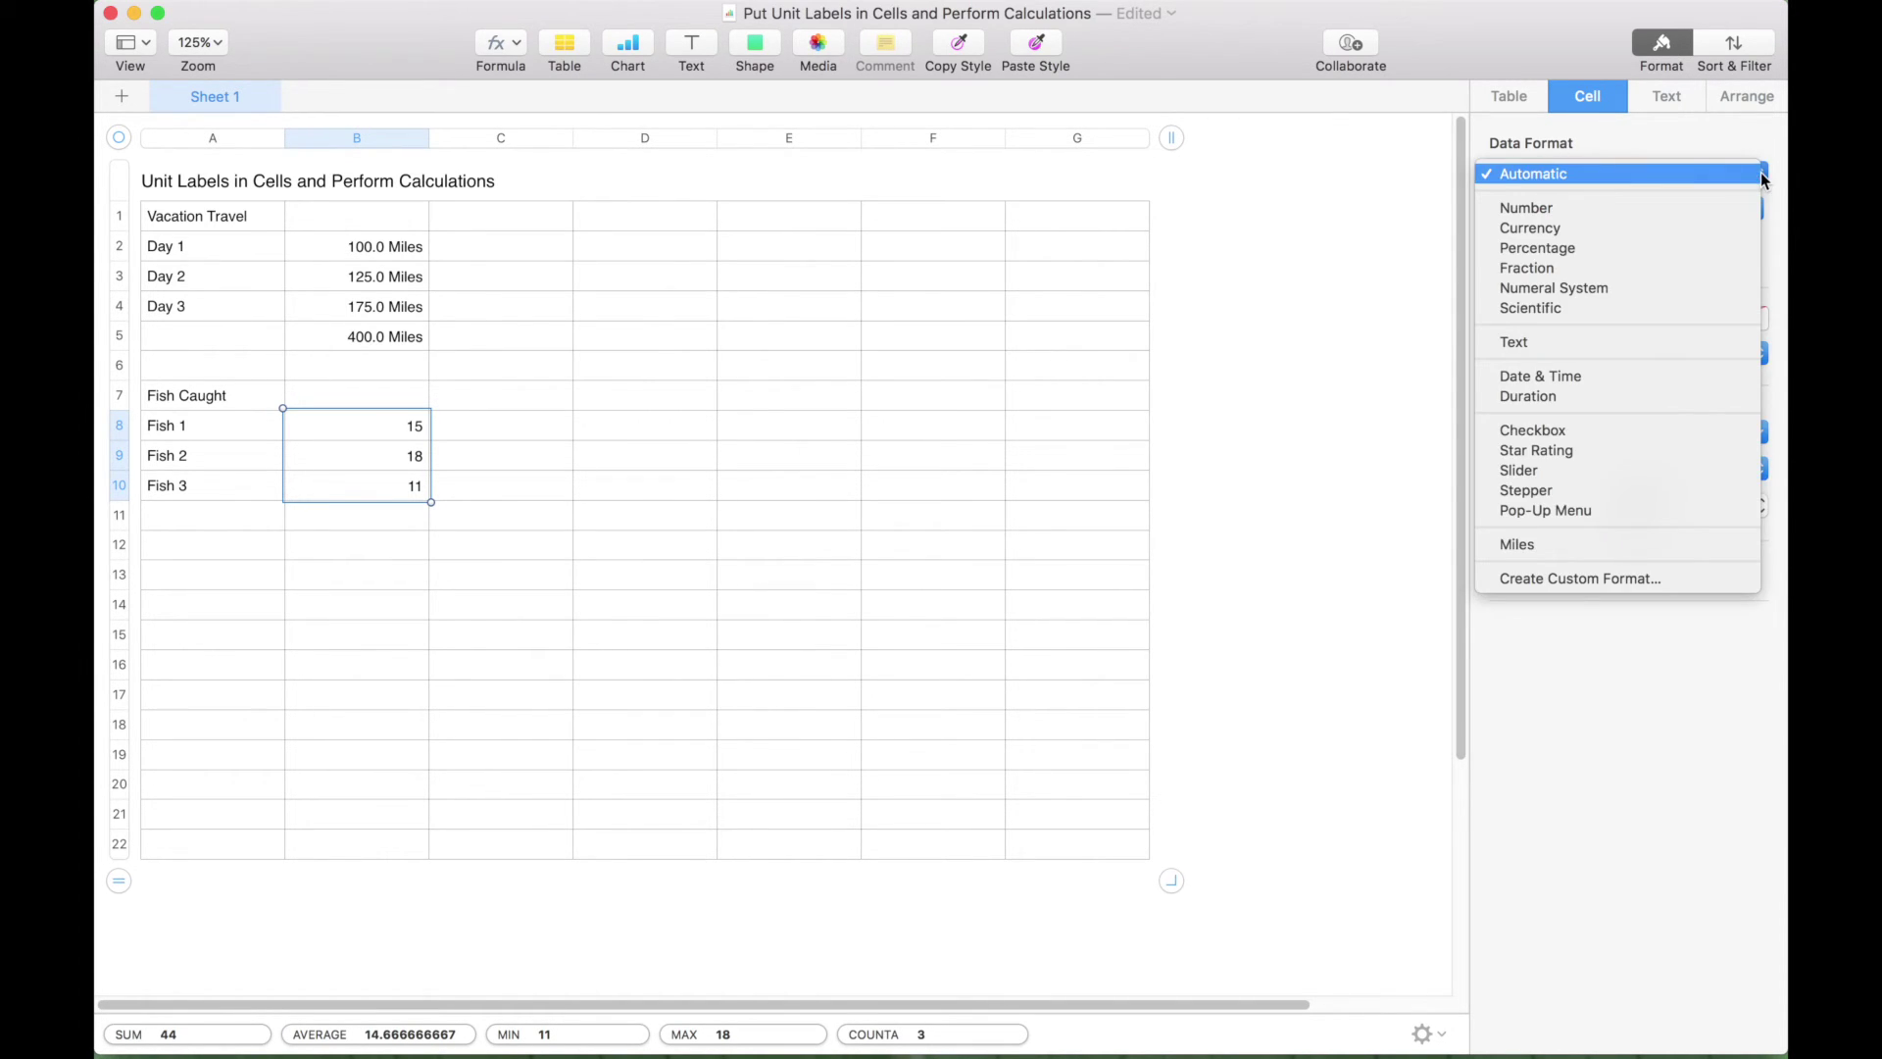
click(1610, 579)
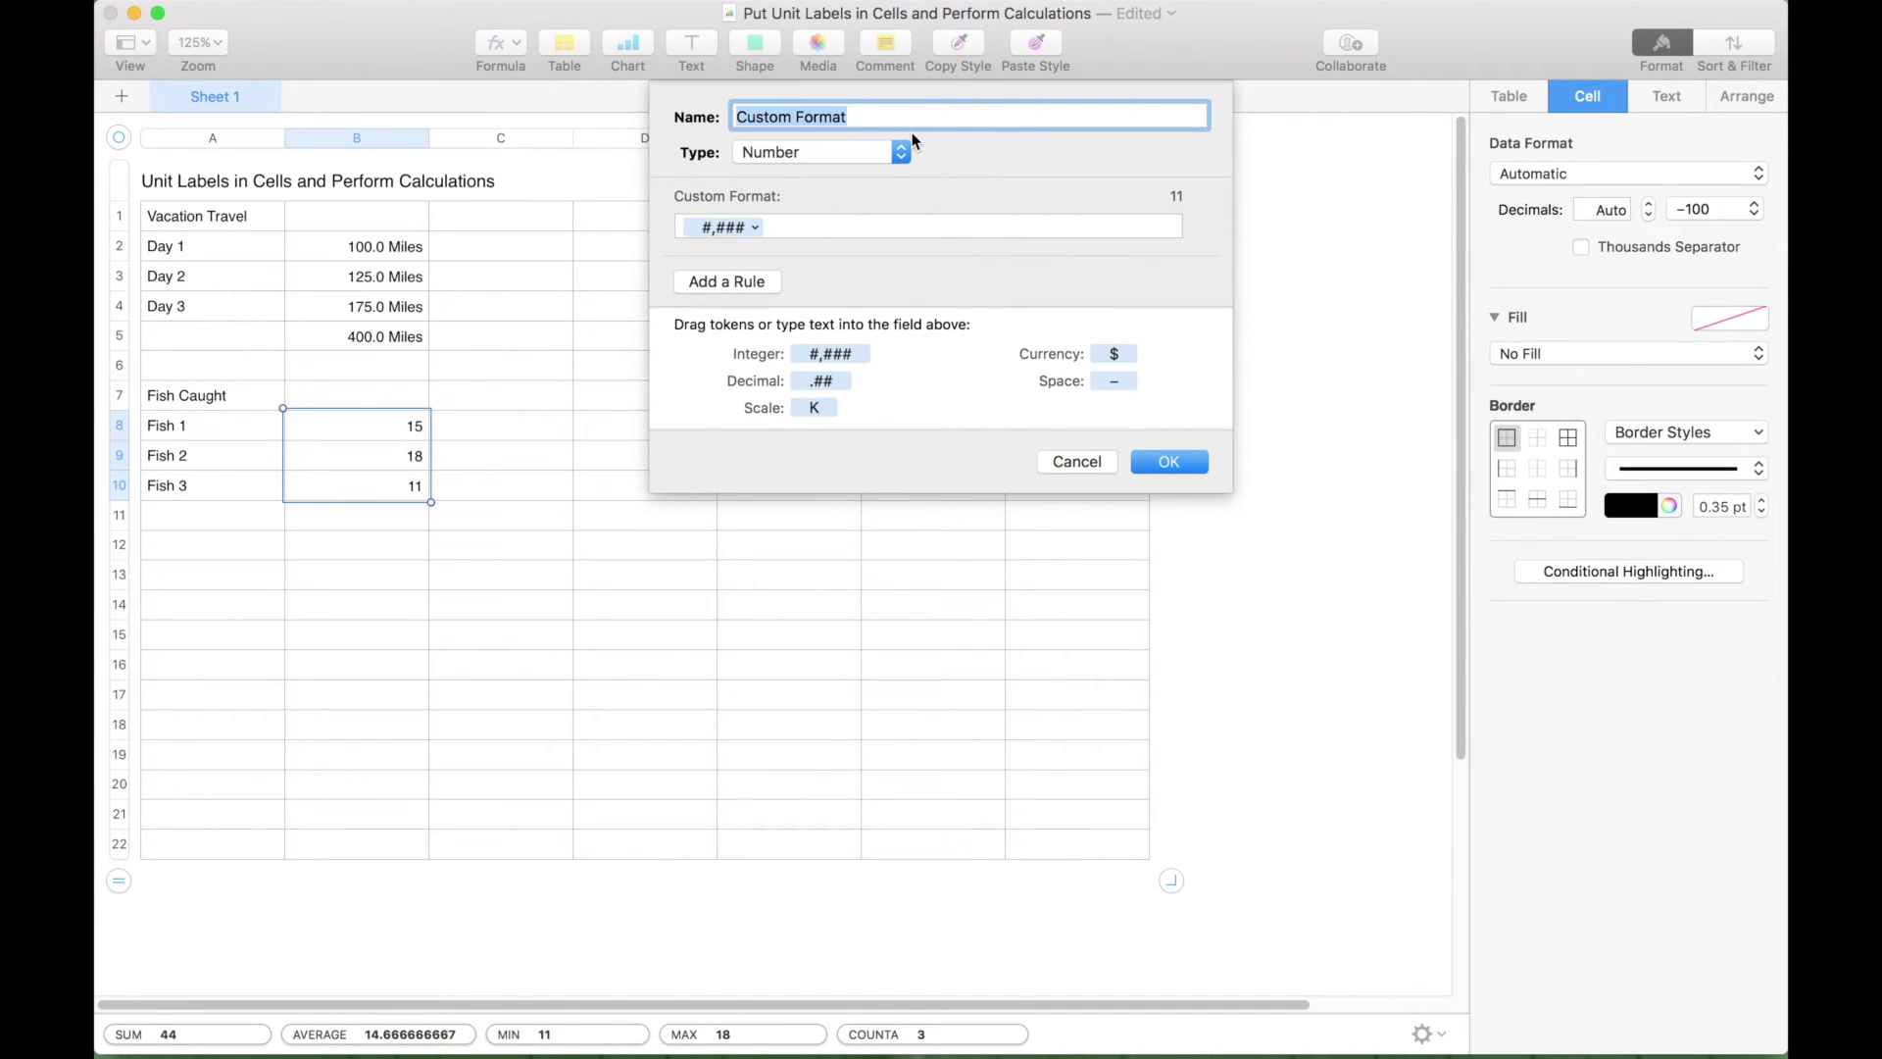
text(Pounds)
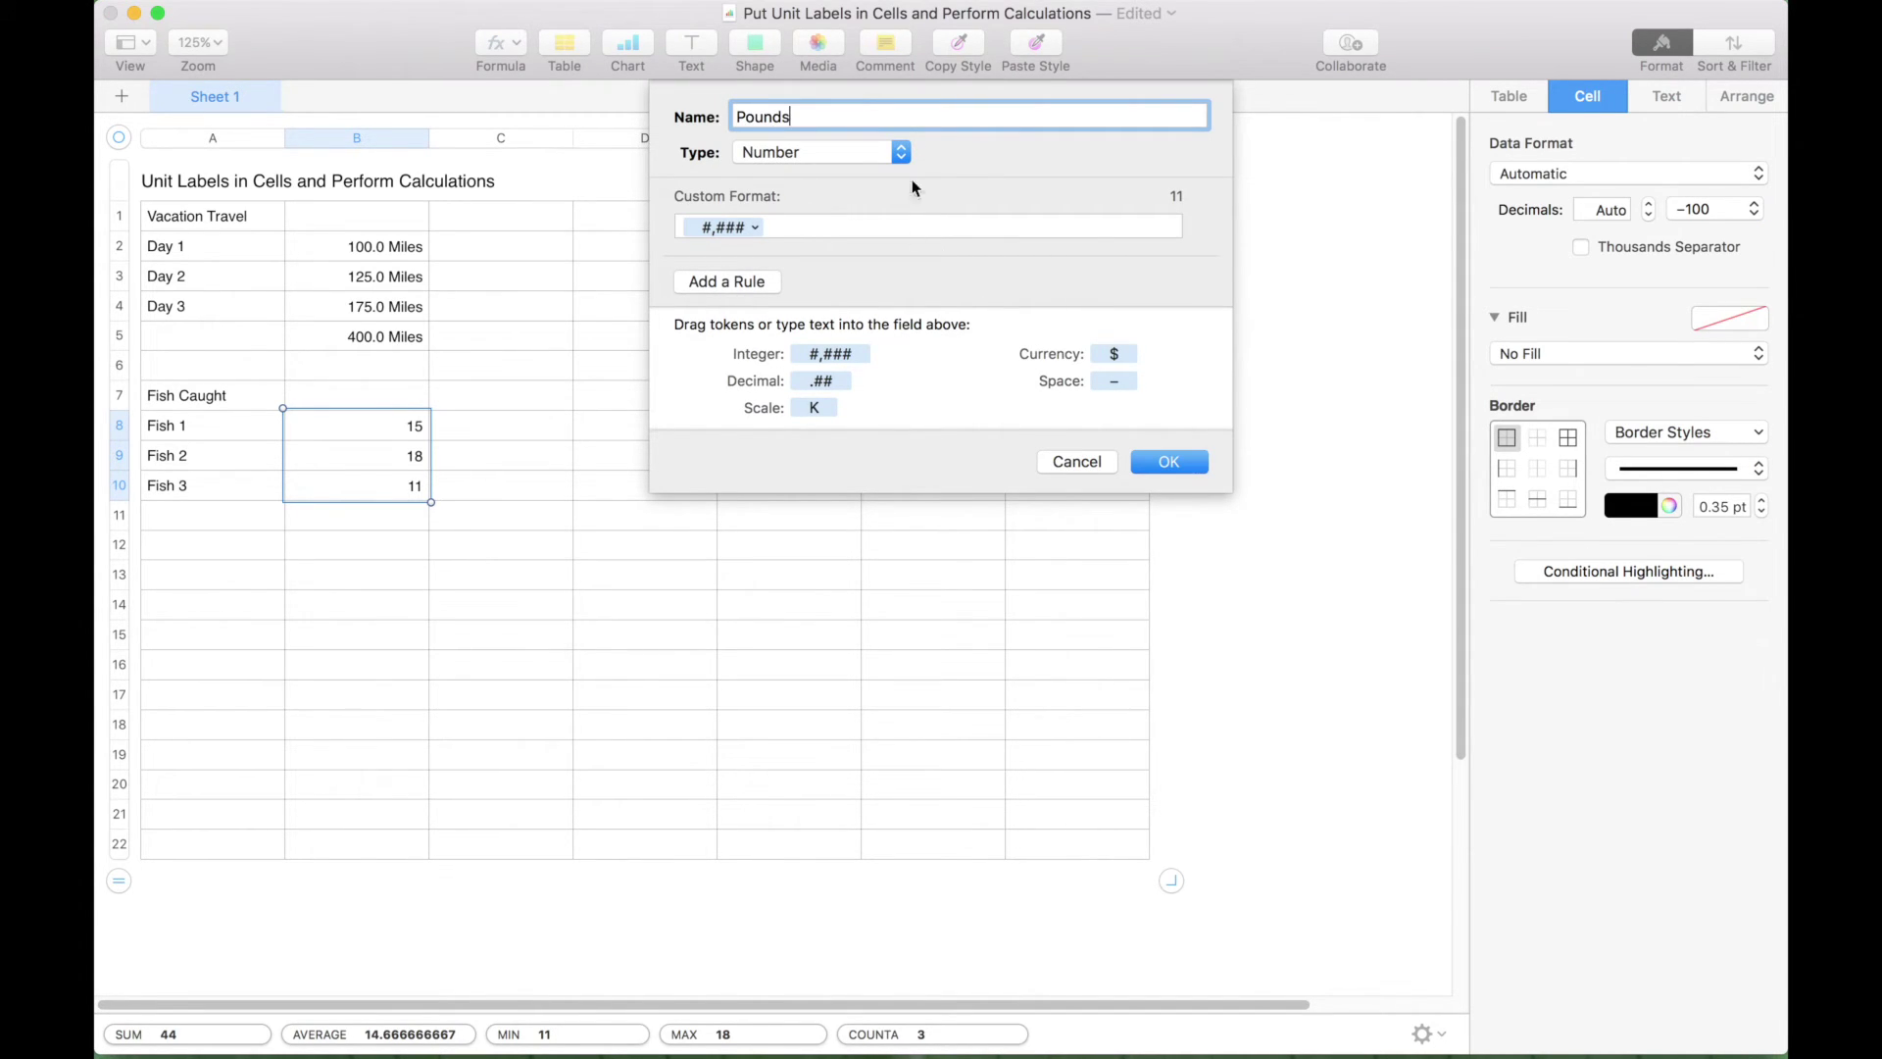
- Replace the integer token in the Pounds custom format with the .## decimal token
key(Tab)
key(BackSpace)
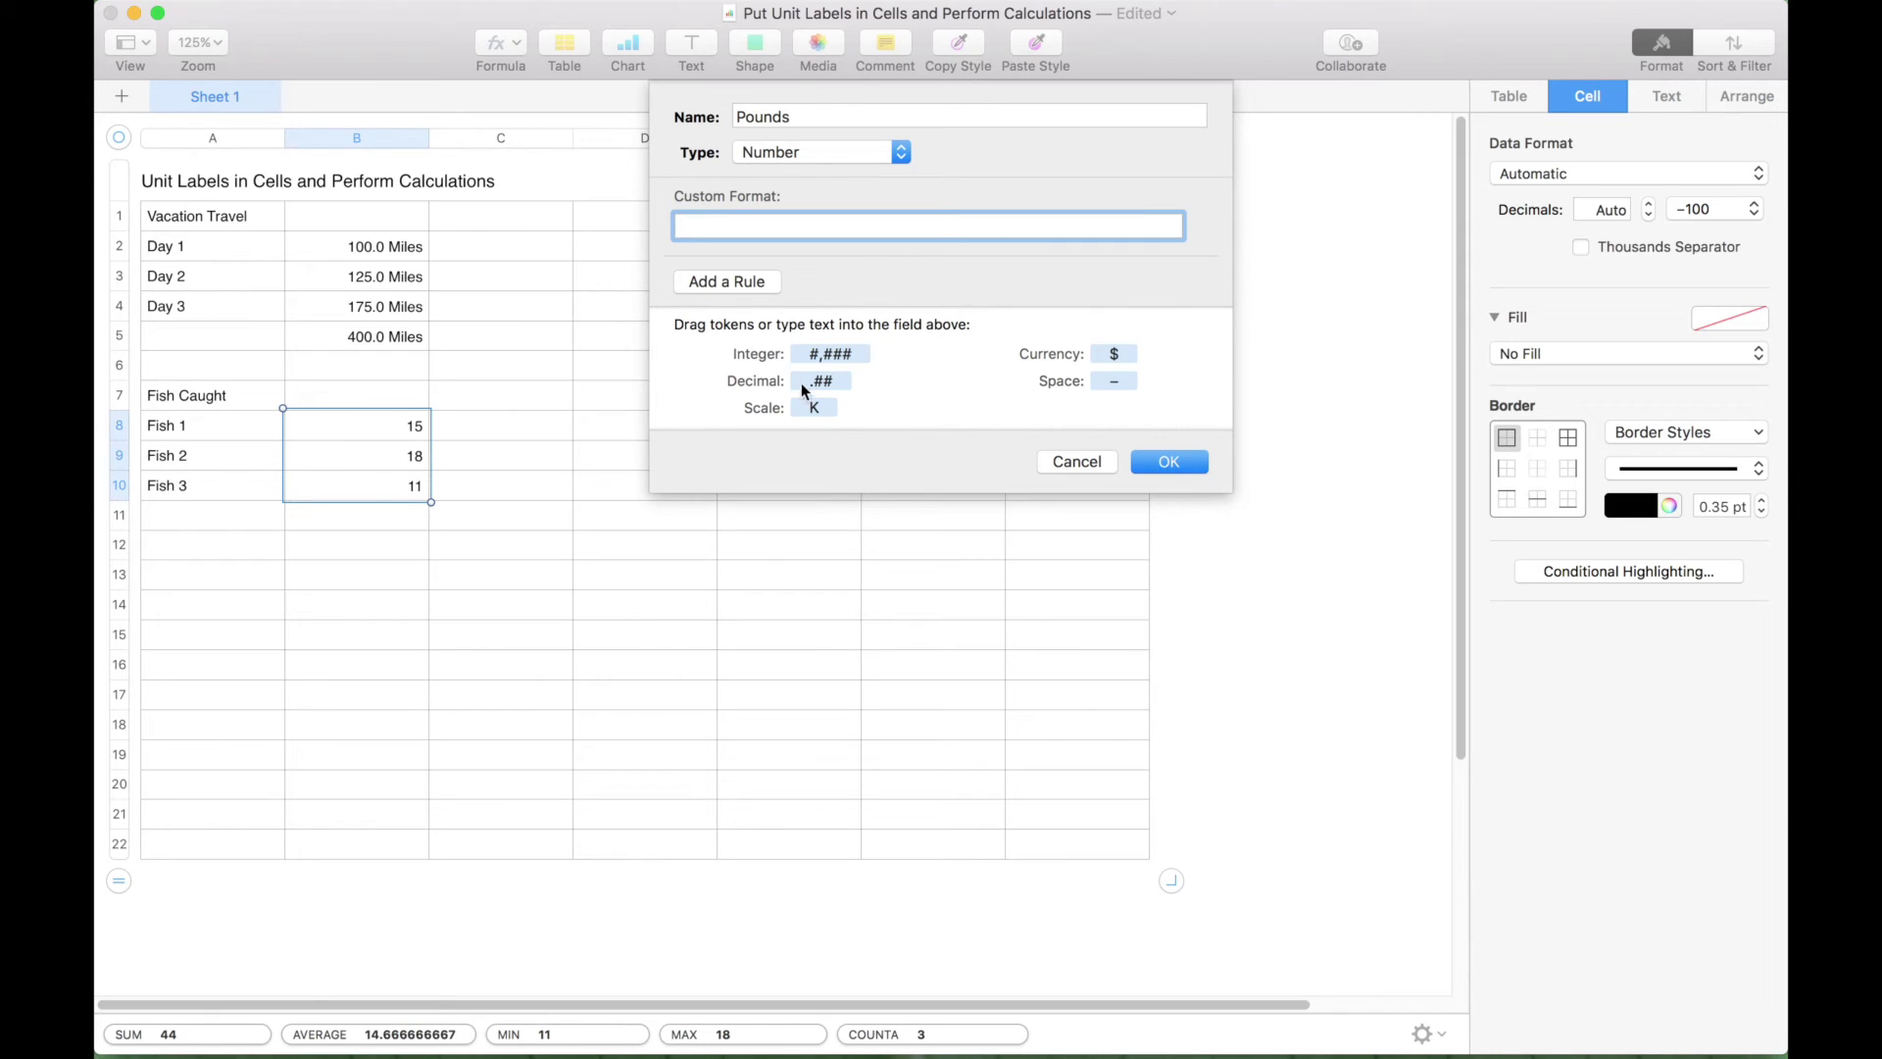
drag(820, 383, 735, 227)
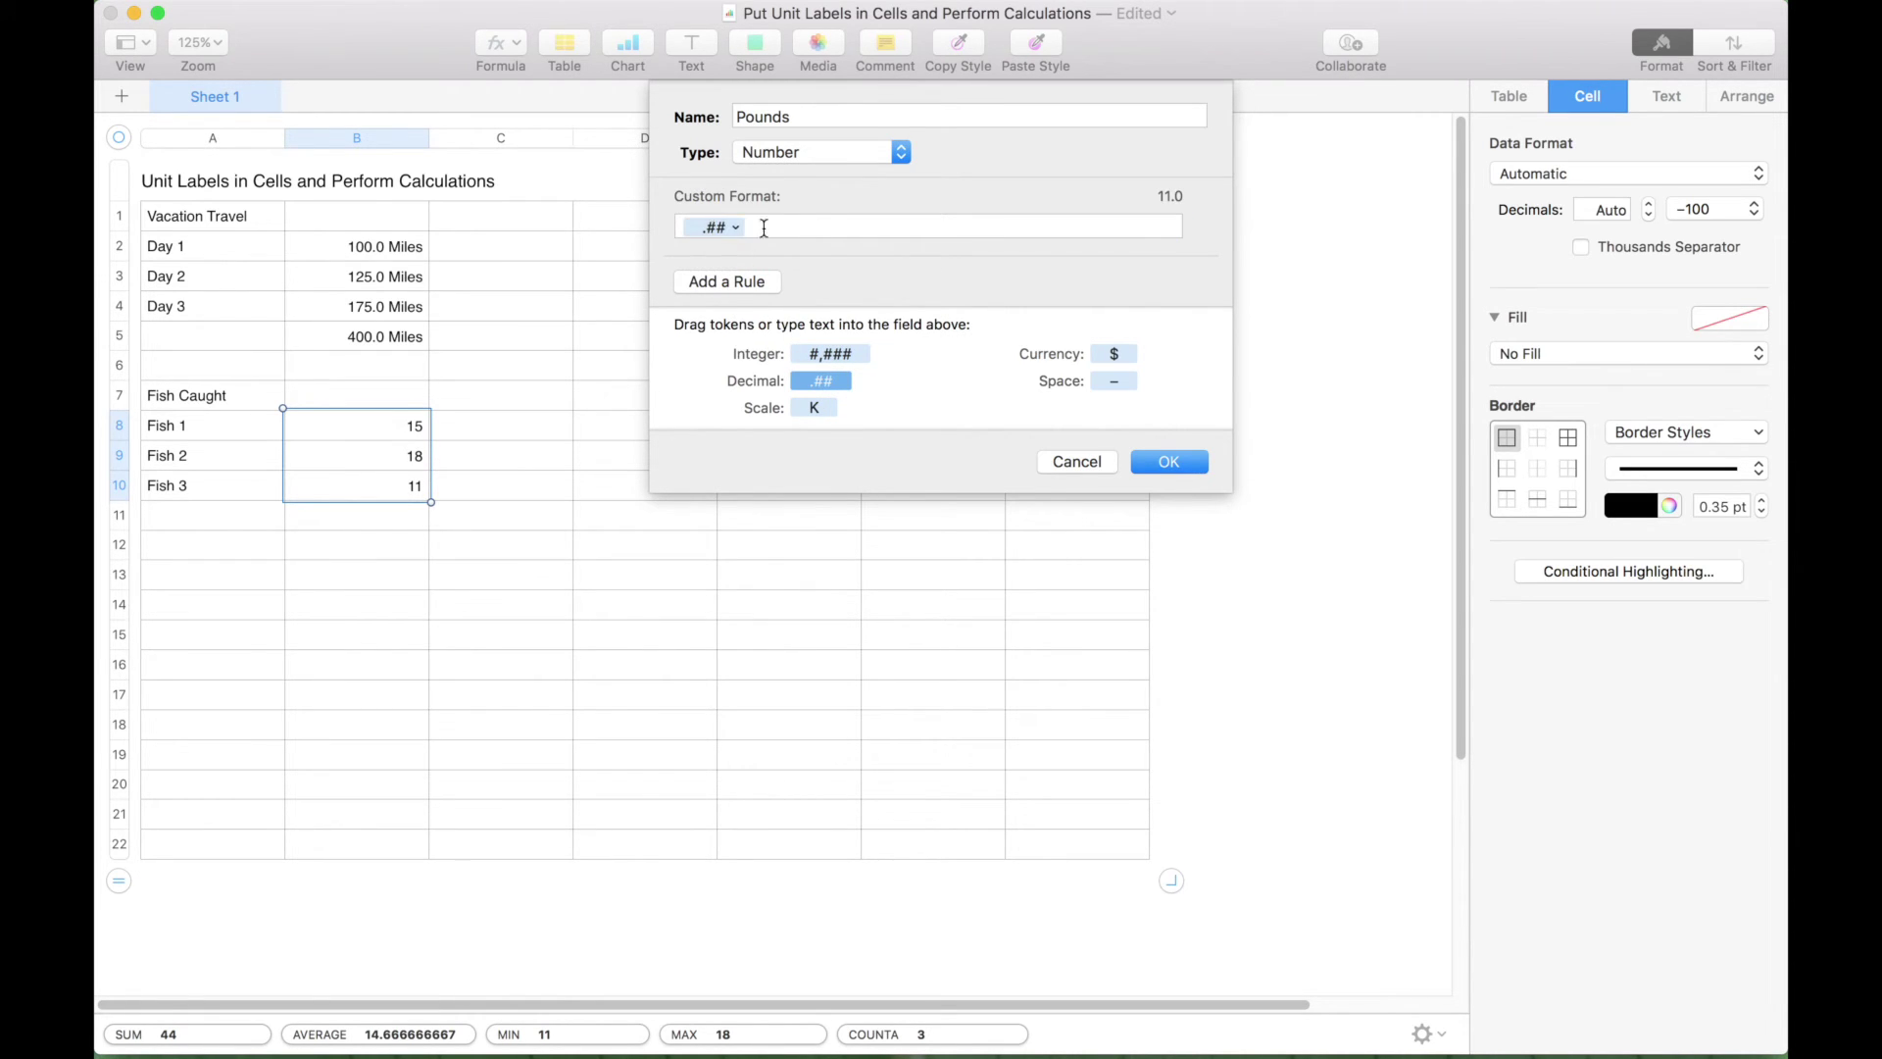